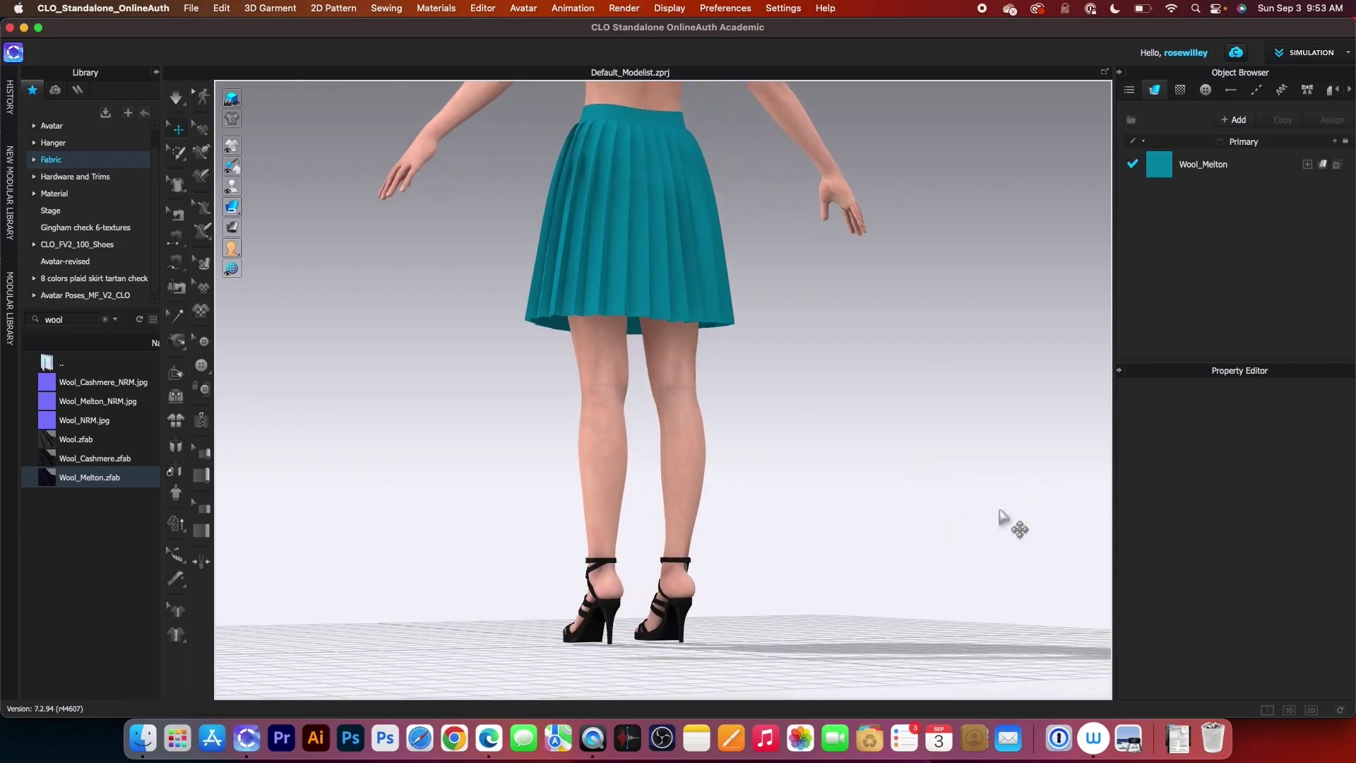
Step: Preview the finished skirt: orbit it, confirm knife pleats, sew pleats, tint the fabric dark teal
right_drag(1044, 517, 1055, 586)
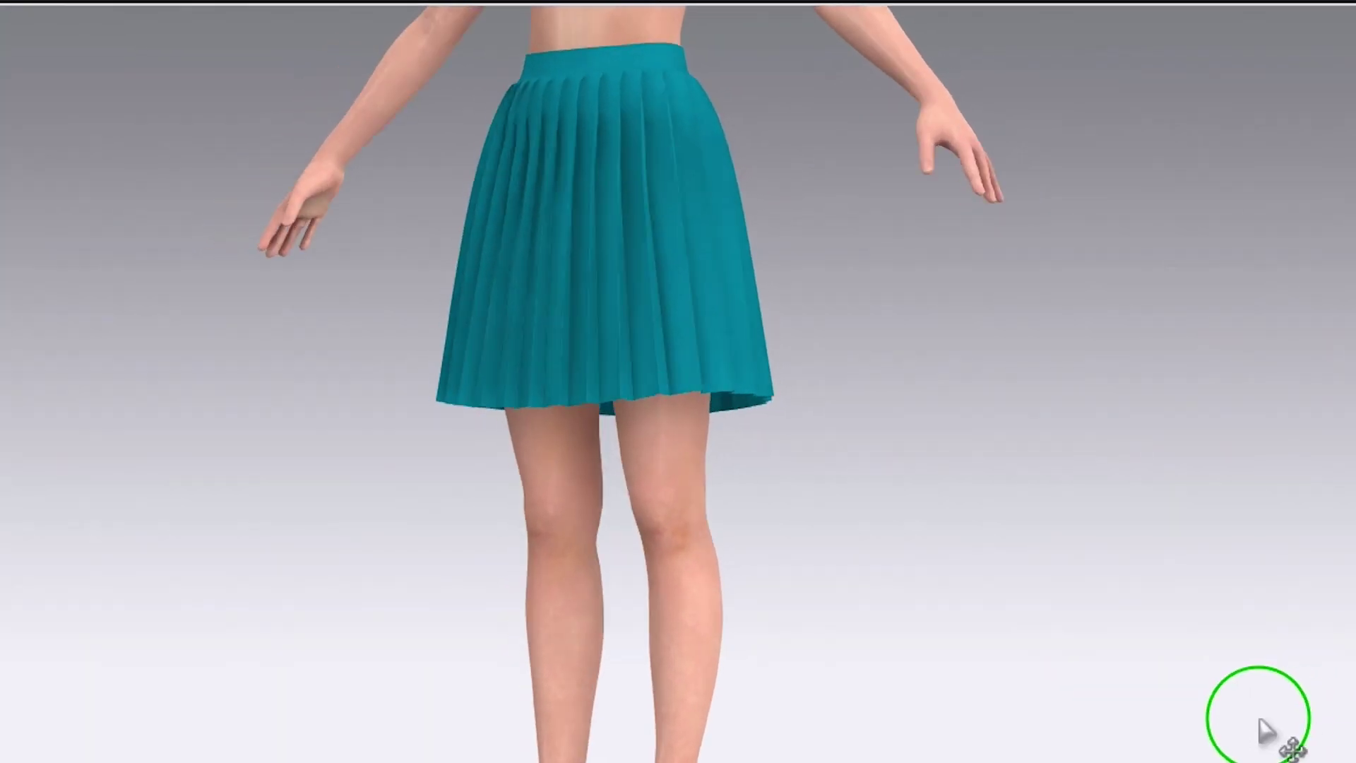
right_drag(1165, 634, 1045, 649)
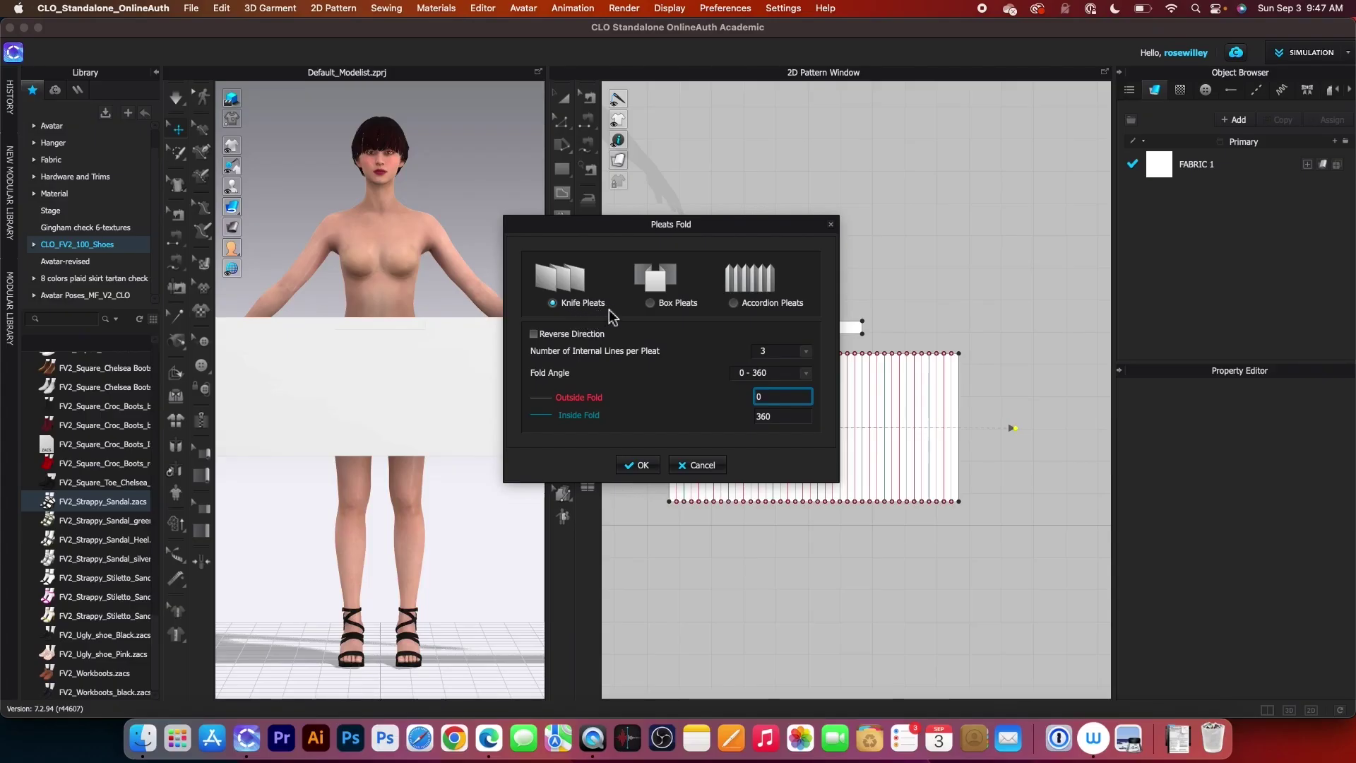
key(Return)
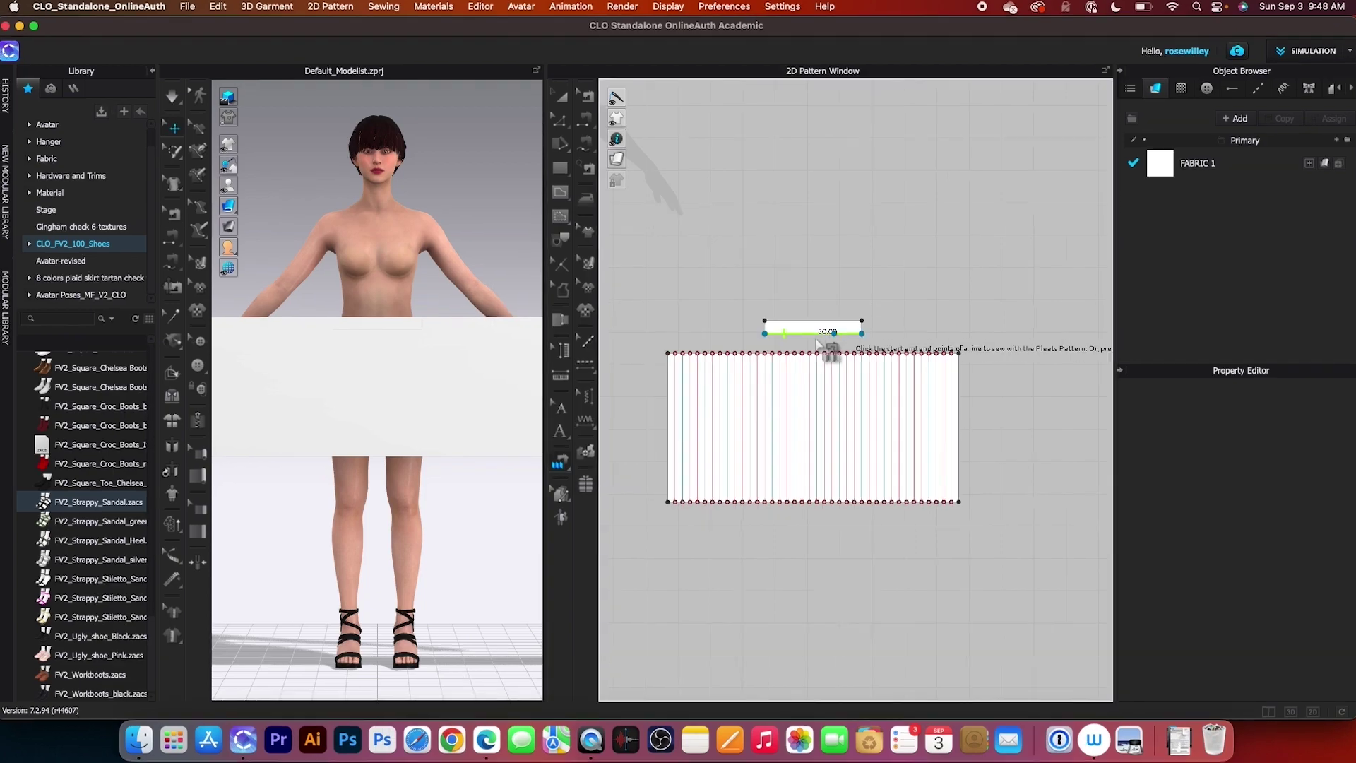
click(669, 353)
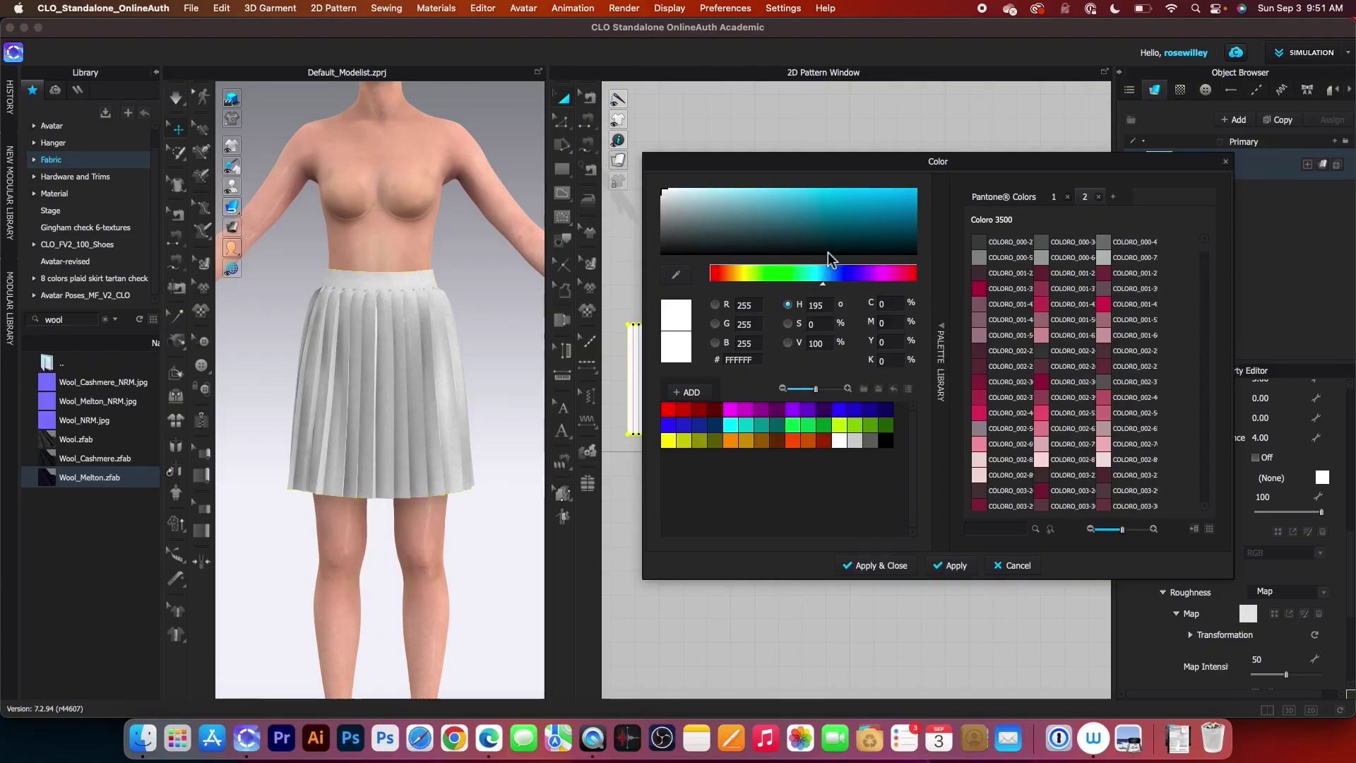
click(833, 200)
drag(864, 185, 863, 190)
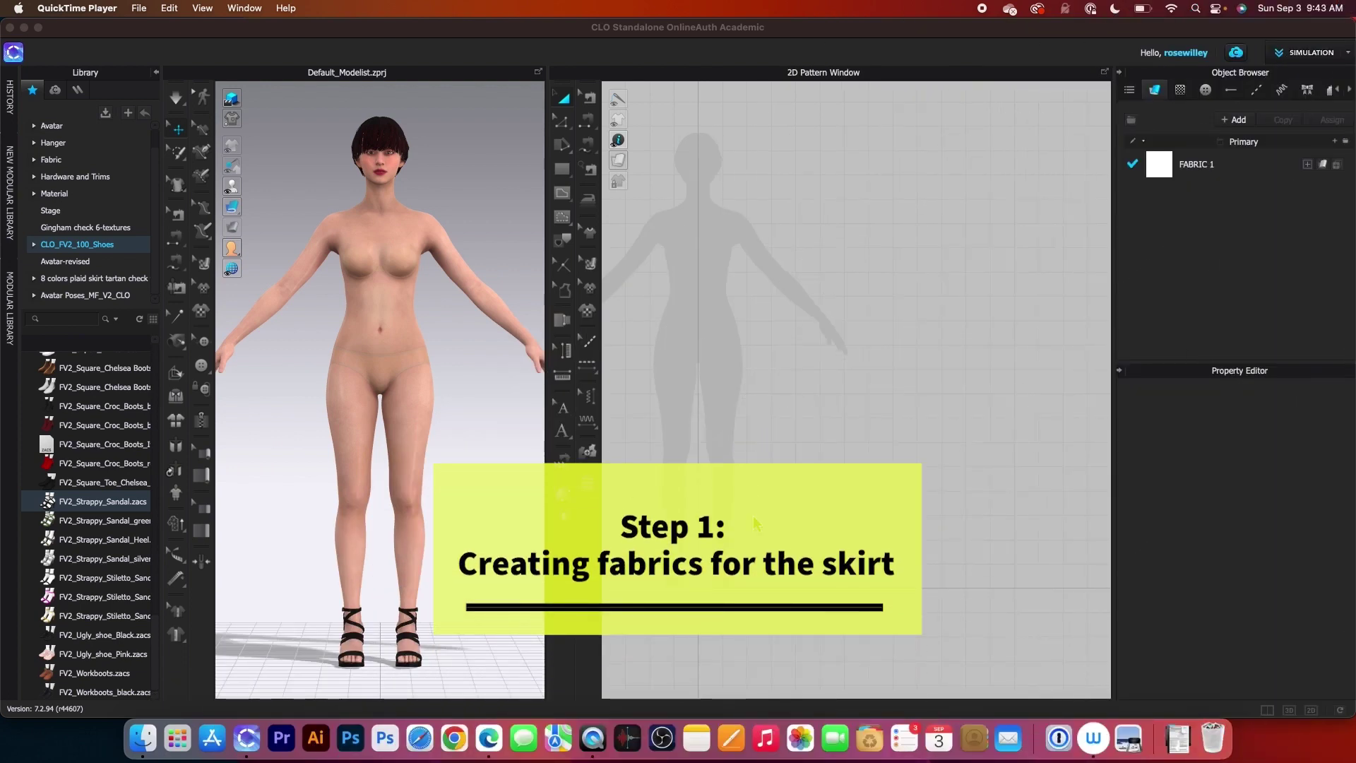
Step: Draw two 30 × 4 cm rectangles with the Rectangle tool
key(s)
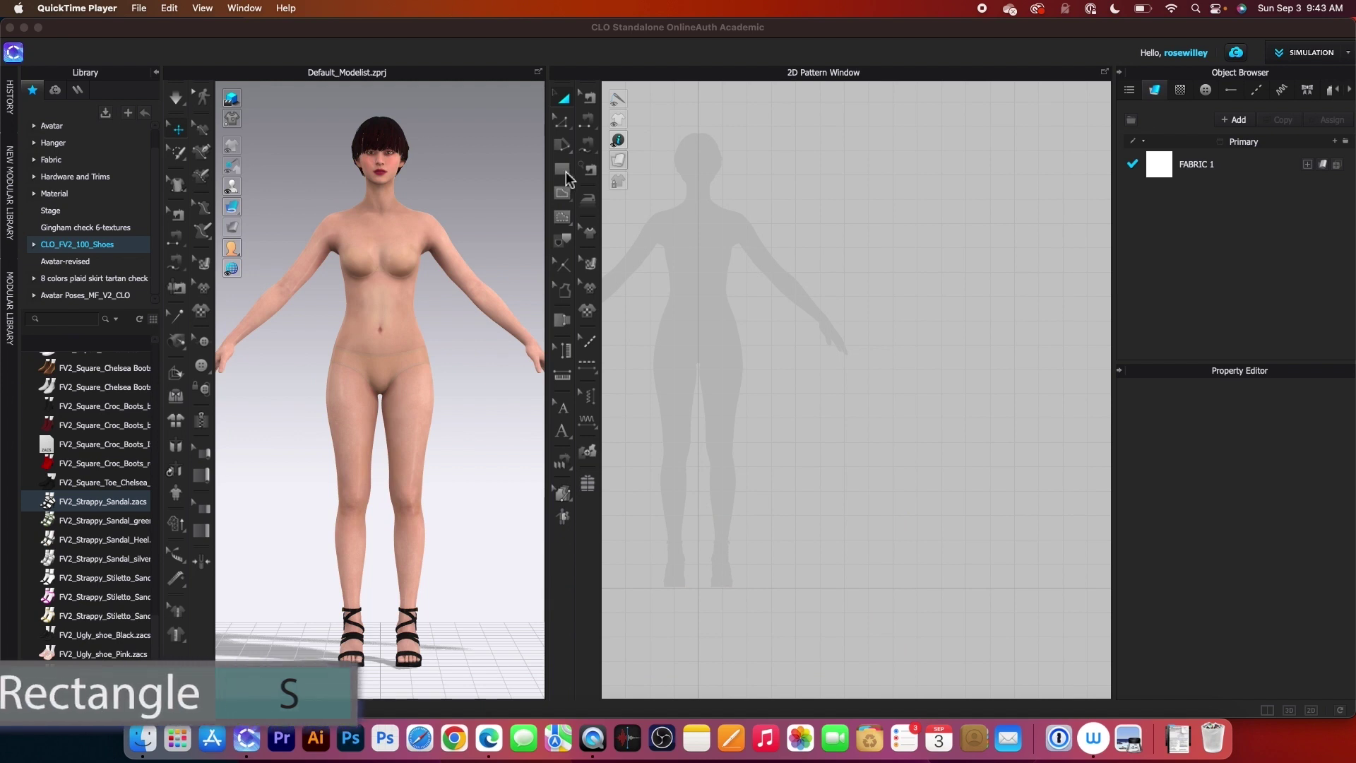
click(562, 171)
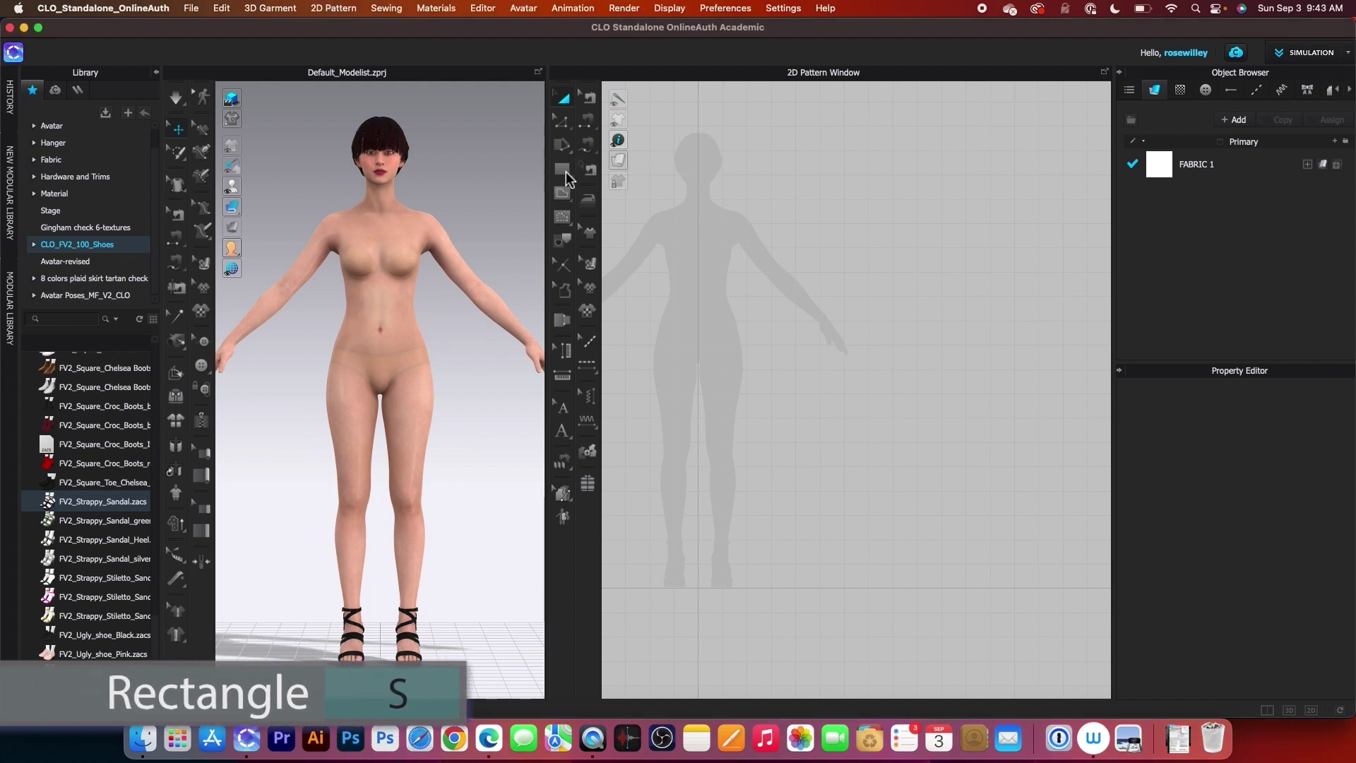
click(702, 308)
text(30)
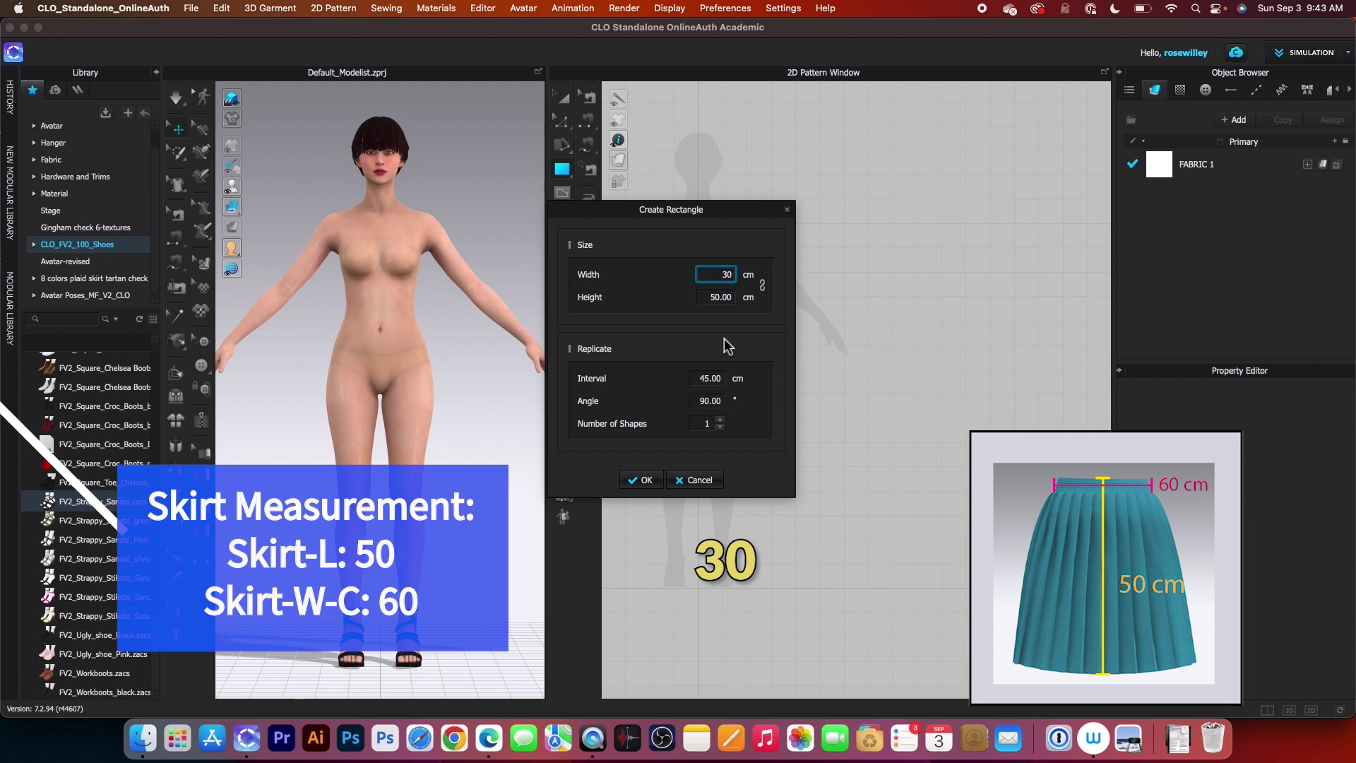
key(Tab)
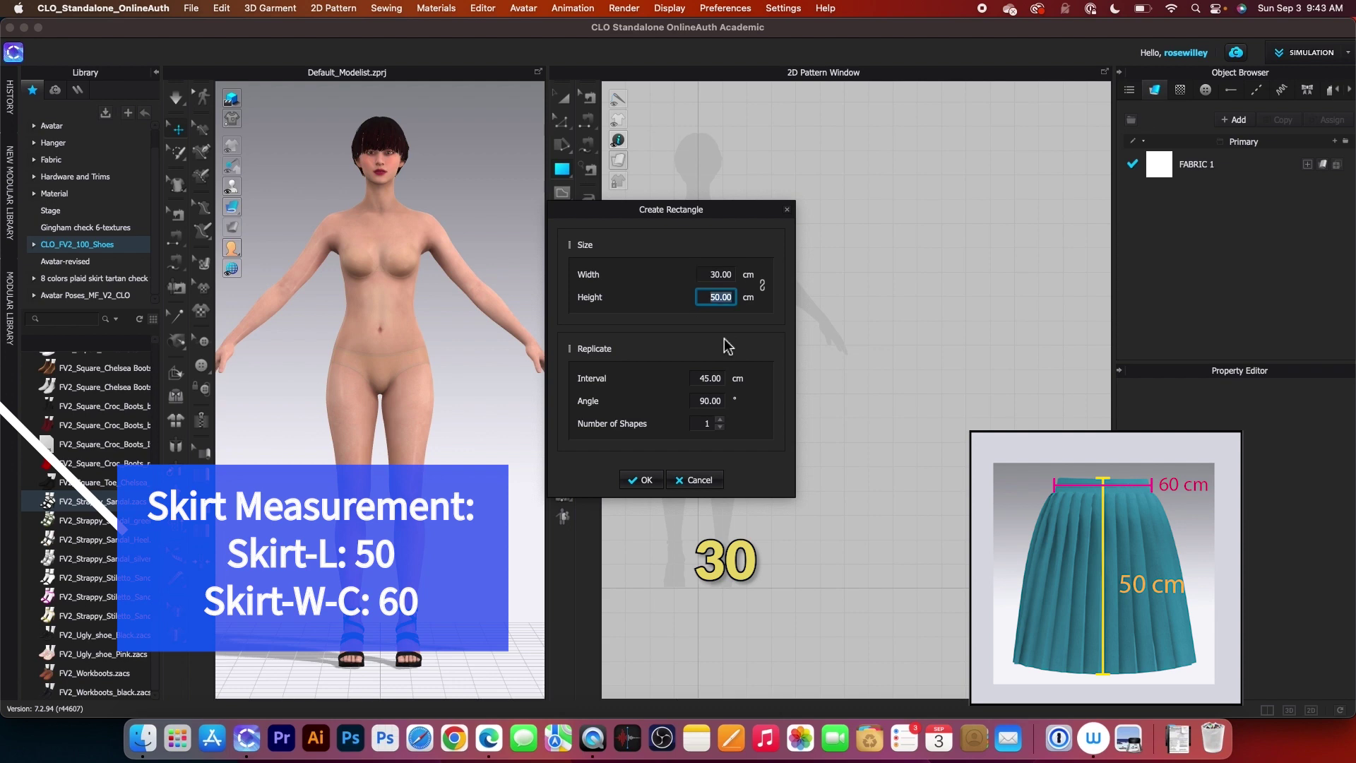
text(4)
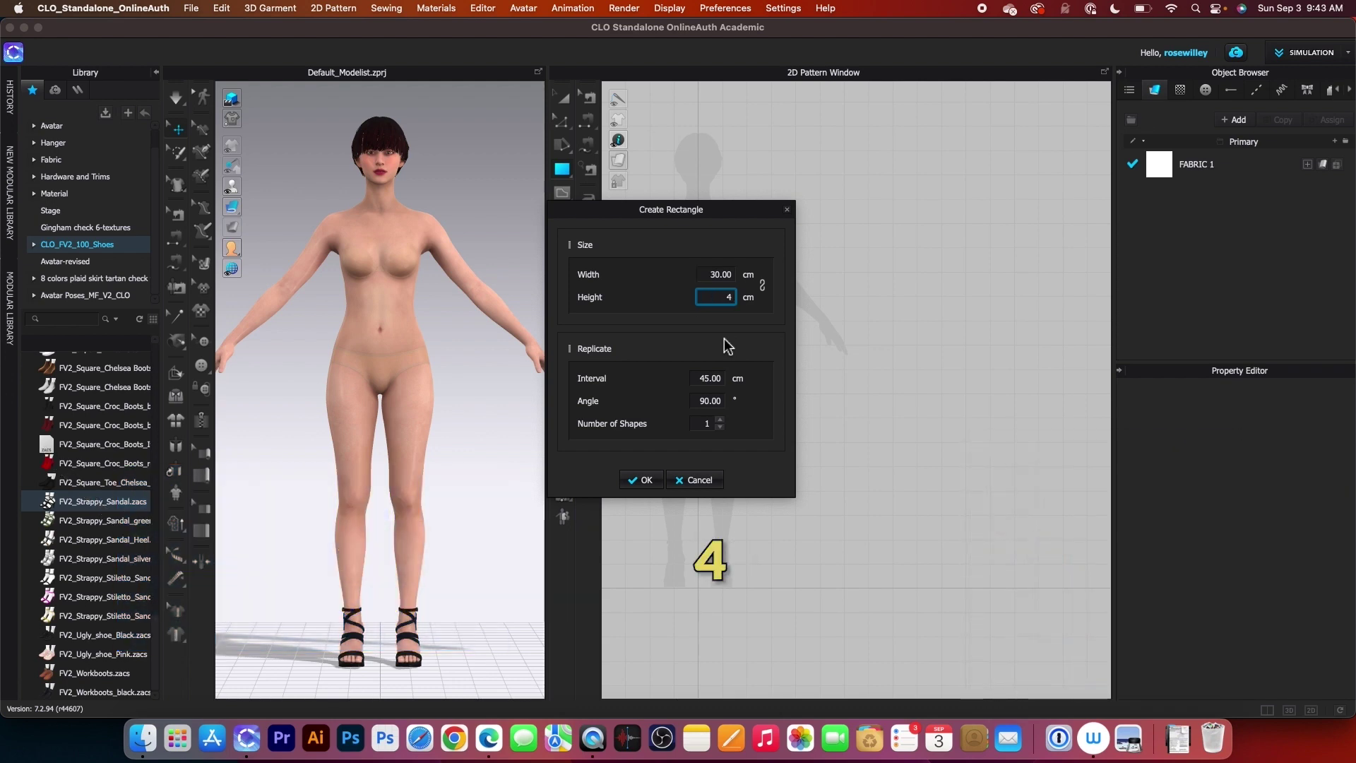
click(721, 421)
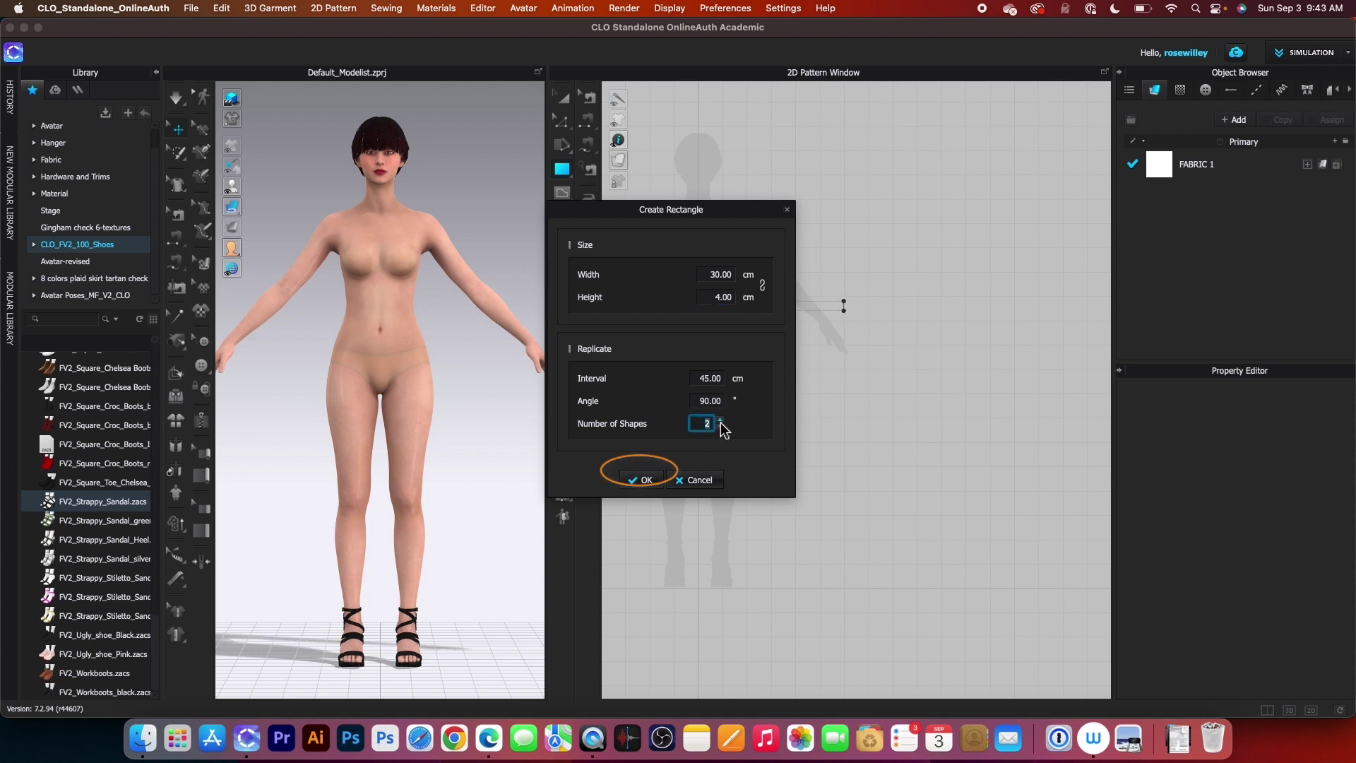
click(645, 480)
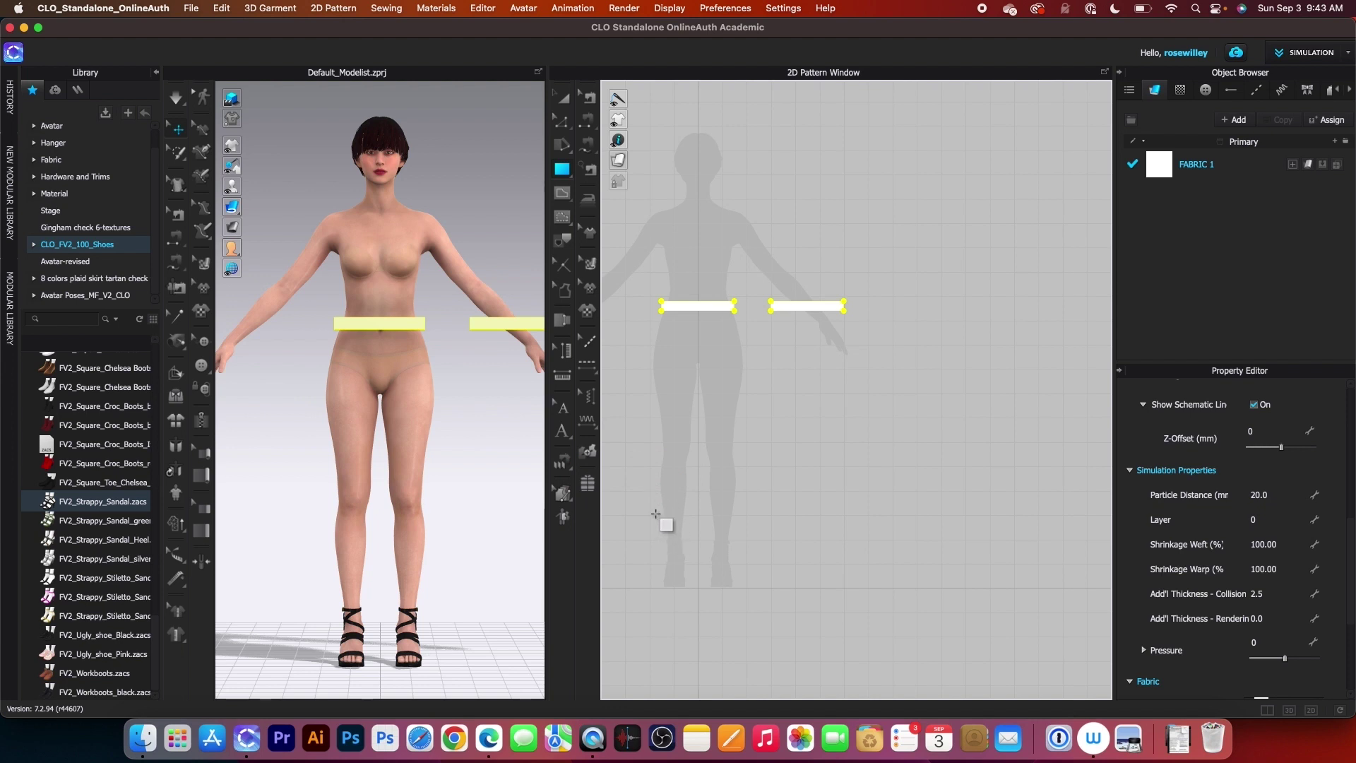
Step: Resize the right-hand rectangle to 46 cm tall with Transform Pattern
key(a)
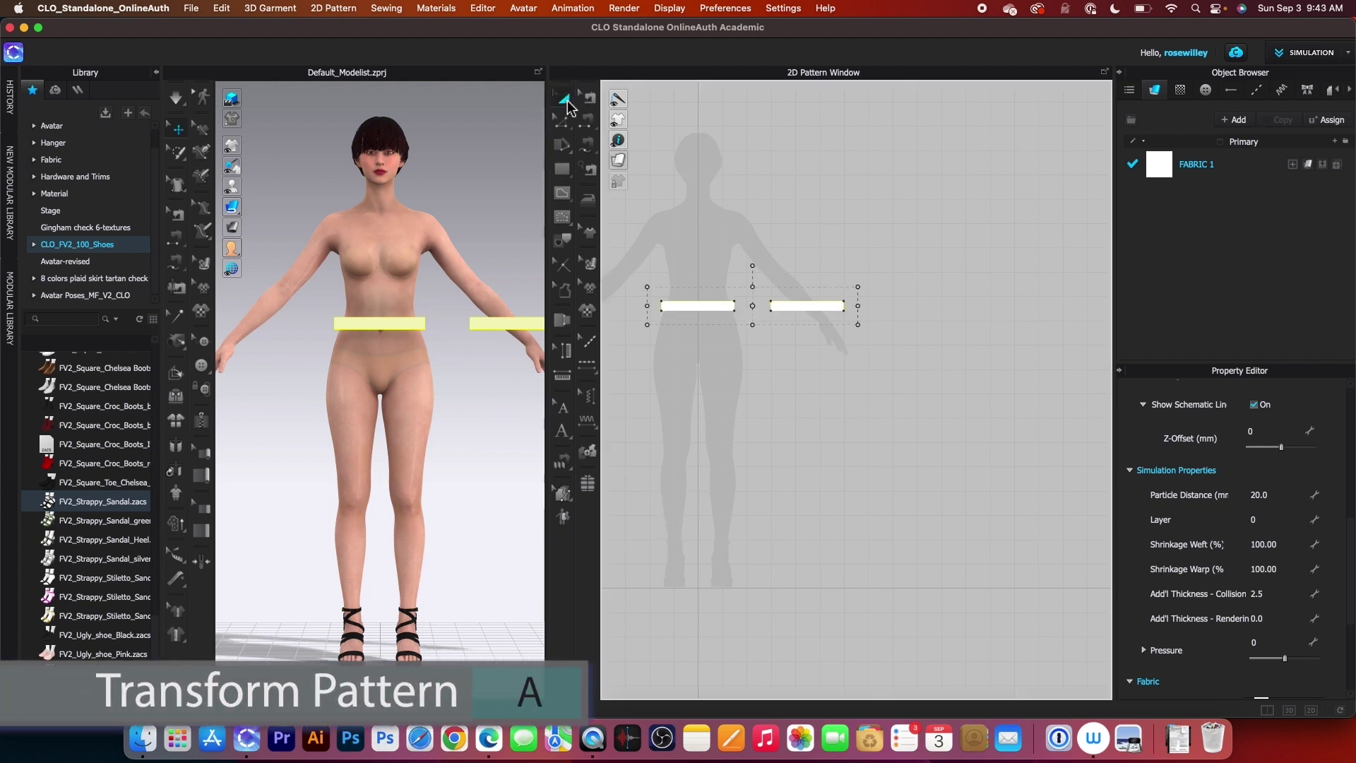
click(812, 307)
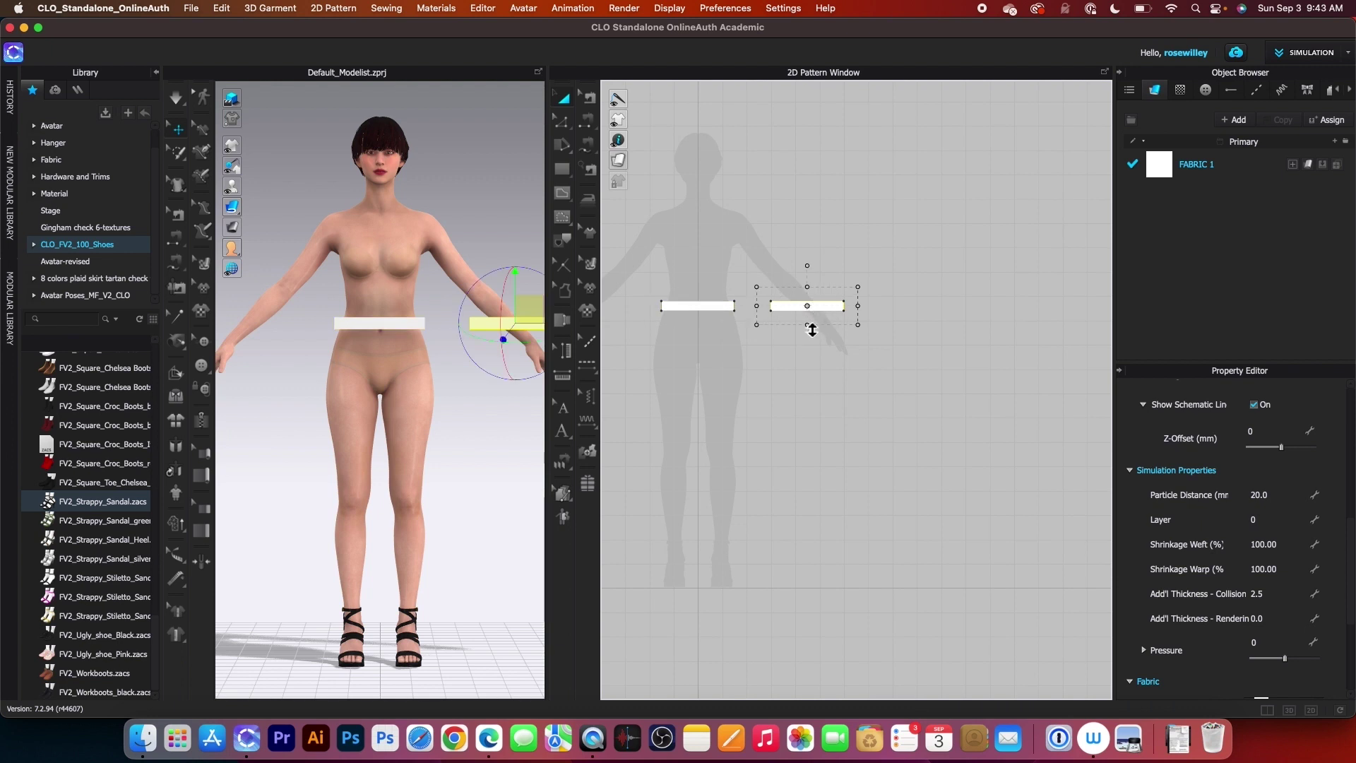
drag(810, 328, 818, 407)
double_click(716, 393)
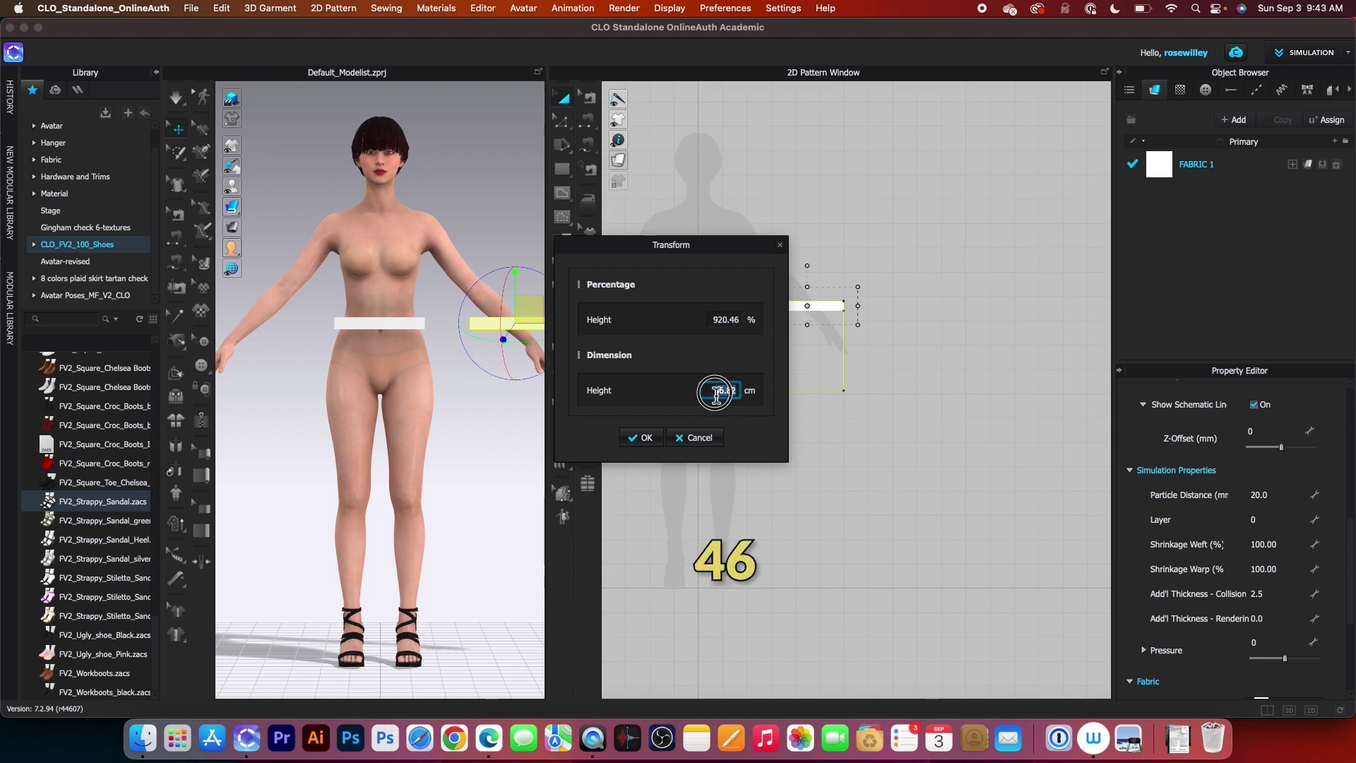
text(46)
click(641, 438)
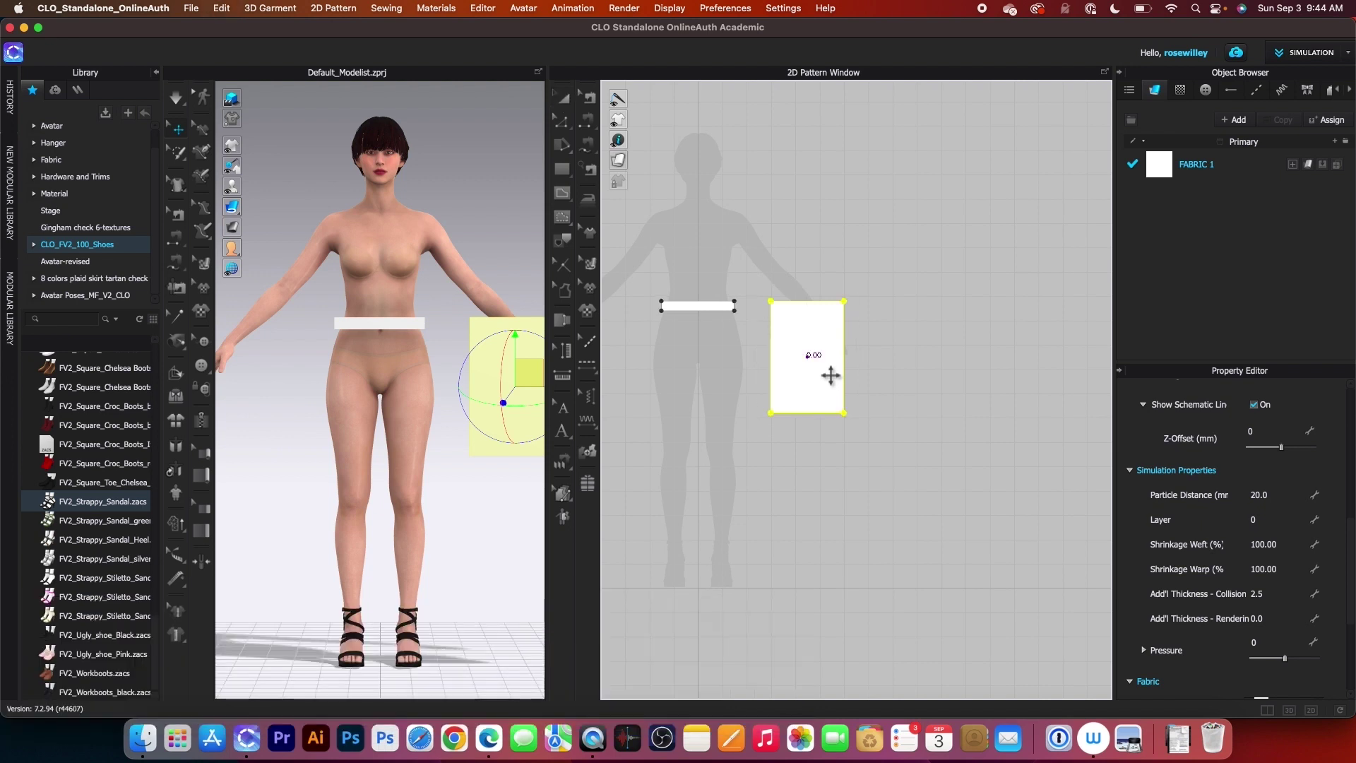
Step: Place two copies of the tall piece side by side and unfold it across its edge
click(903, 366)
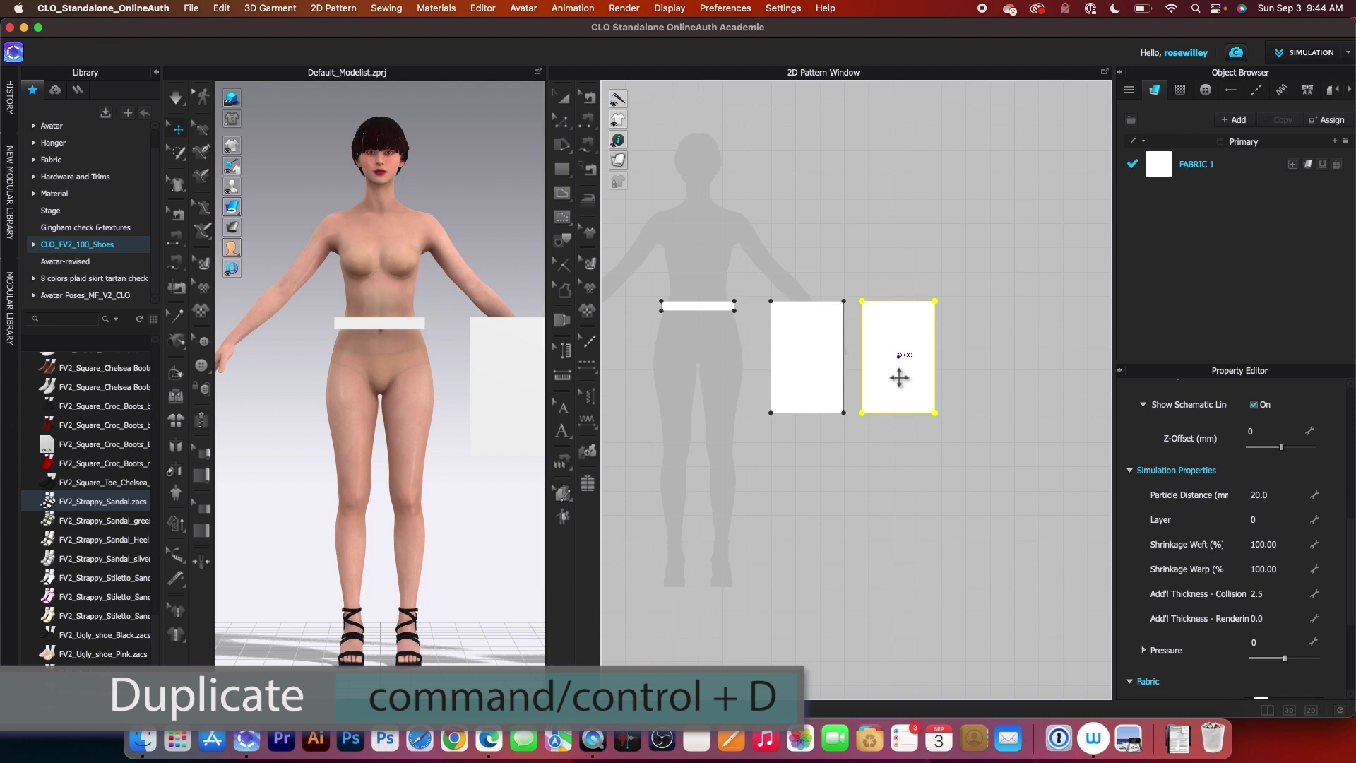
click(995, 371)
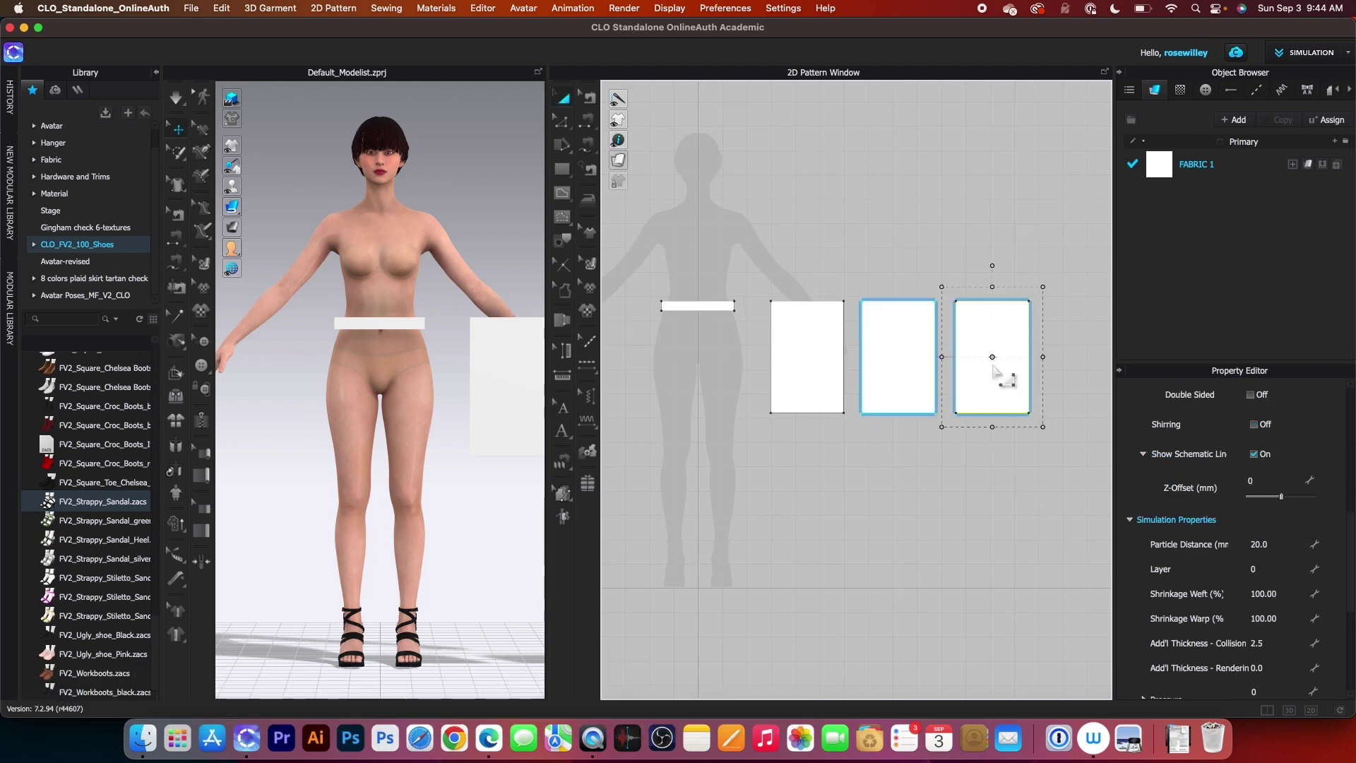
key(z)
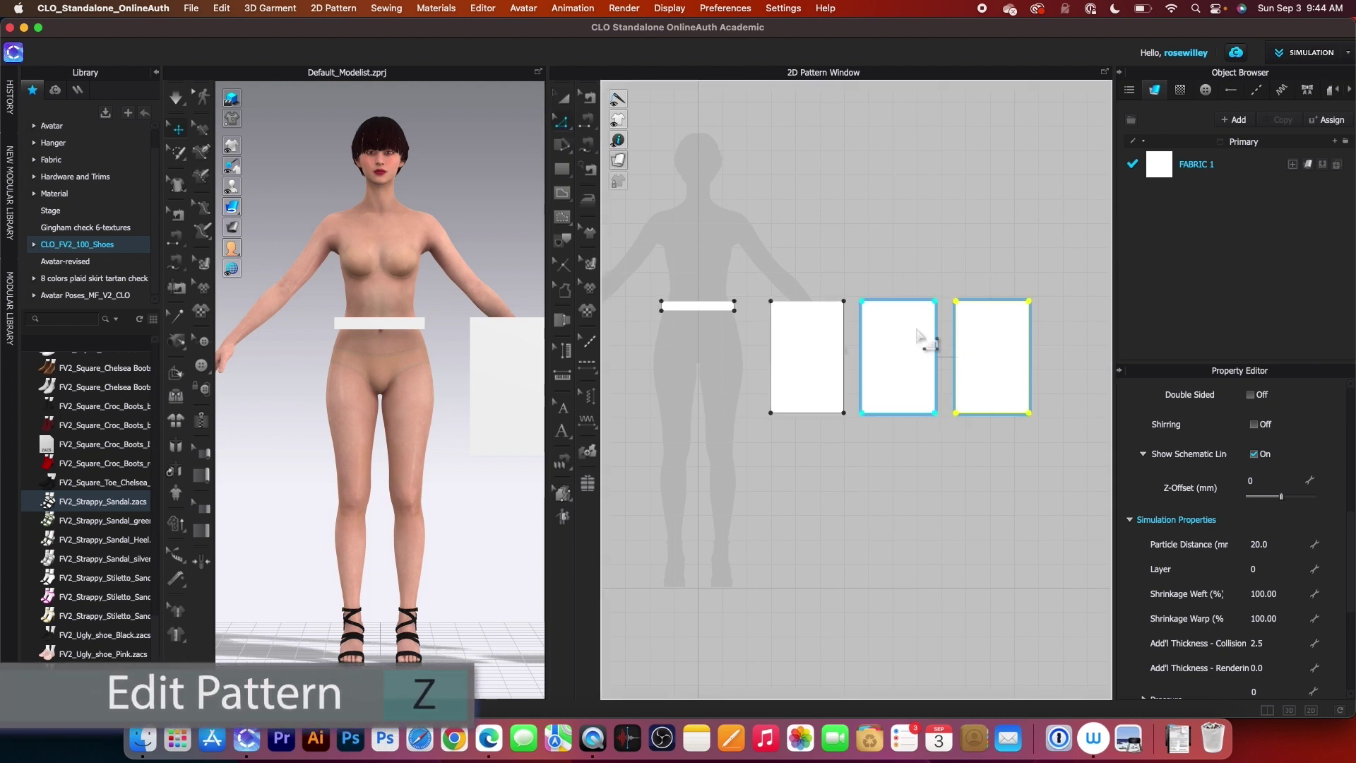
right_click(938, 355)
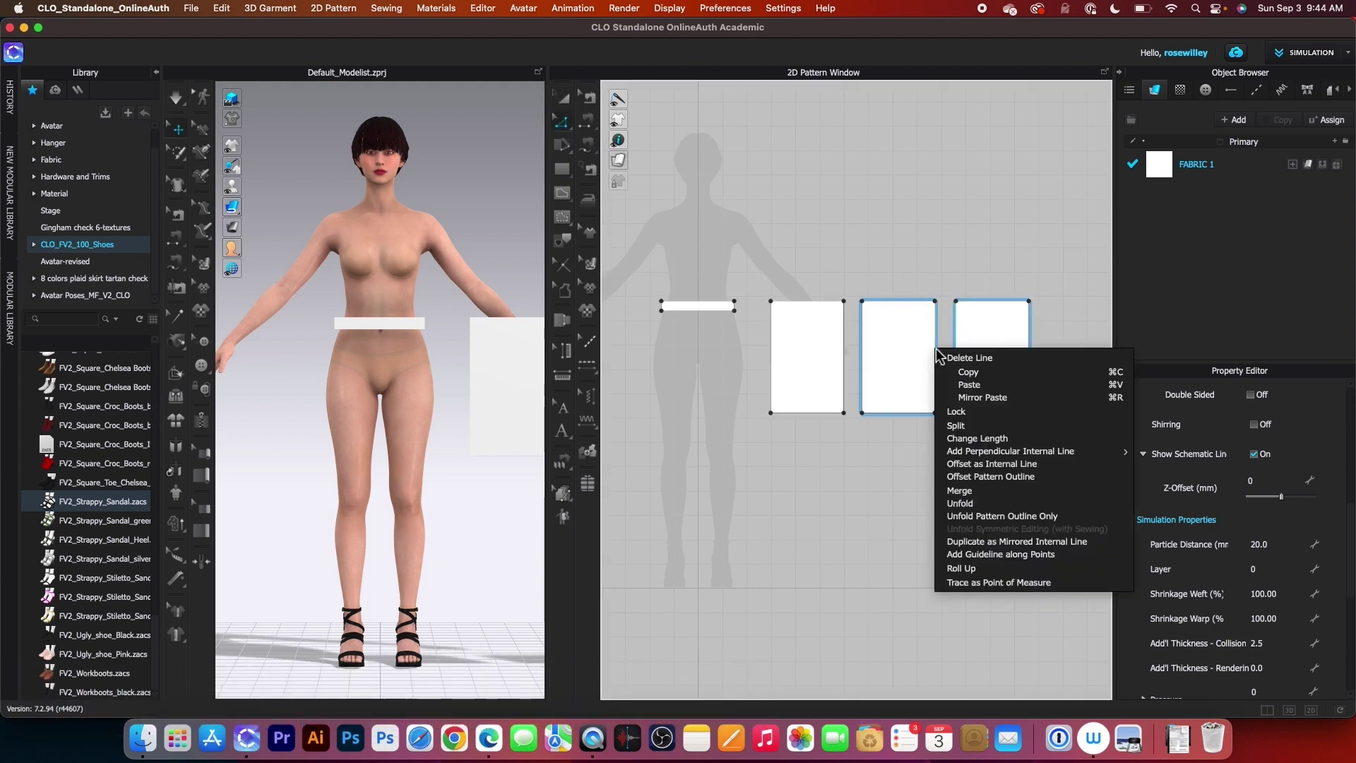
click(969, 503)
scroll(907, 308, up, 5)
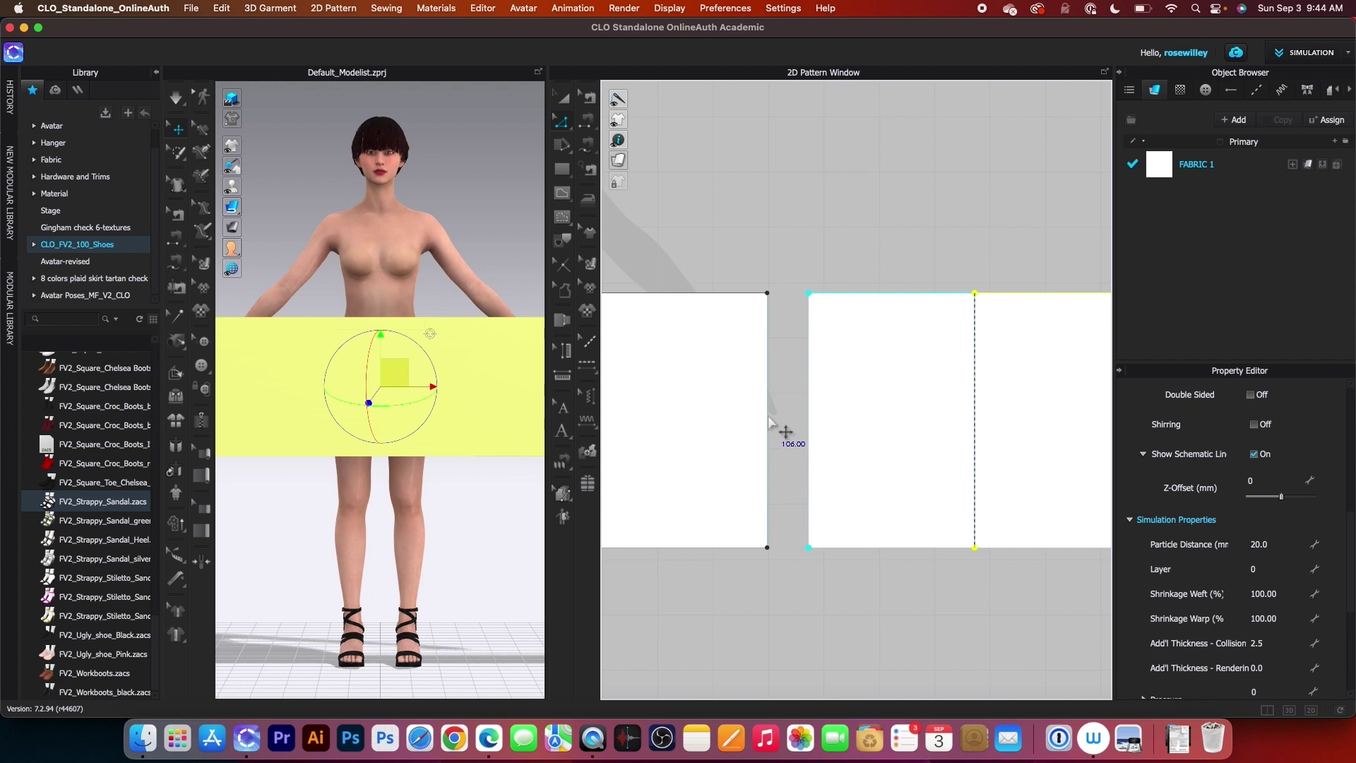
Step: Merge the pieces along their shared edge into one wide panel
click(768, 418)
right_click(812, 415)
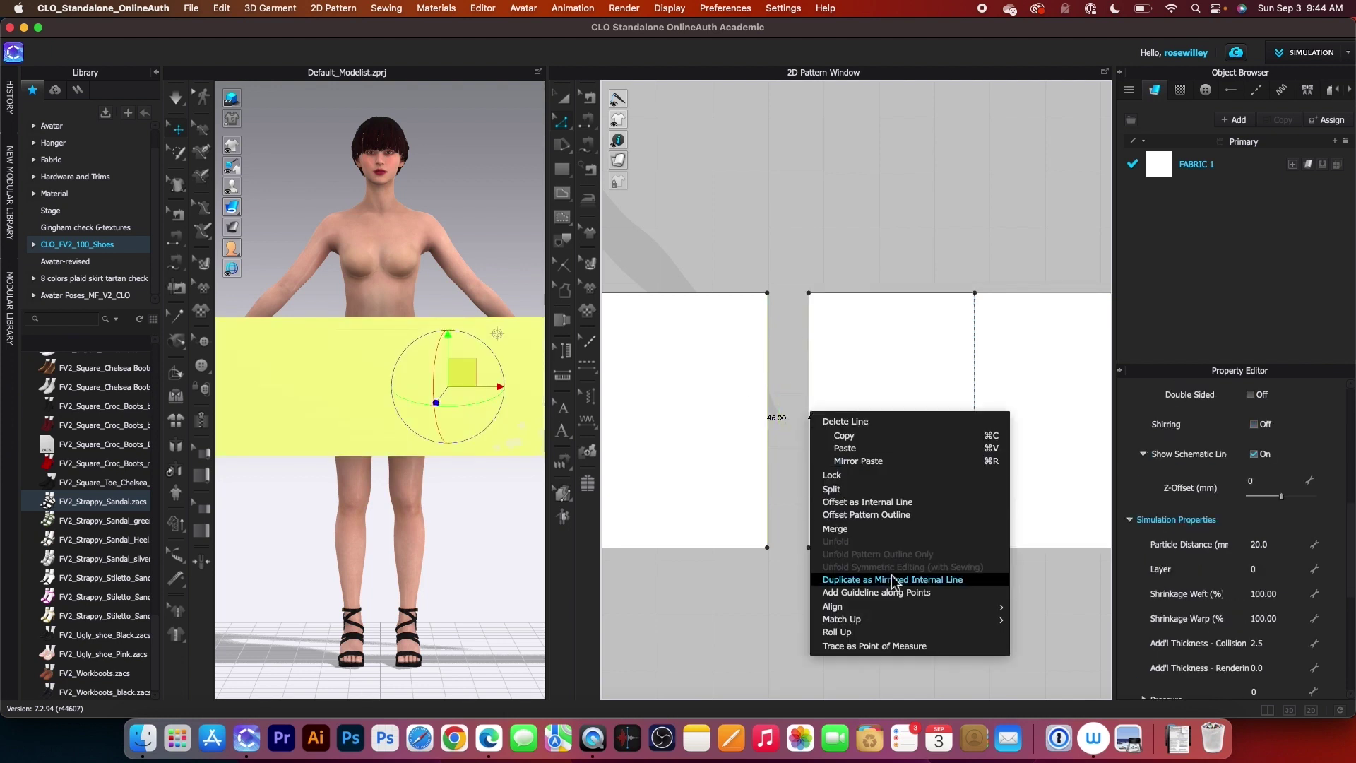
click(841, 530)
scroll(848, 540, down, 3)
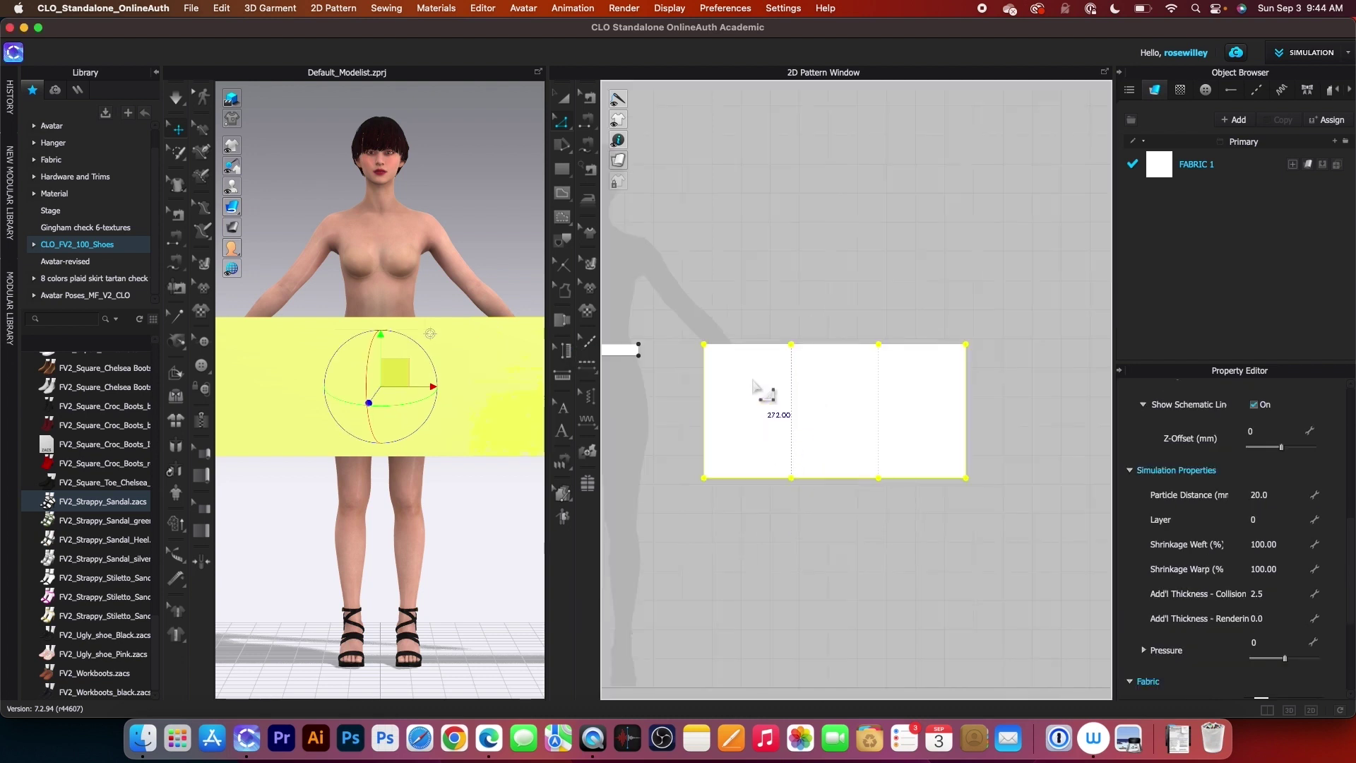
drag(751, 270, 911, 506)
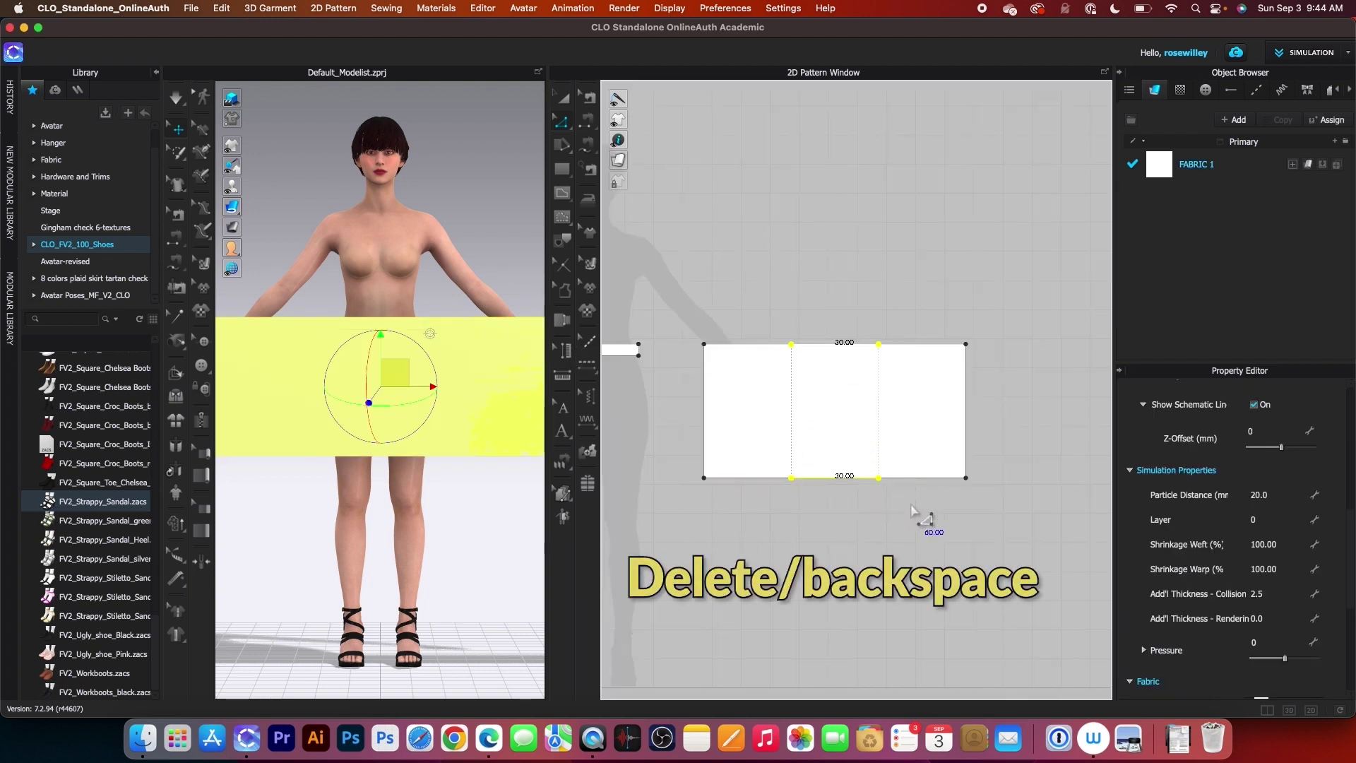
click(911, 510)
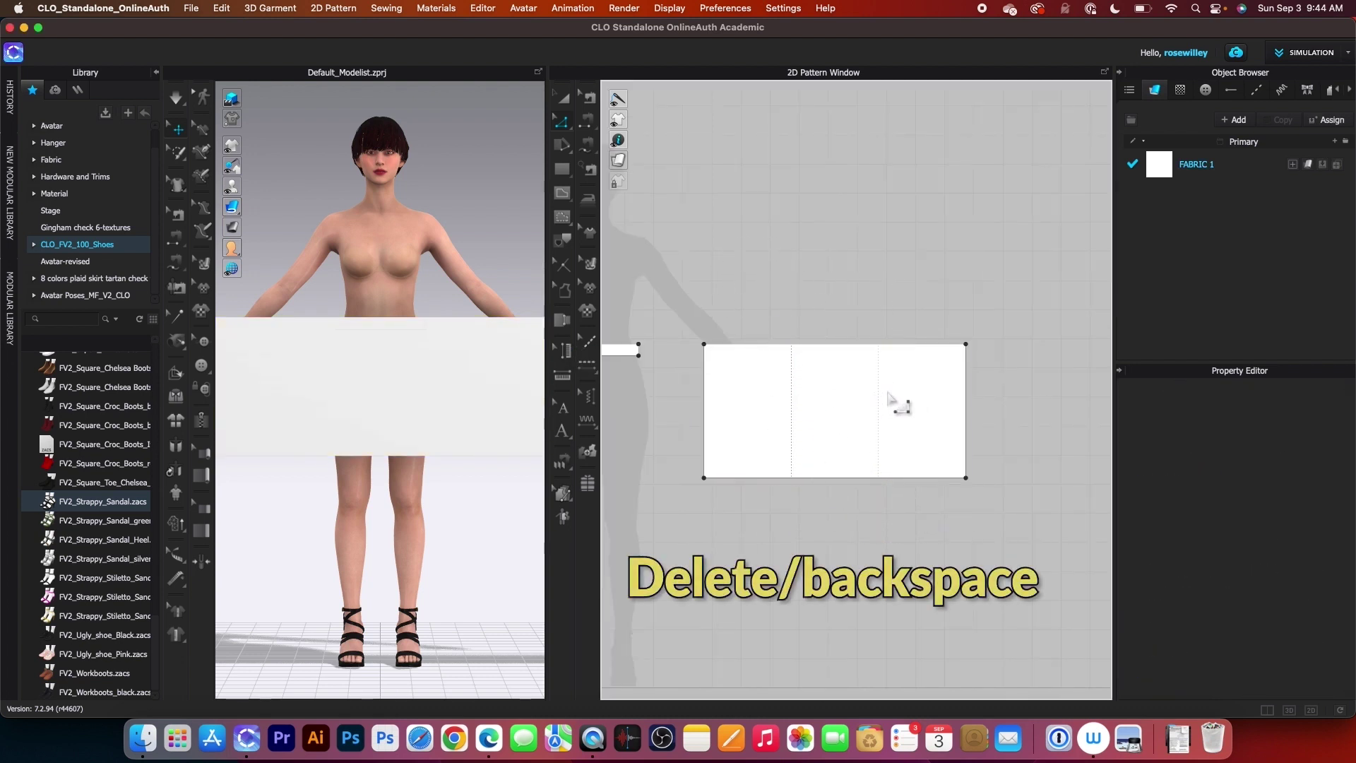
Step: Run the trace tool over the merged panel's lines, then clear the selection
click(562, 240)
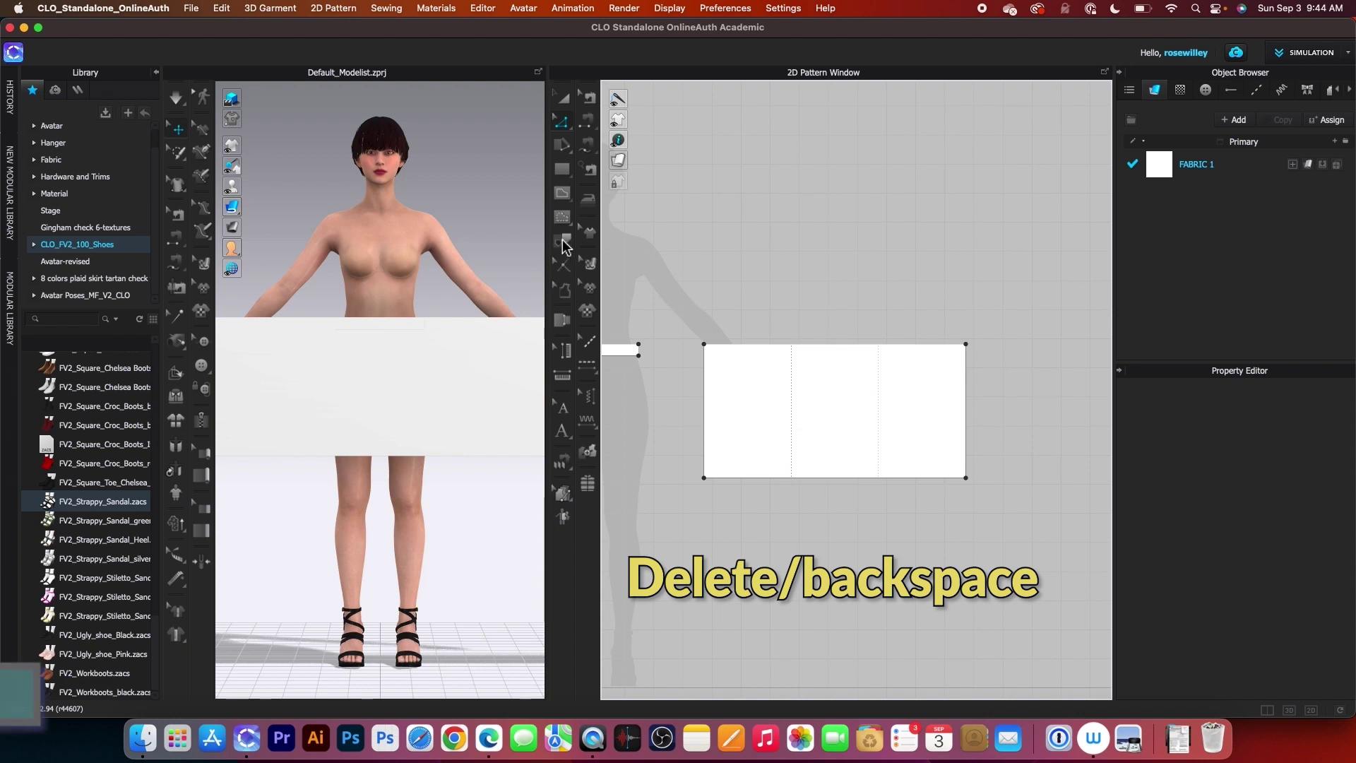
mouse_move(757, 293)
mouse_down()
mouse_move(931, 524)
mouse_move(922, 543)
mouse_up()
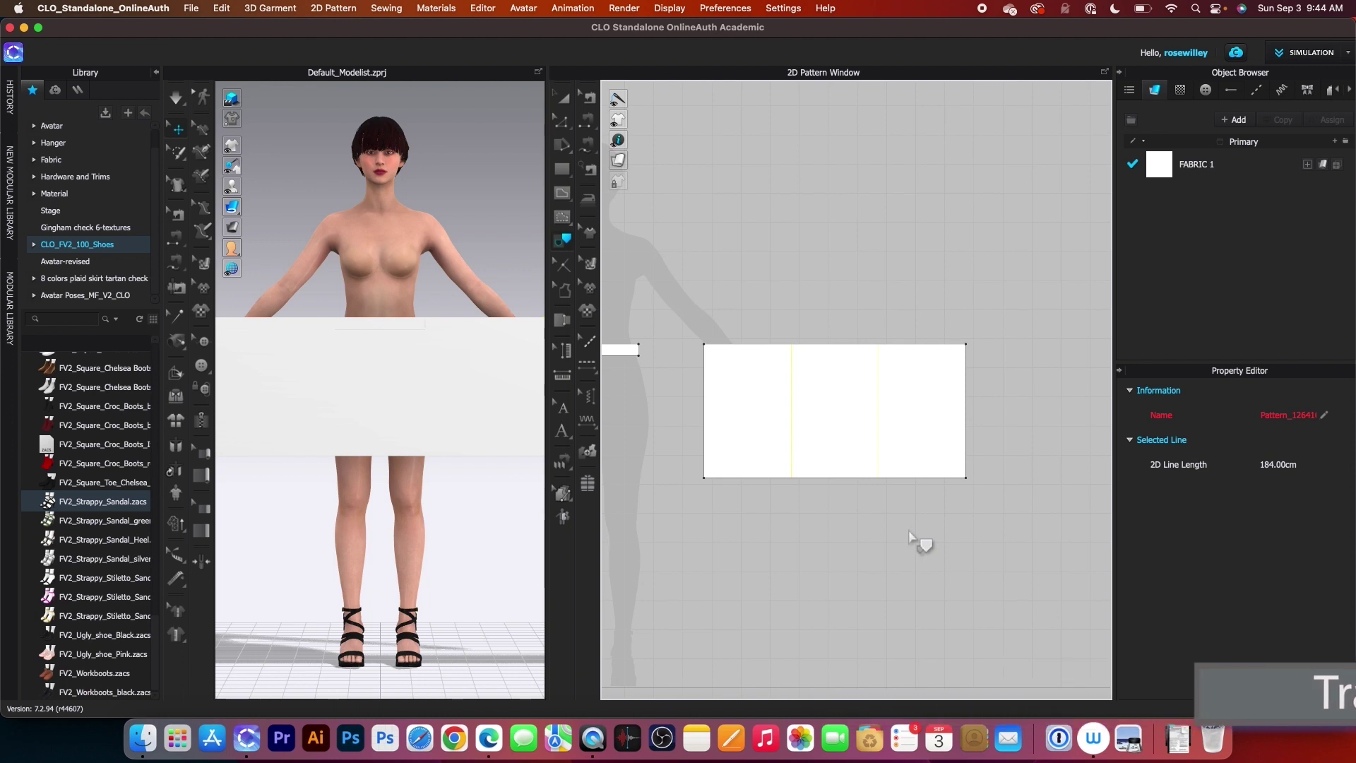
click(920, 545)
Step: Move the skirt panel and waistband together onto the avatar silhouette
scroll(868, 484, down, 2)
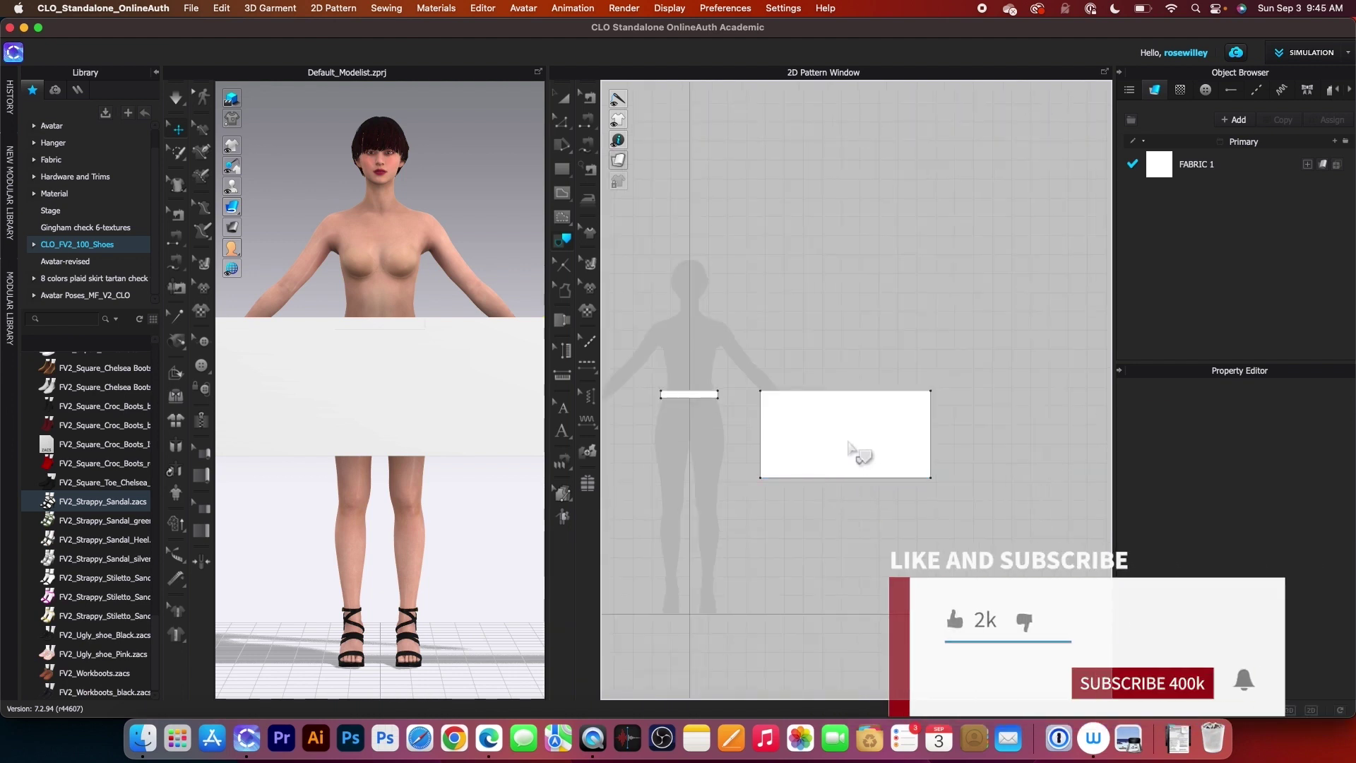
click(564, 99)
drag(900, 424, 751, 441)
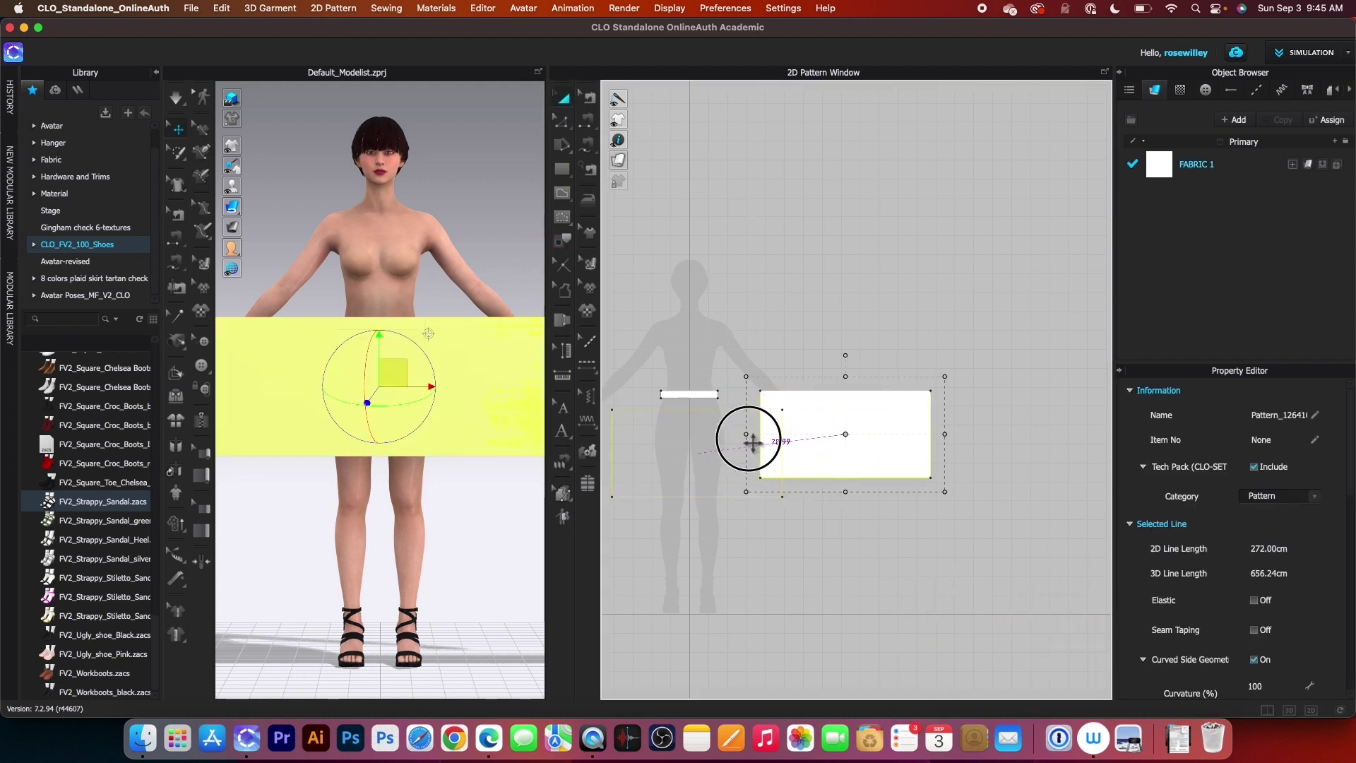
scroll(693, 443, up, 4)
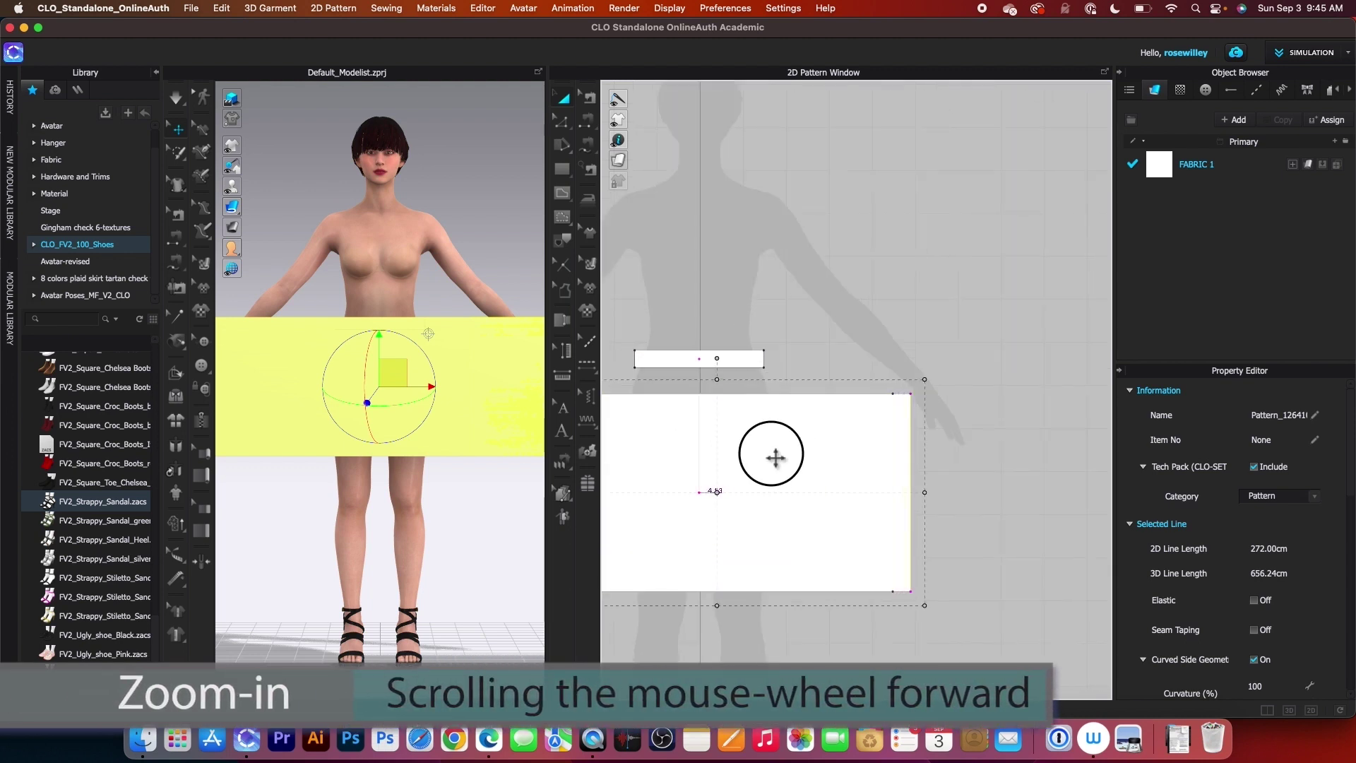
scroll(775, 458, down, 5)
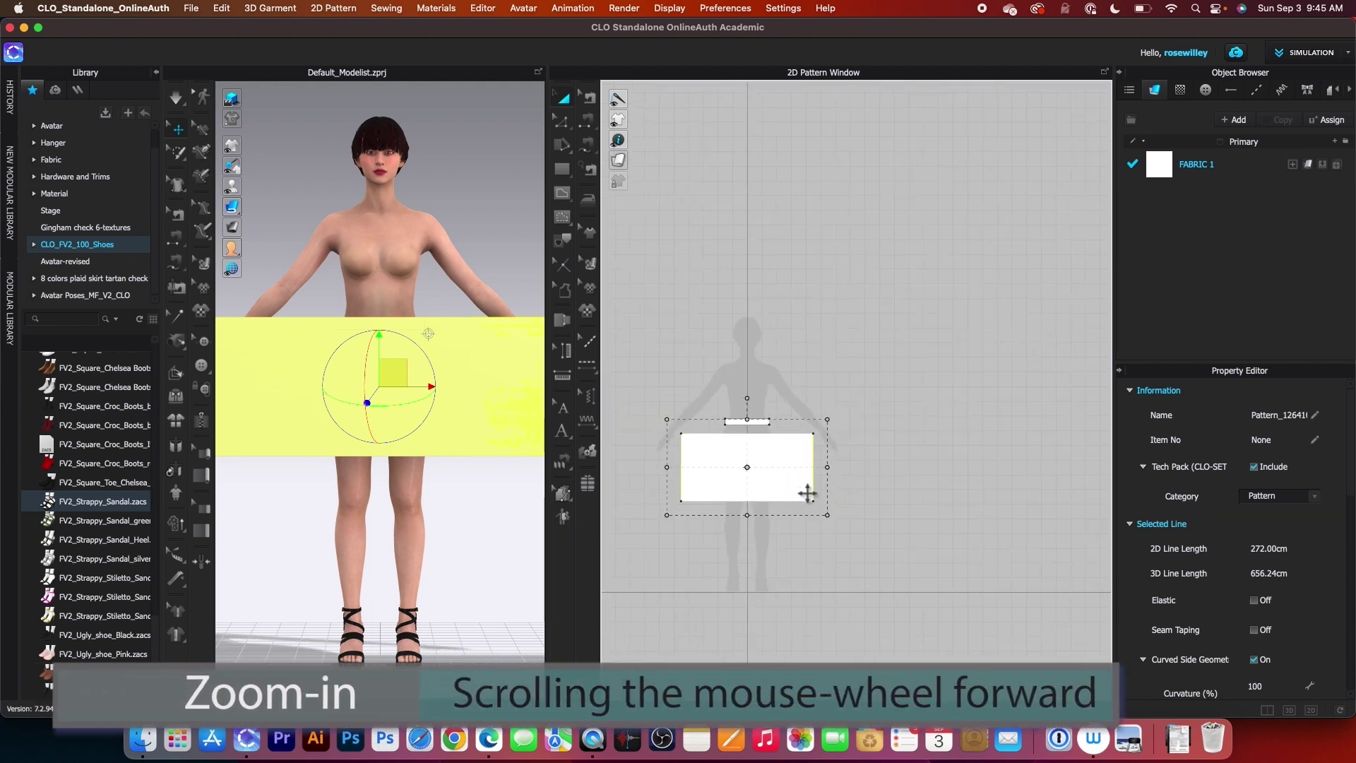
drag(688, 409, 884, 552)
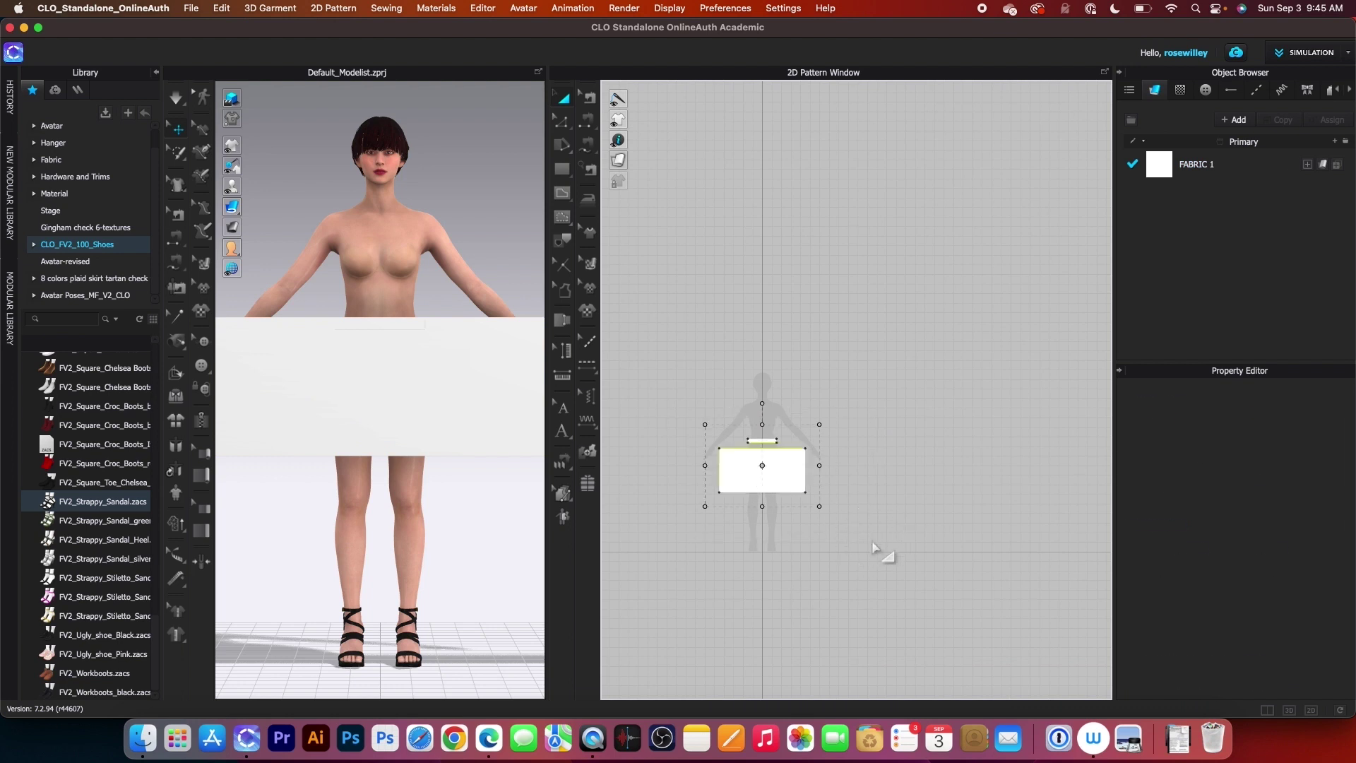
scroll(862, 548, up, 3)
drag(736, 415, 905, 502)
scroll(871, 600, up, 3)
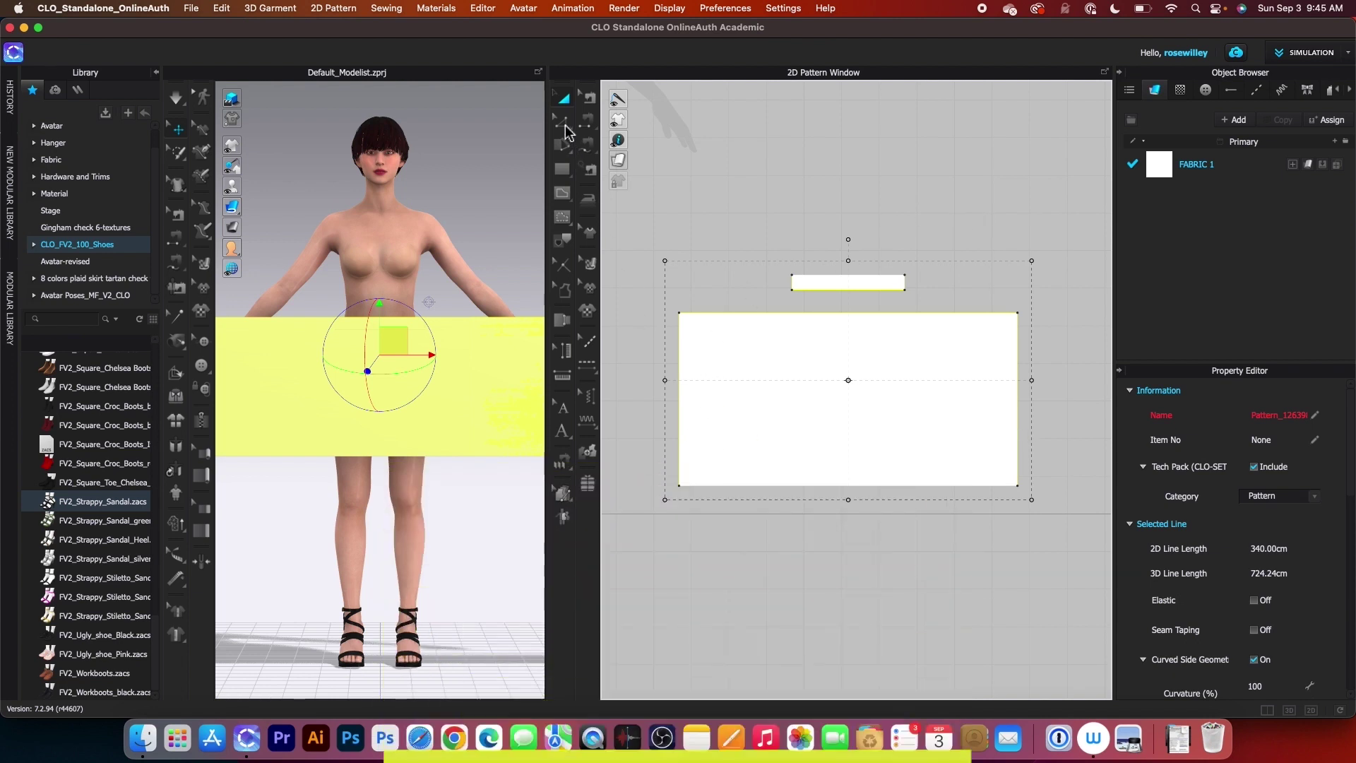
Step: Select the skirt panel's left and right side edges in Edit Pattern
key(z)
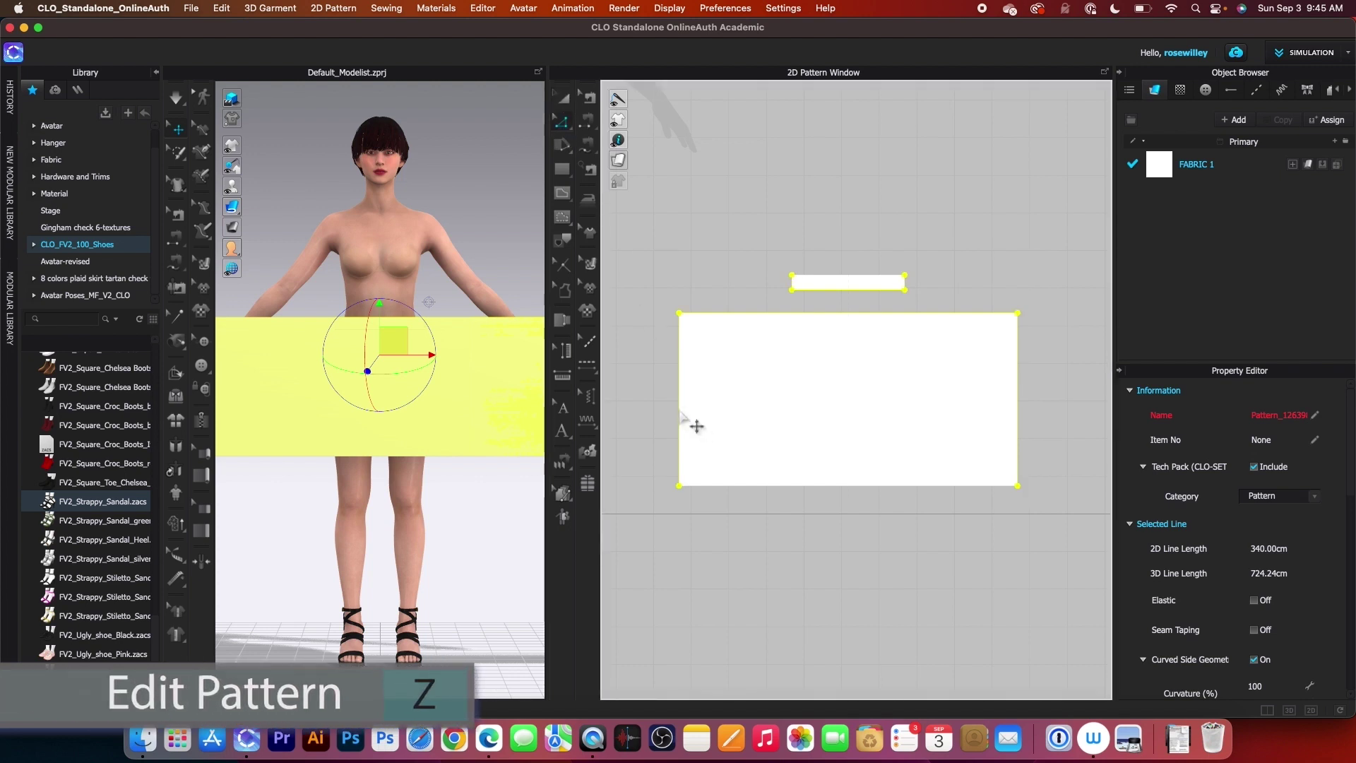
click(681, 414)
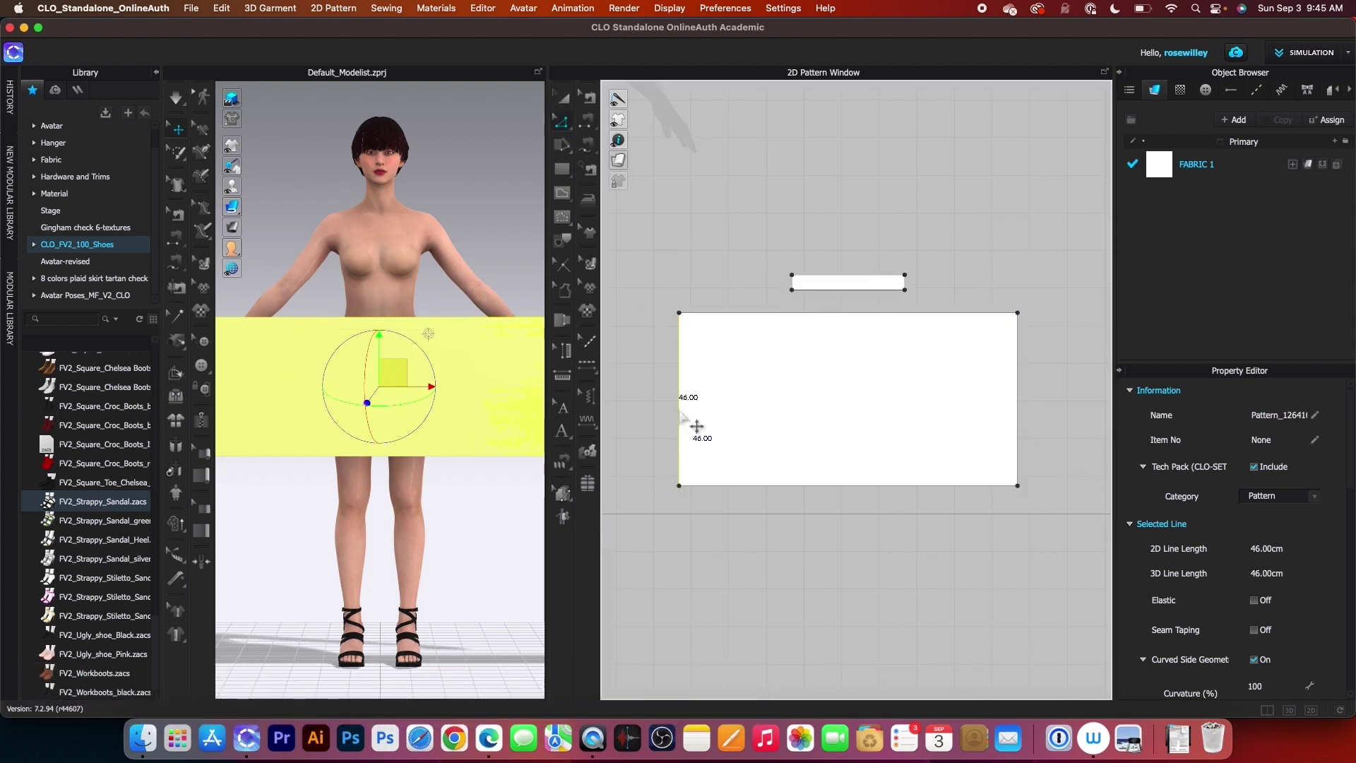
shift+click(1019, 402)
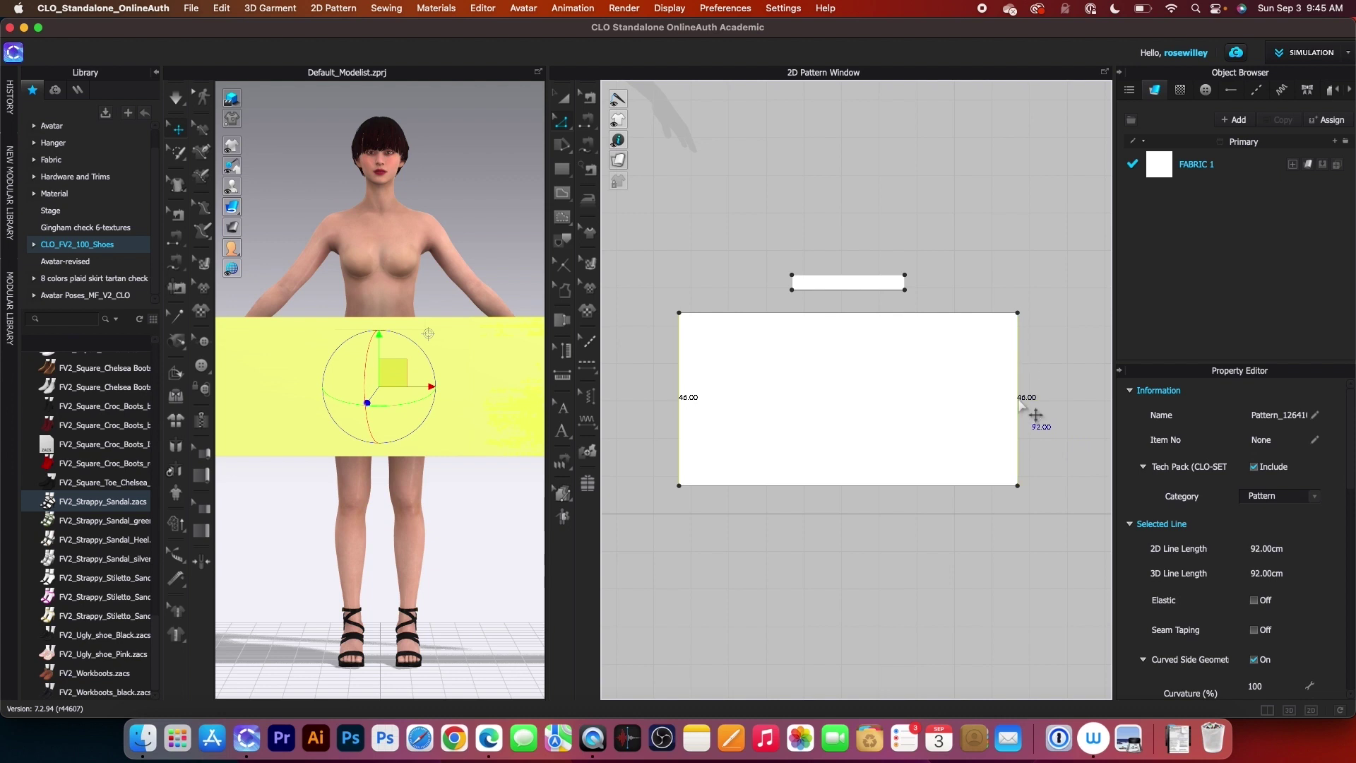
Step: Distribute 38 evenly spaced internal lines between the panel's two side edges
right_click(1019, 402)
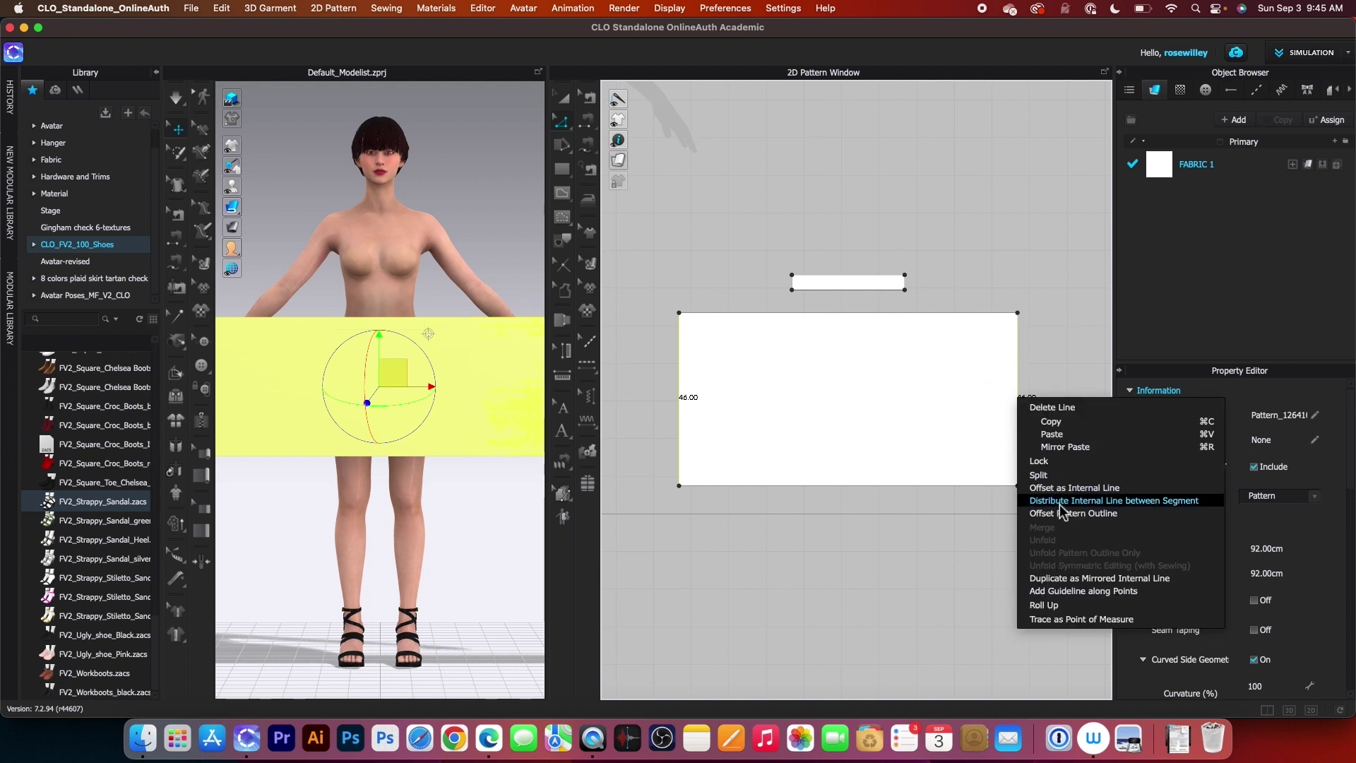
click(1136, 512)
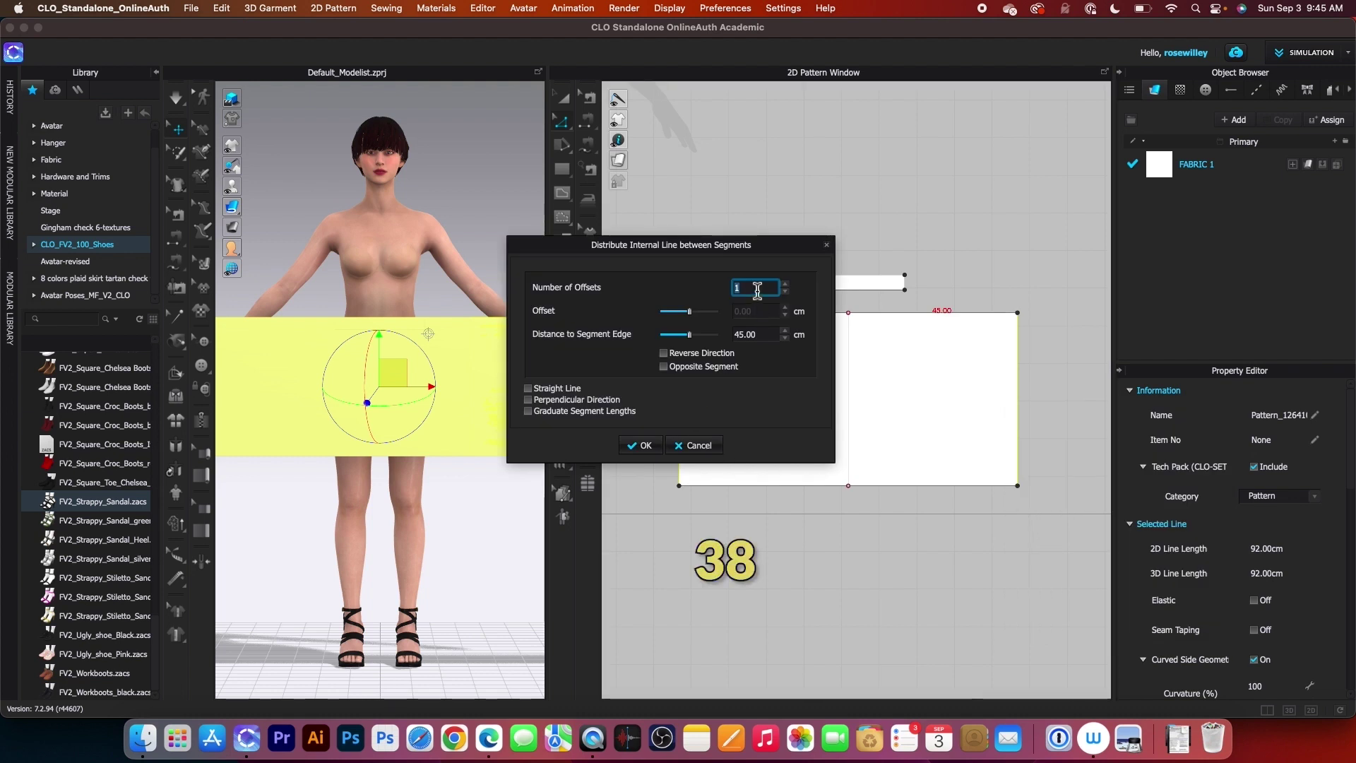
text(38)
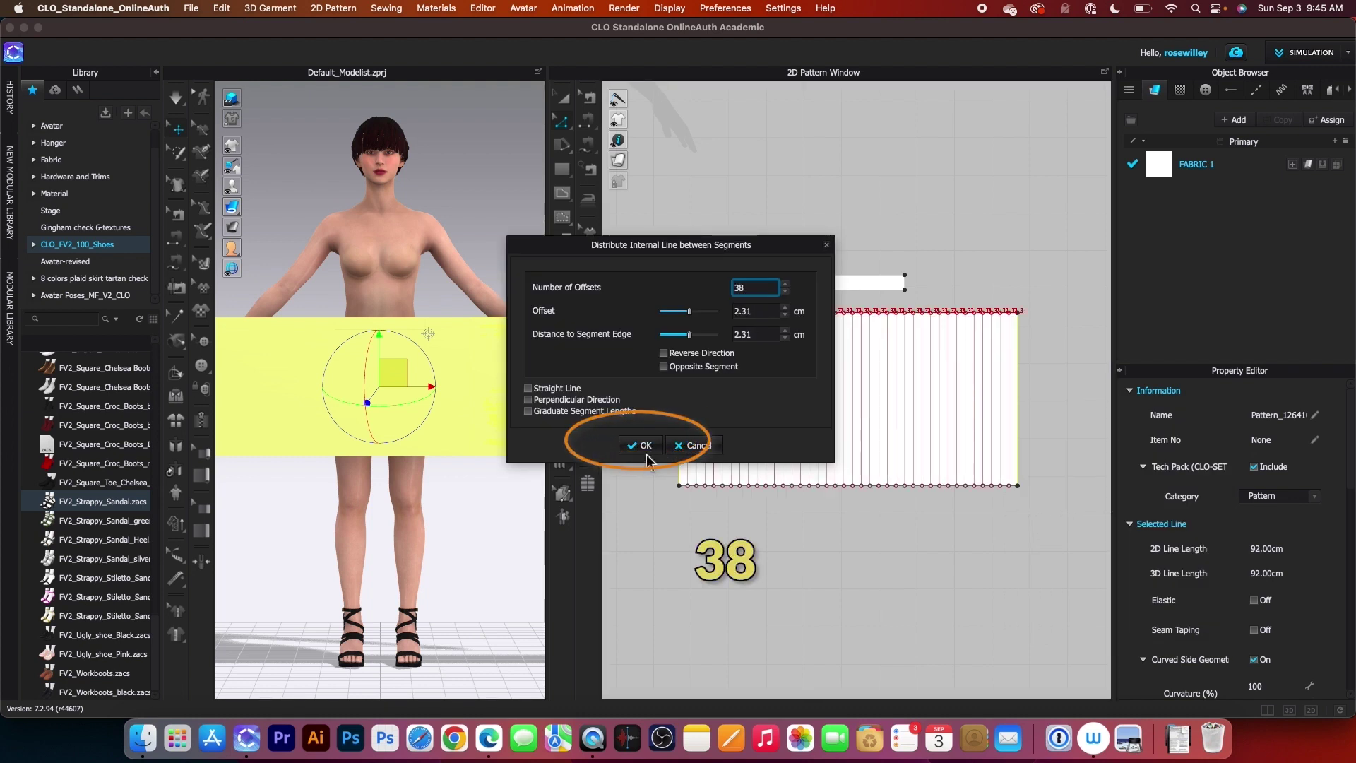
click(645, 446)
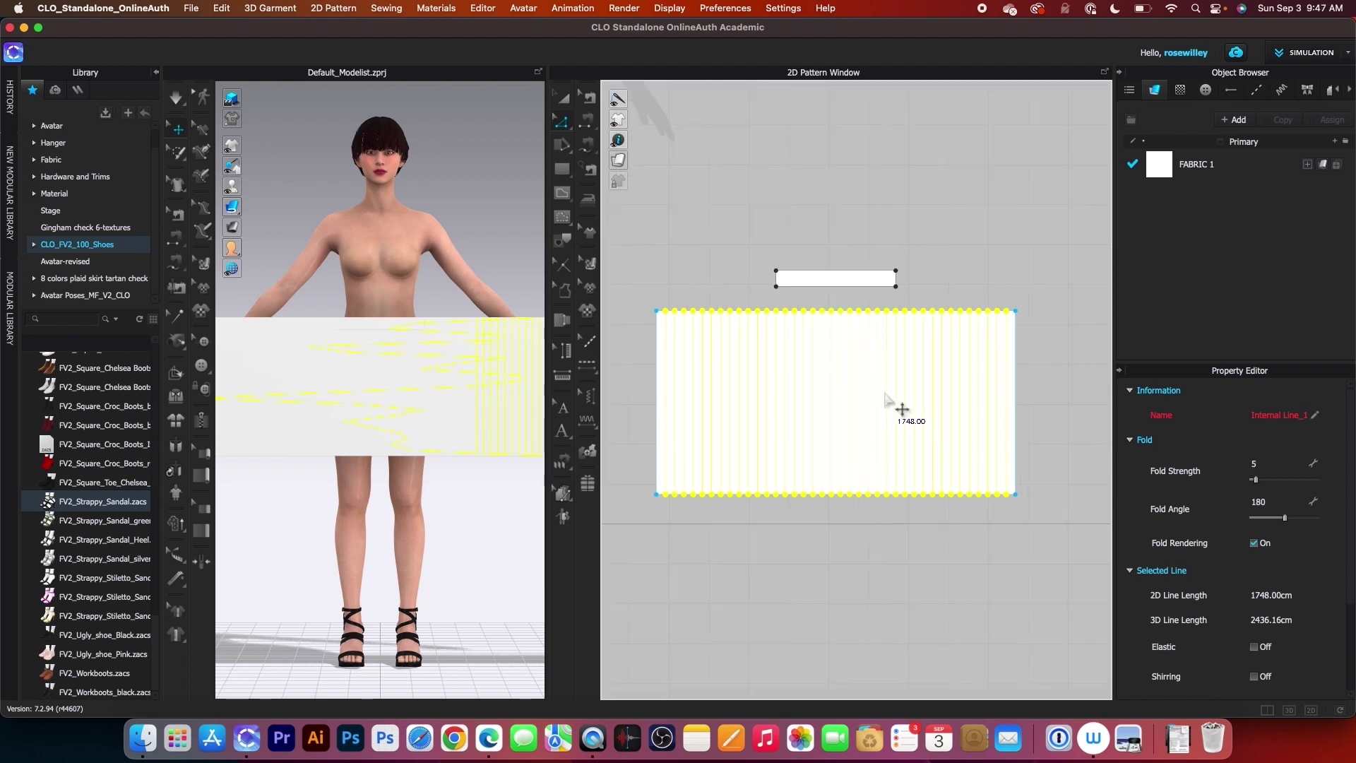
right_click(886, 398)
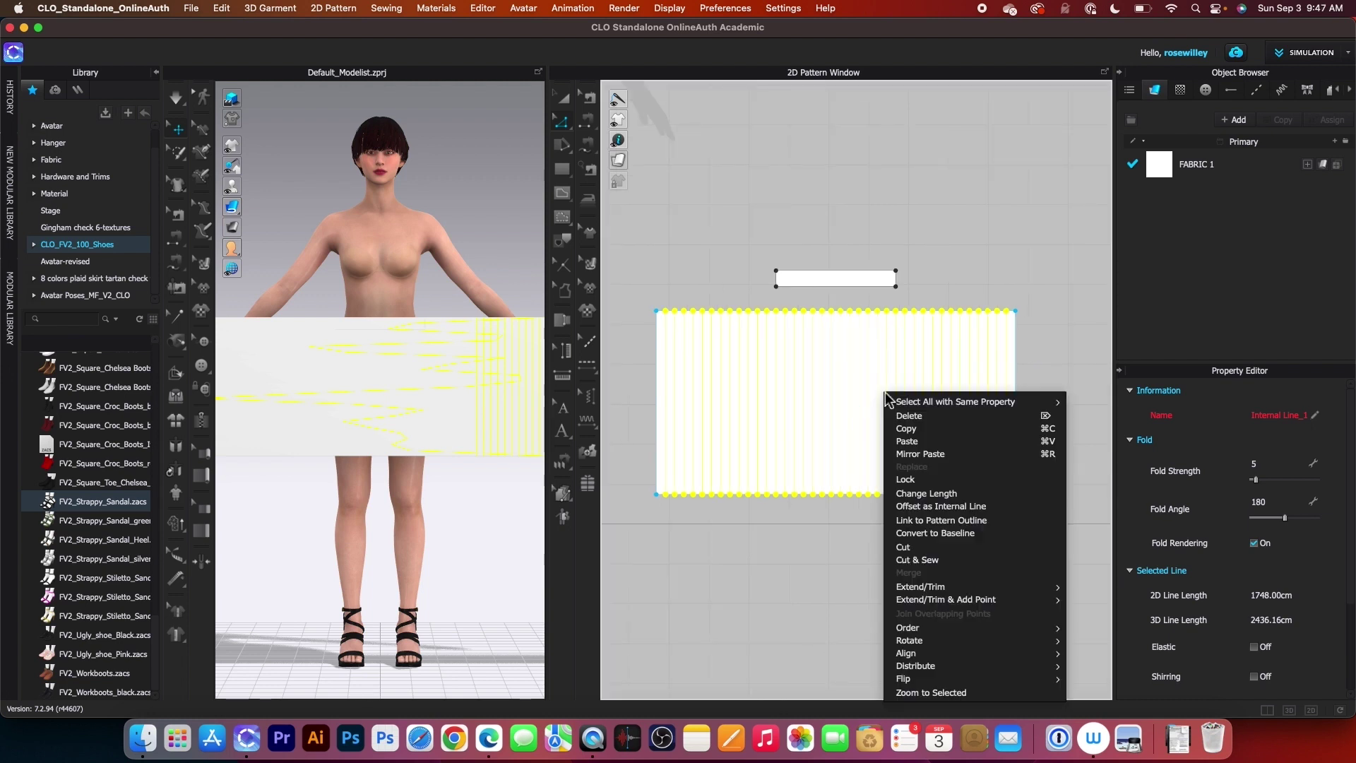
Step: Extend the internal lines to the panel outline, adding points on top and bottom edges
mouse_move(913, 605)
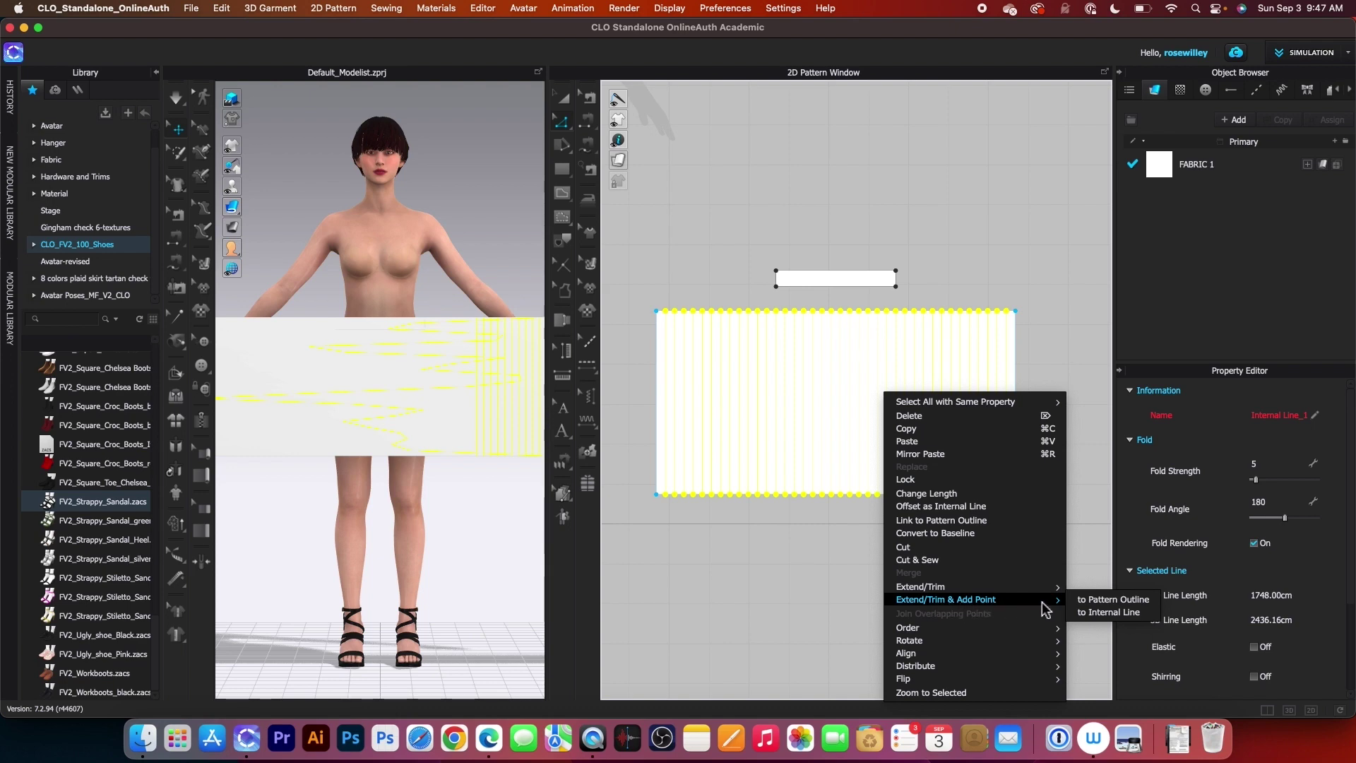
click(1108, 600)
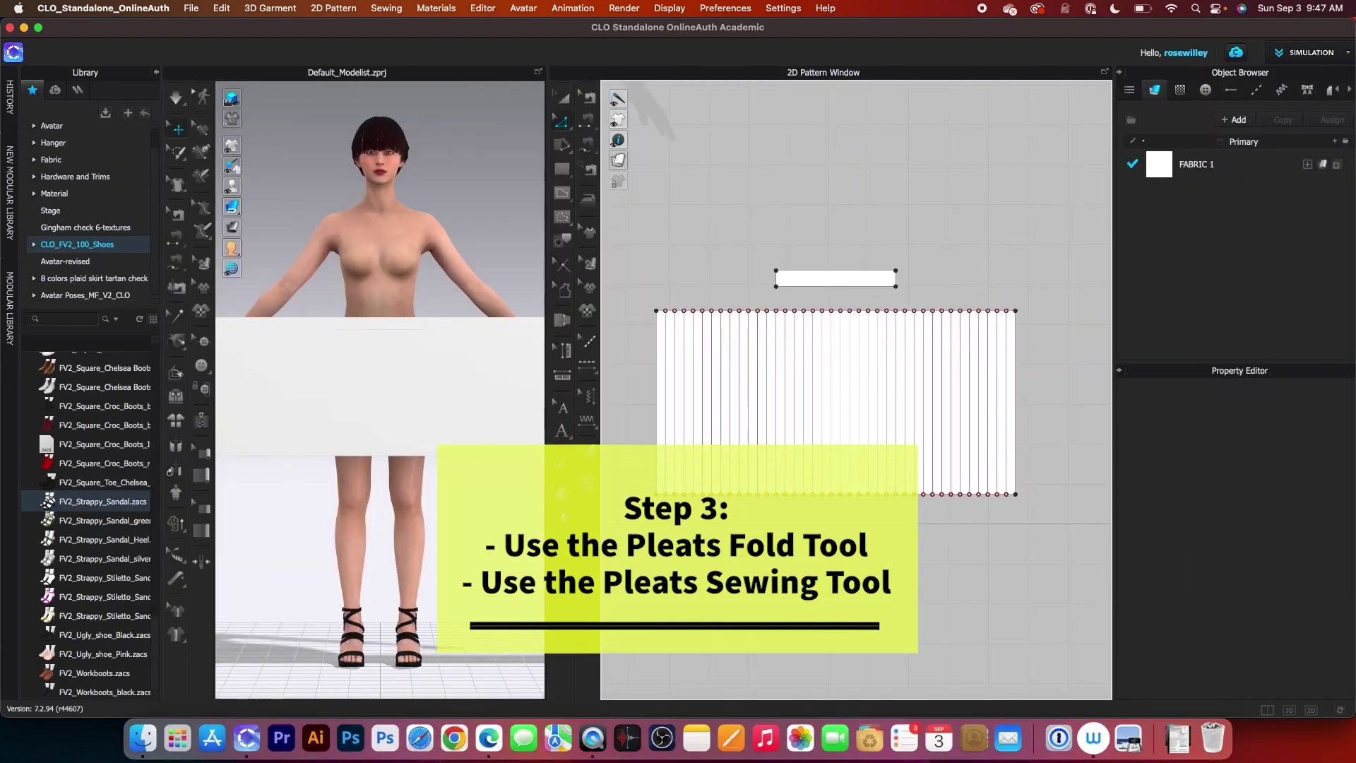
scroll(724, 530, down, 2)
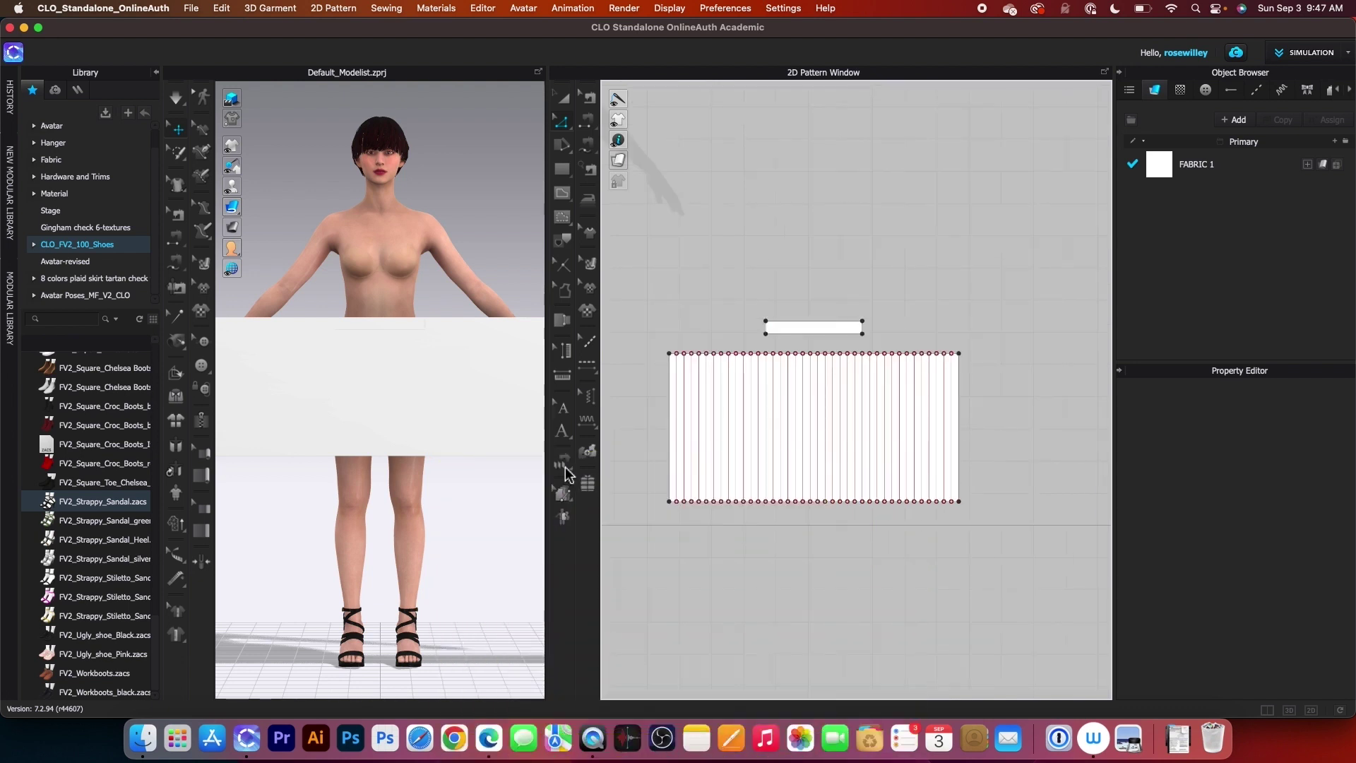
Step: Fold the panel into knife pleats, 3 lines per pleat, folds 0 outside and 360 inside
click(563, 465)
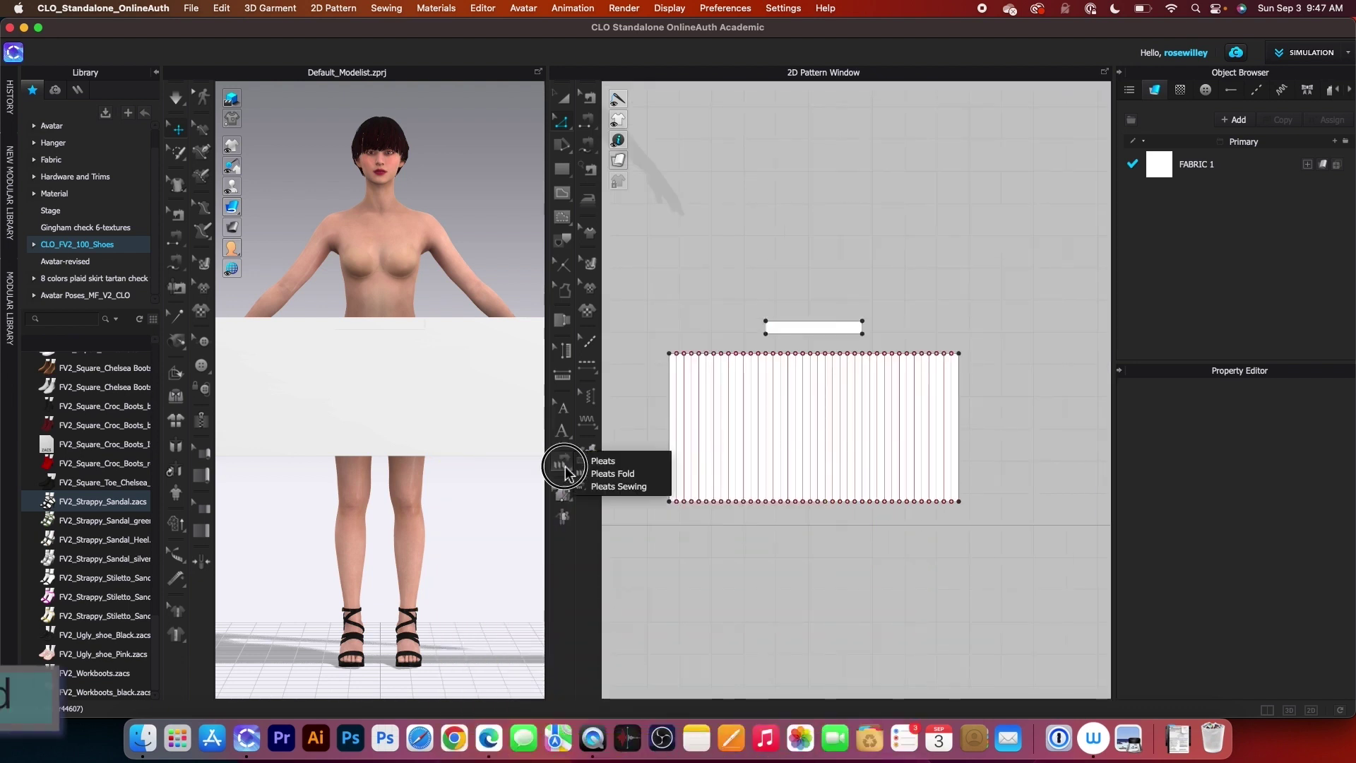
click(611, 474)
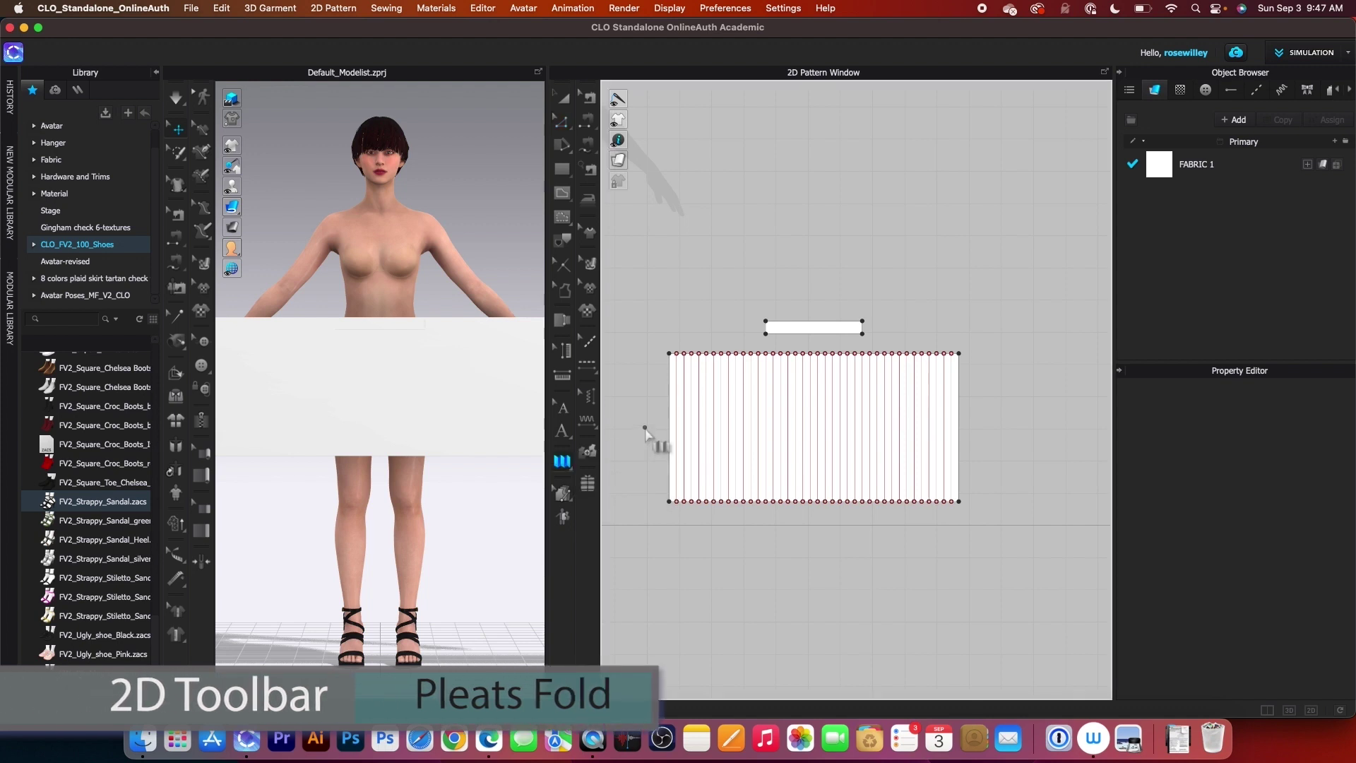
click(645, 427)
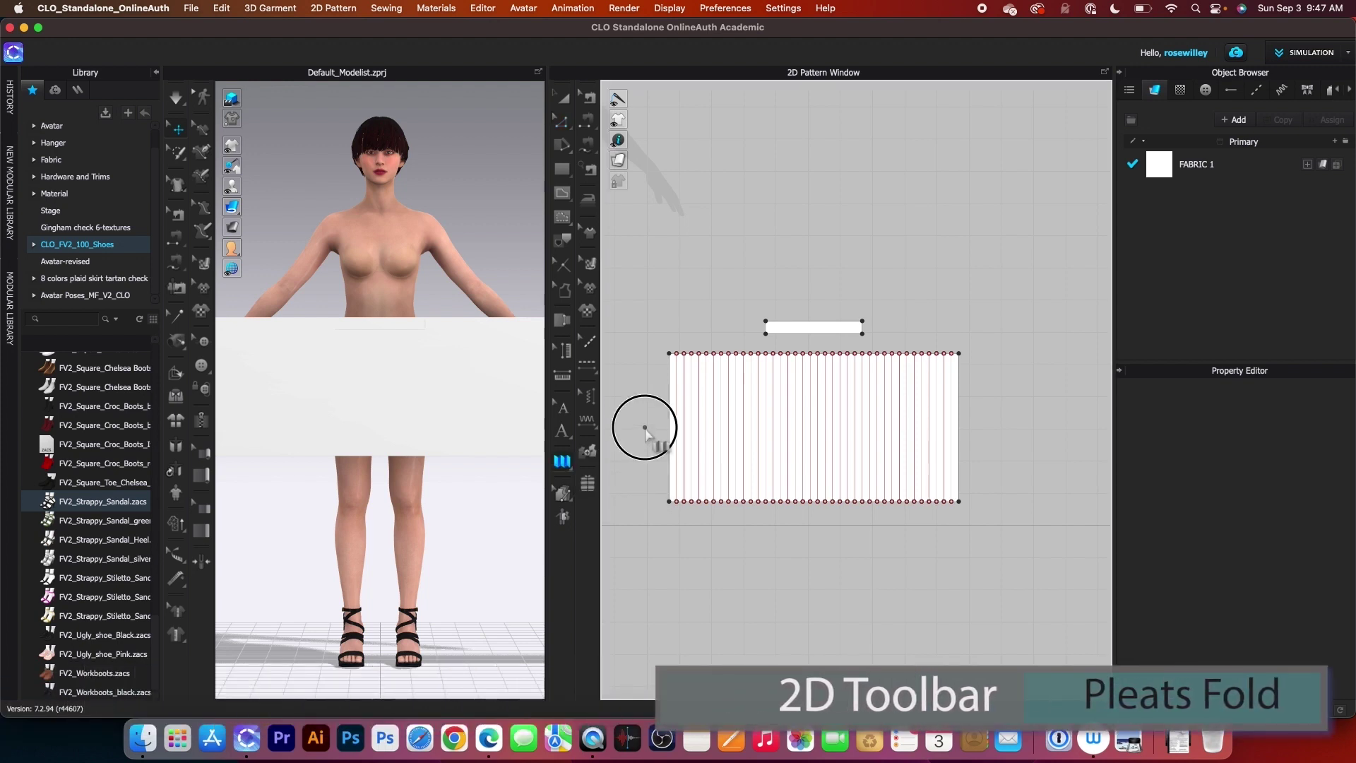
click(1012, 427)
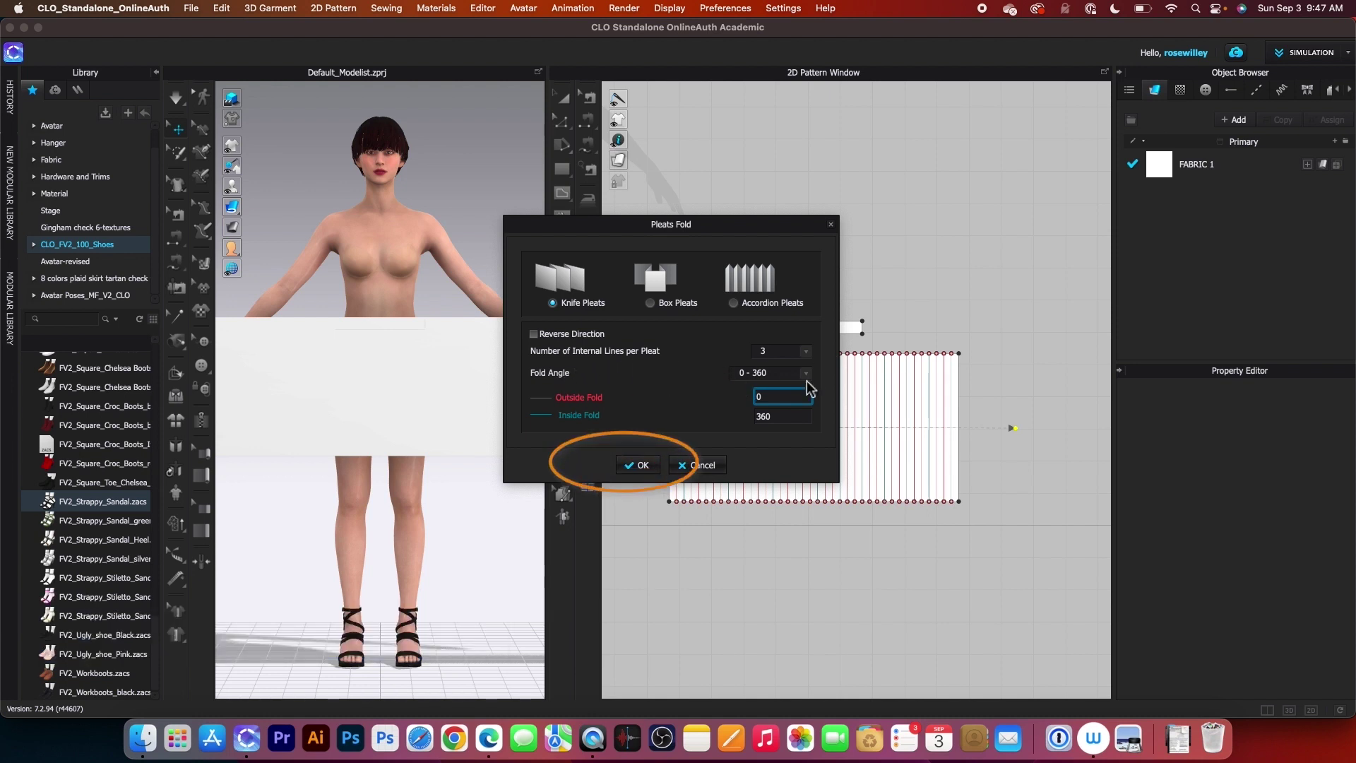
click(641, 466)
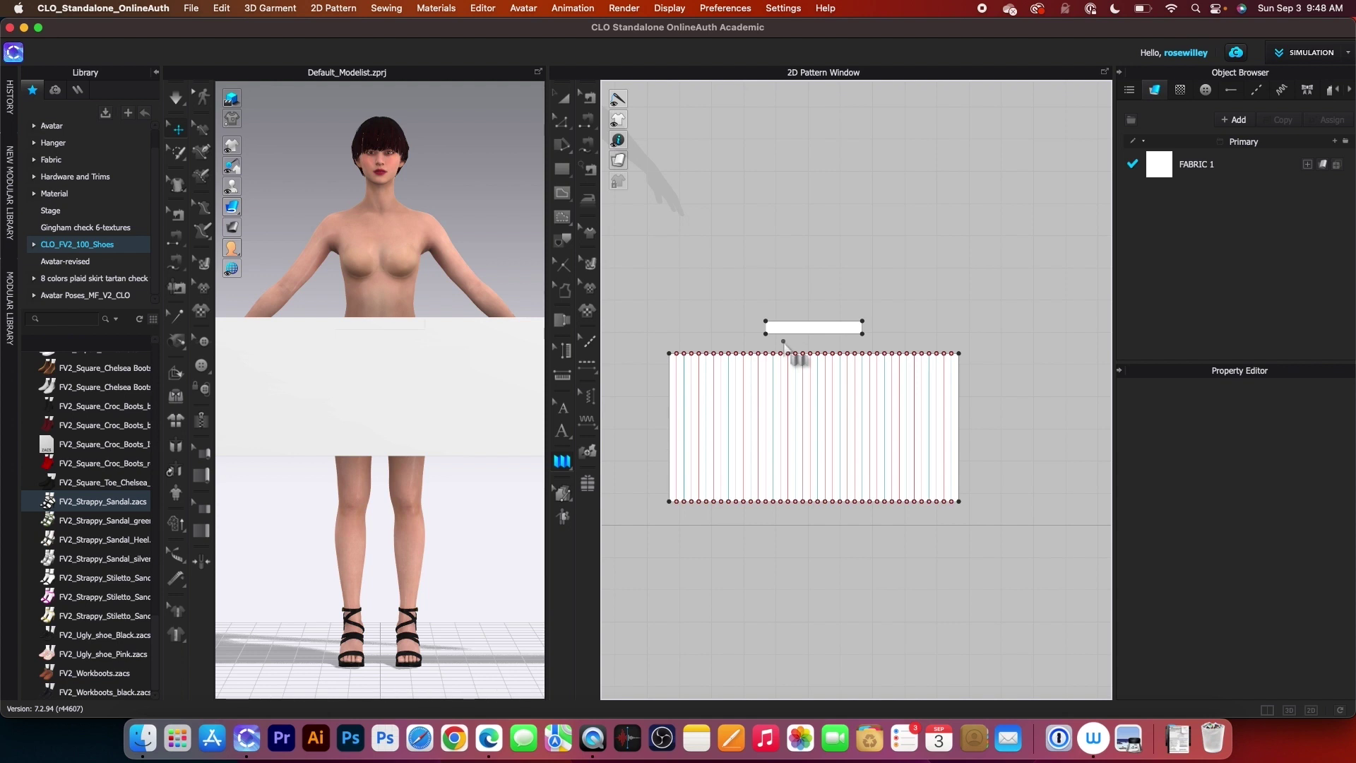
Step: Pleat-sew the panel's top edge to the waistband's bottom edge
click(562, 467)
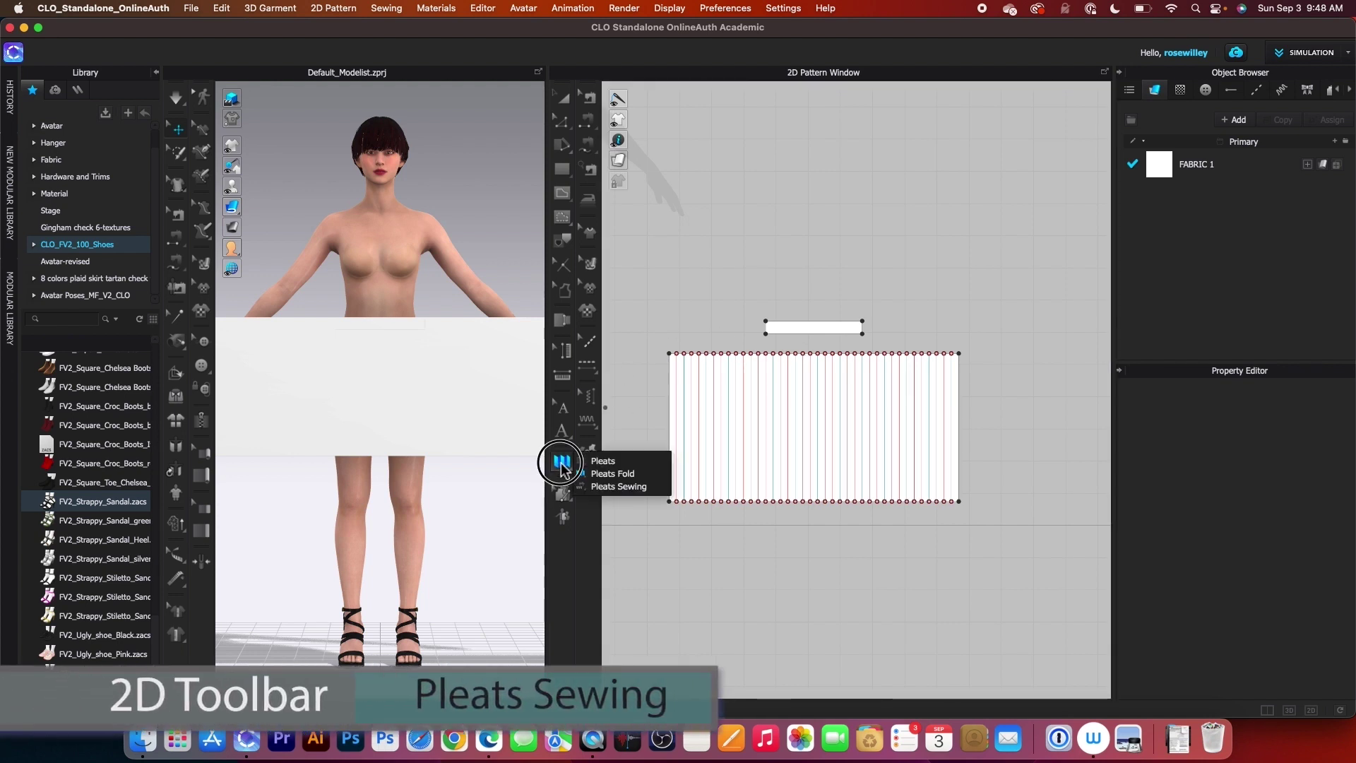
click(619, 487)
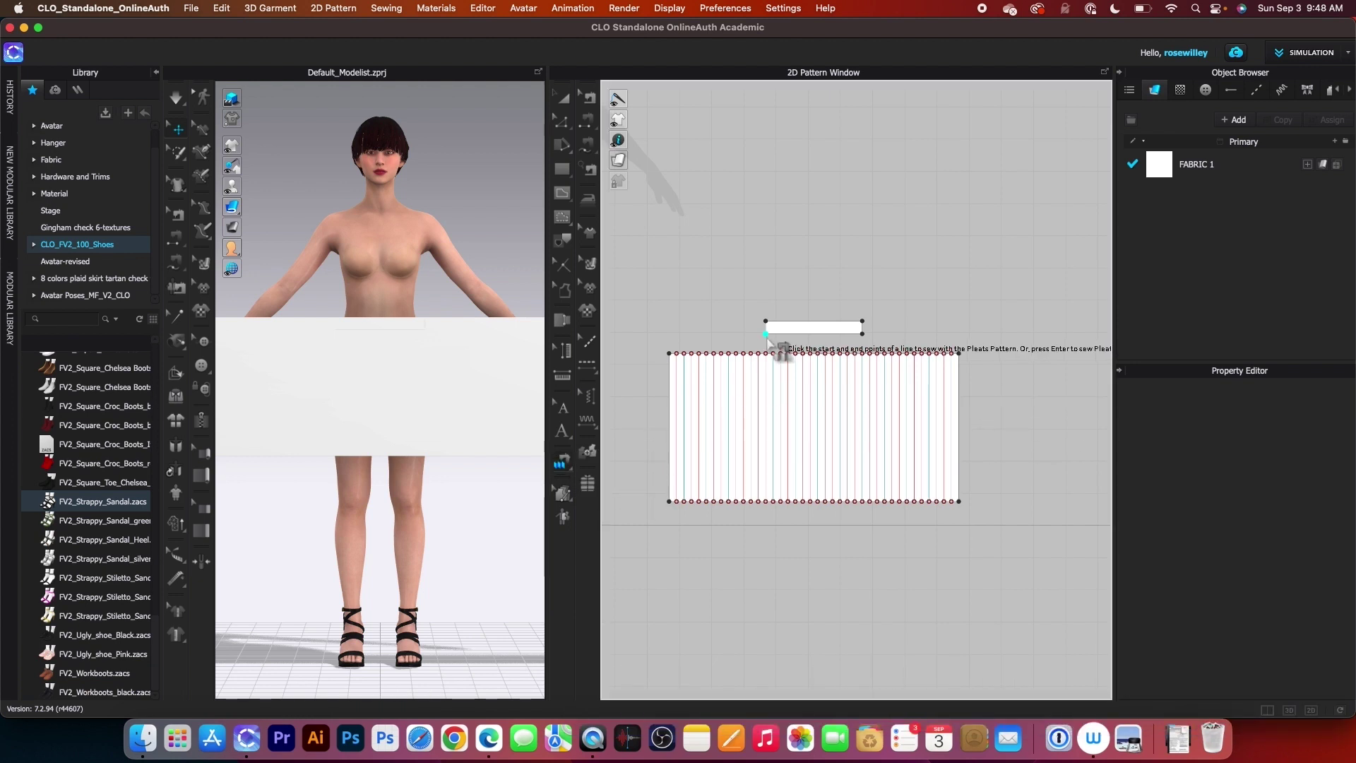
click(766, 334)
click(863, 333)
click(670, 353)
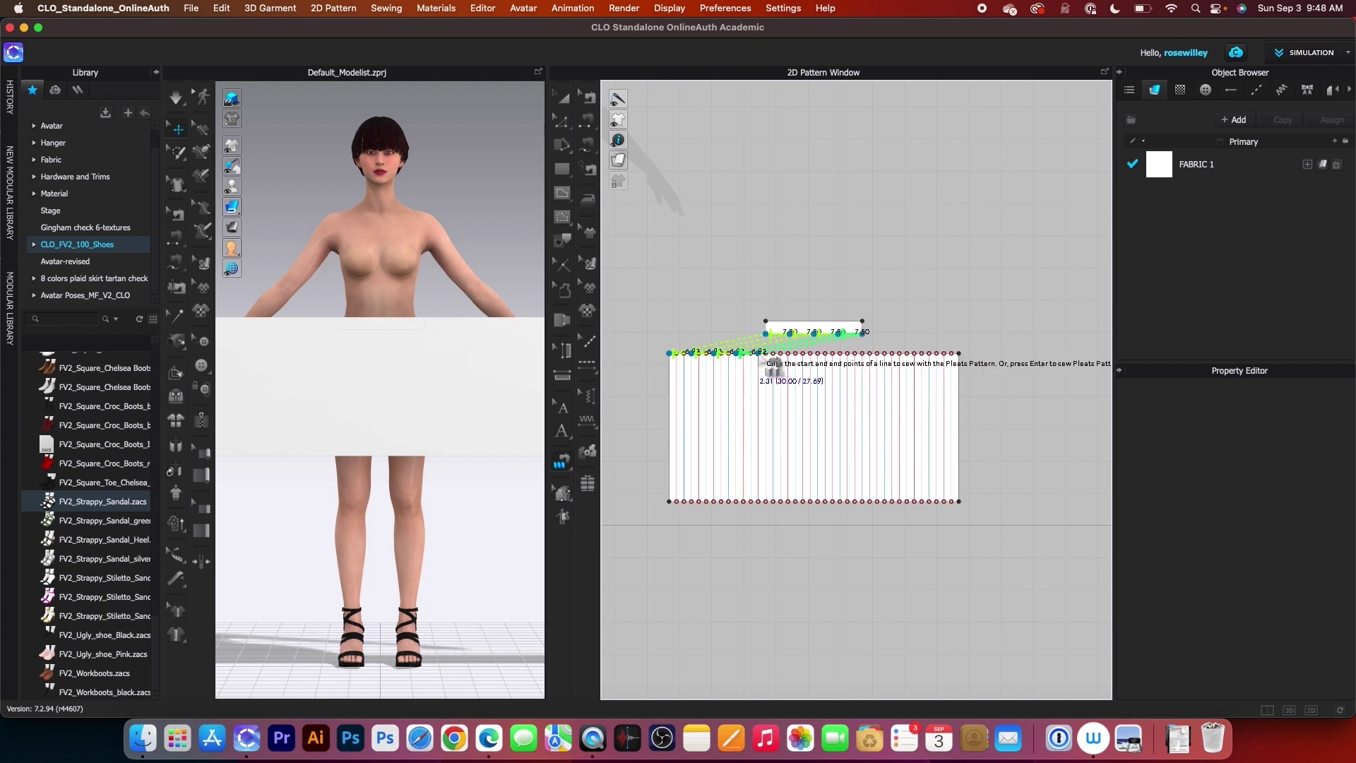
click(958, 353)
scroll(749, 370, down, 3)
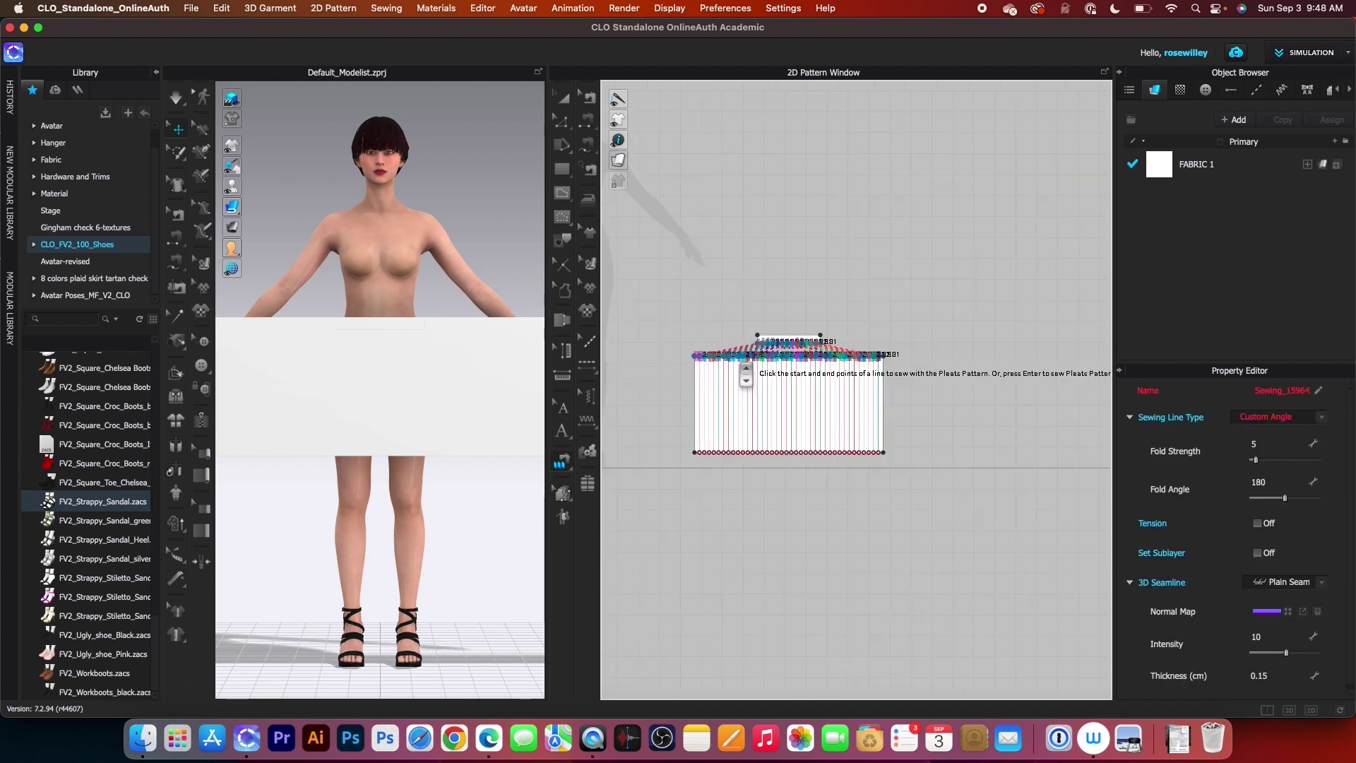
Step: Select the whole pleated skirt panel with Transform Pattern
key(a)
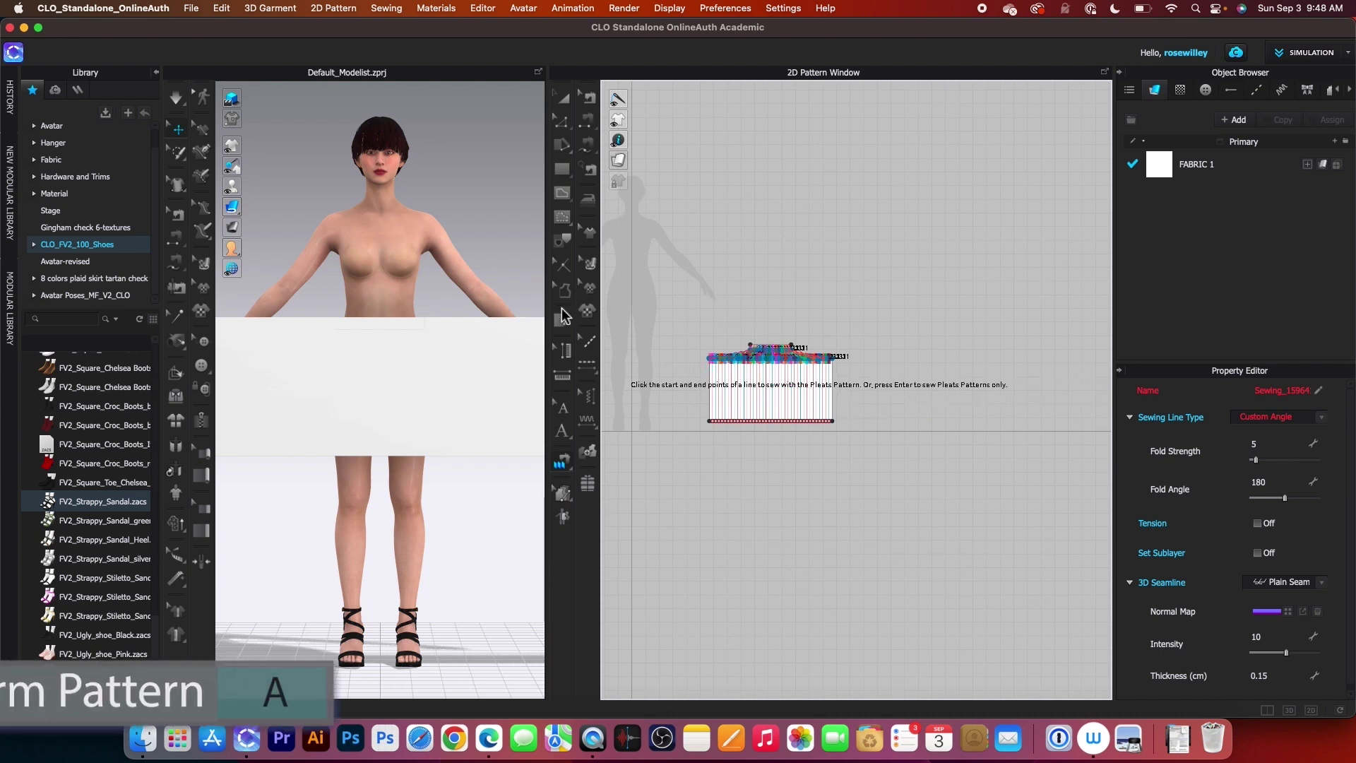
click(565, 101)
drag(656, 288, 926, 515)
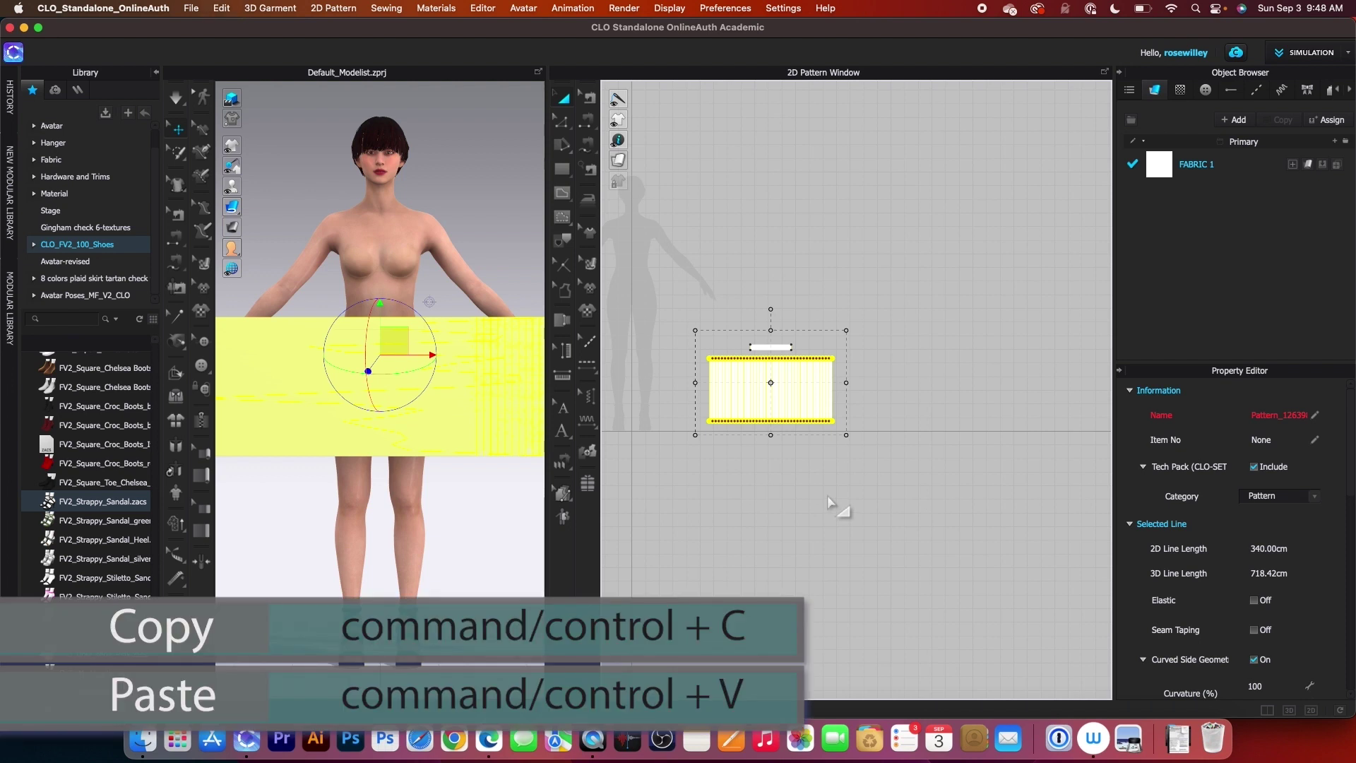
Step: Copy and paste the pleated panel, dropping the duplicate beside the original
key(super+c)
key(super+v)
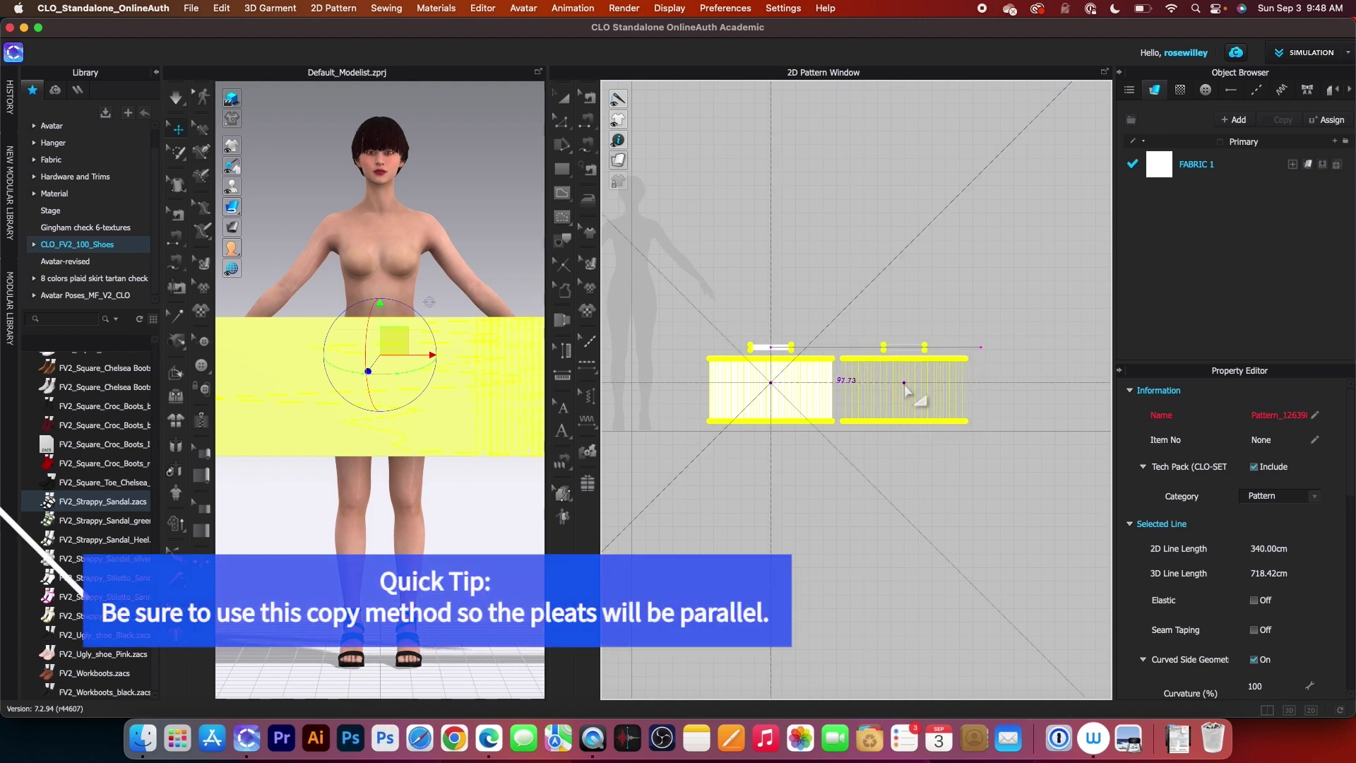
click(906, 391)
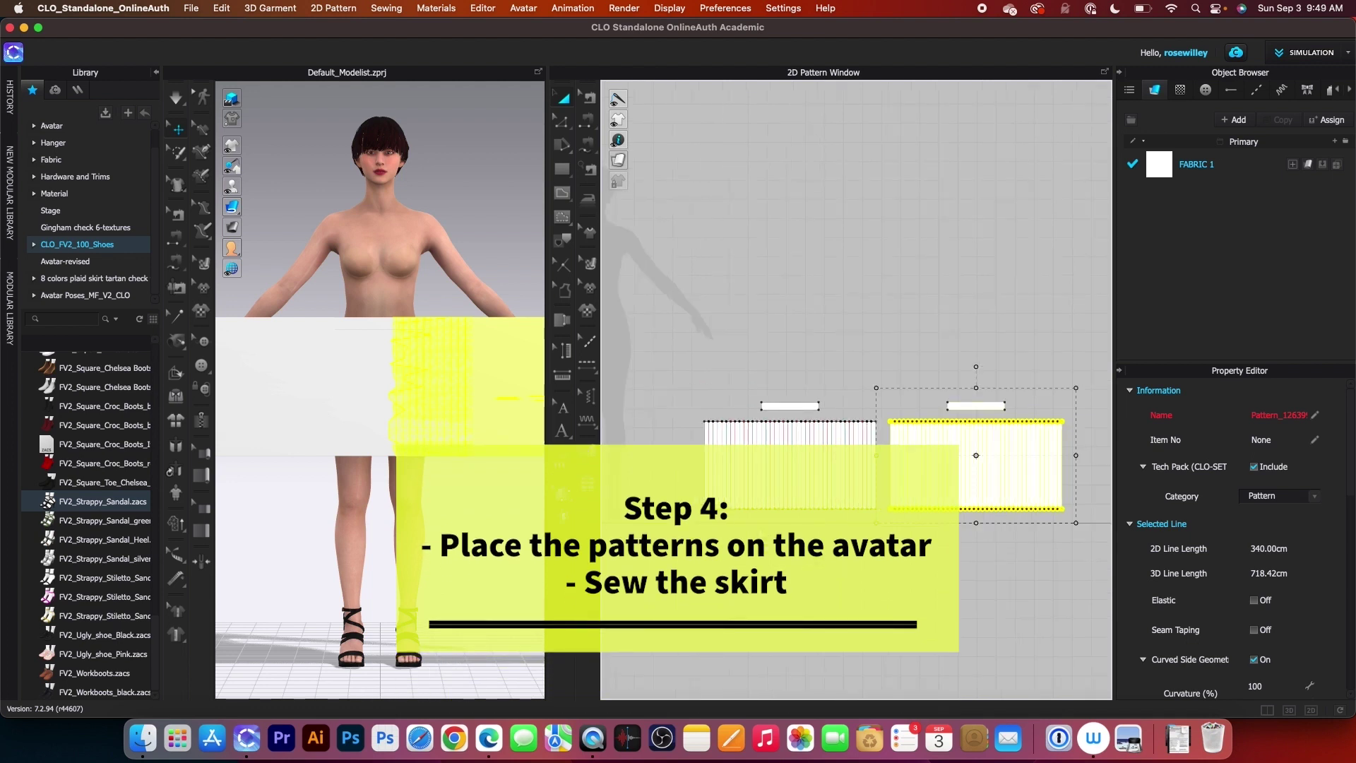
Step: Clear the patterns from around the avatar and show its arrangement points
click(177, 422)
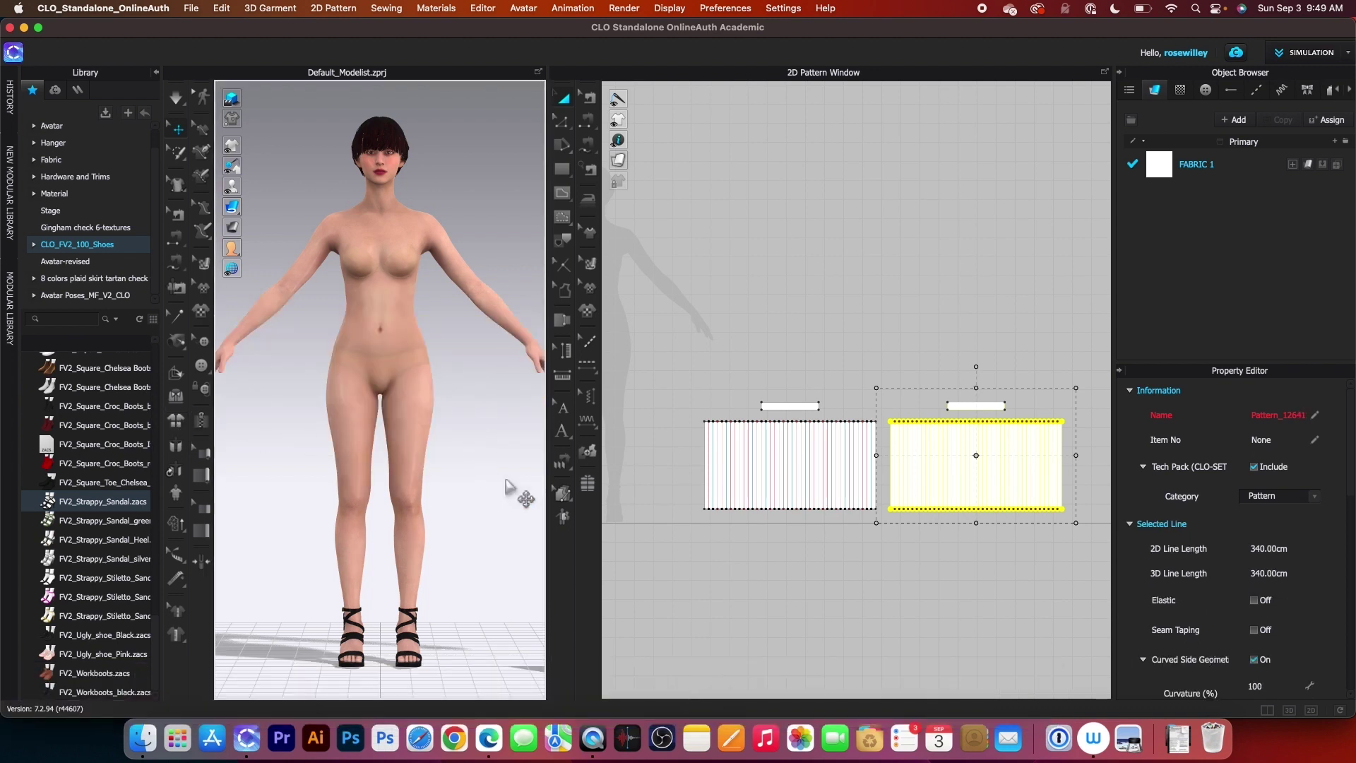
click(232, 186)
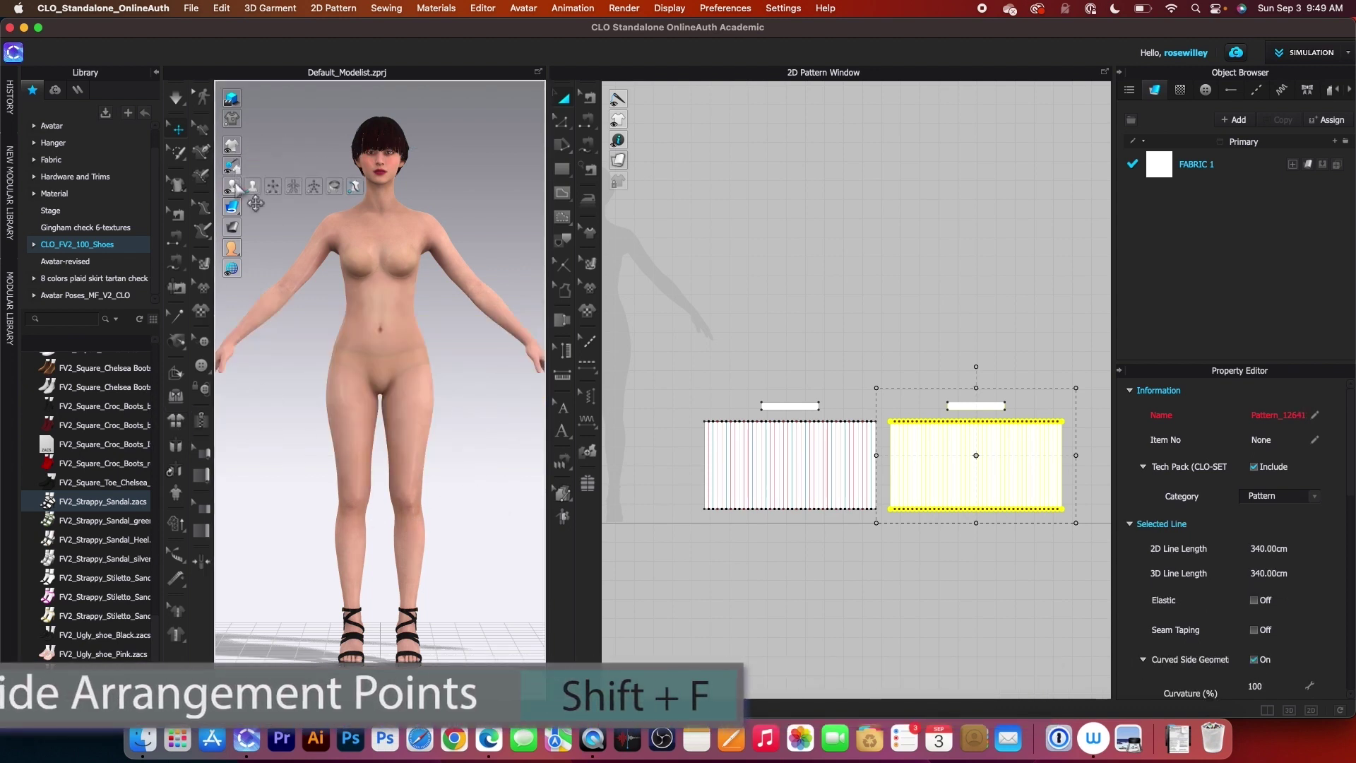
click(273, 186)
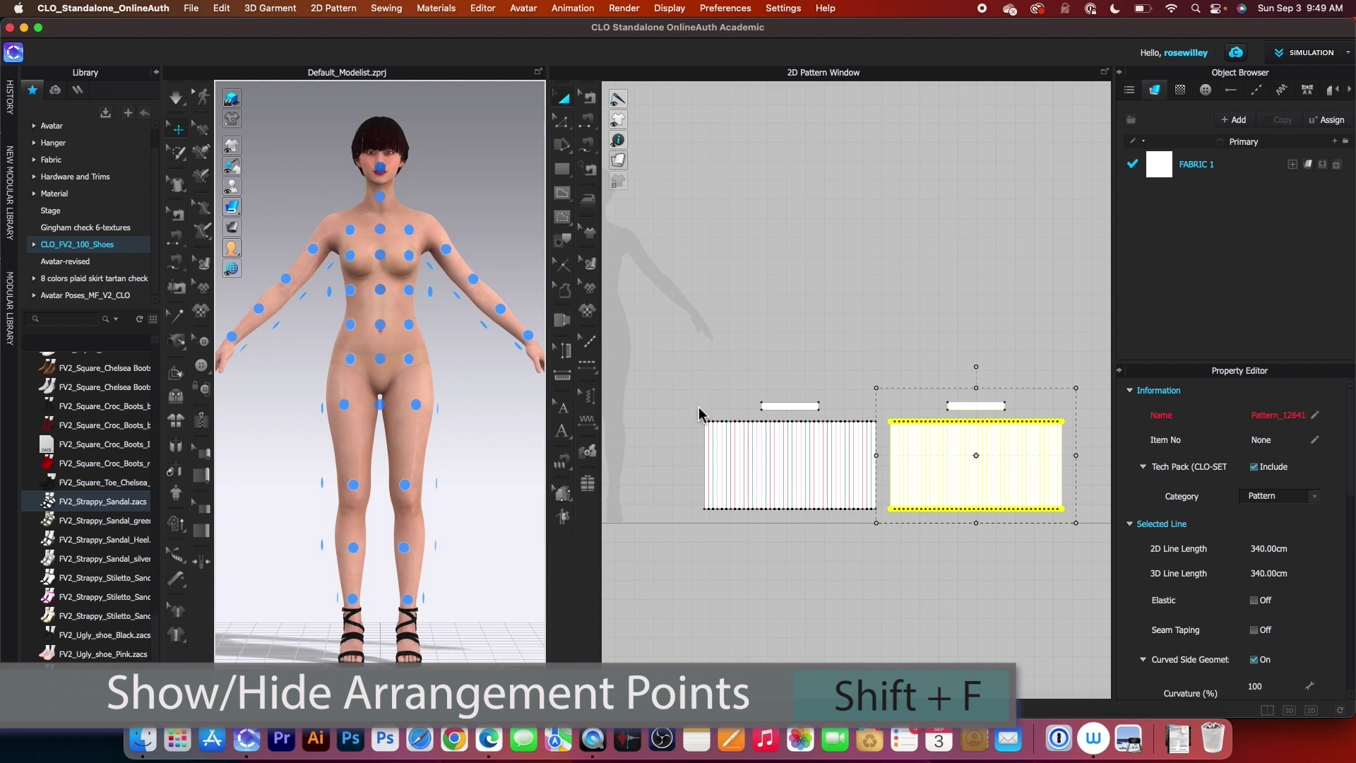
Step: Place the left pleated panel on the front hip arrangement point with Flat shape style
drag(644, 294, 878, 566)
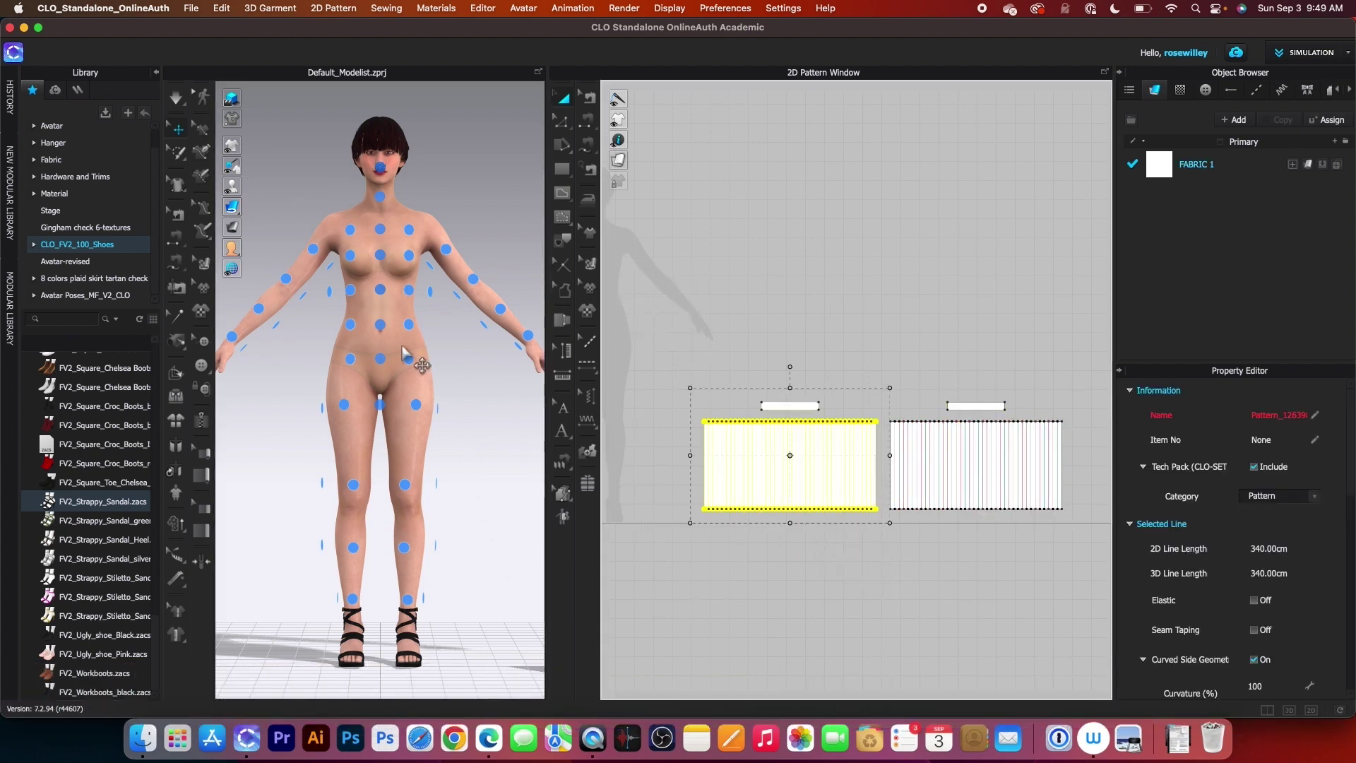
mouse_move(383, 360)
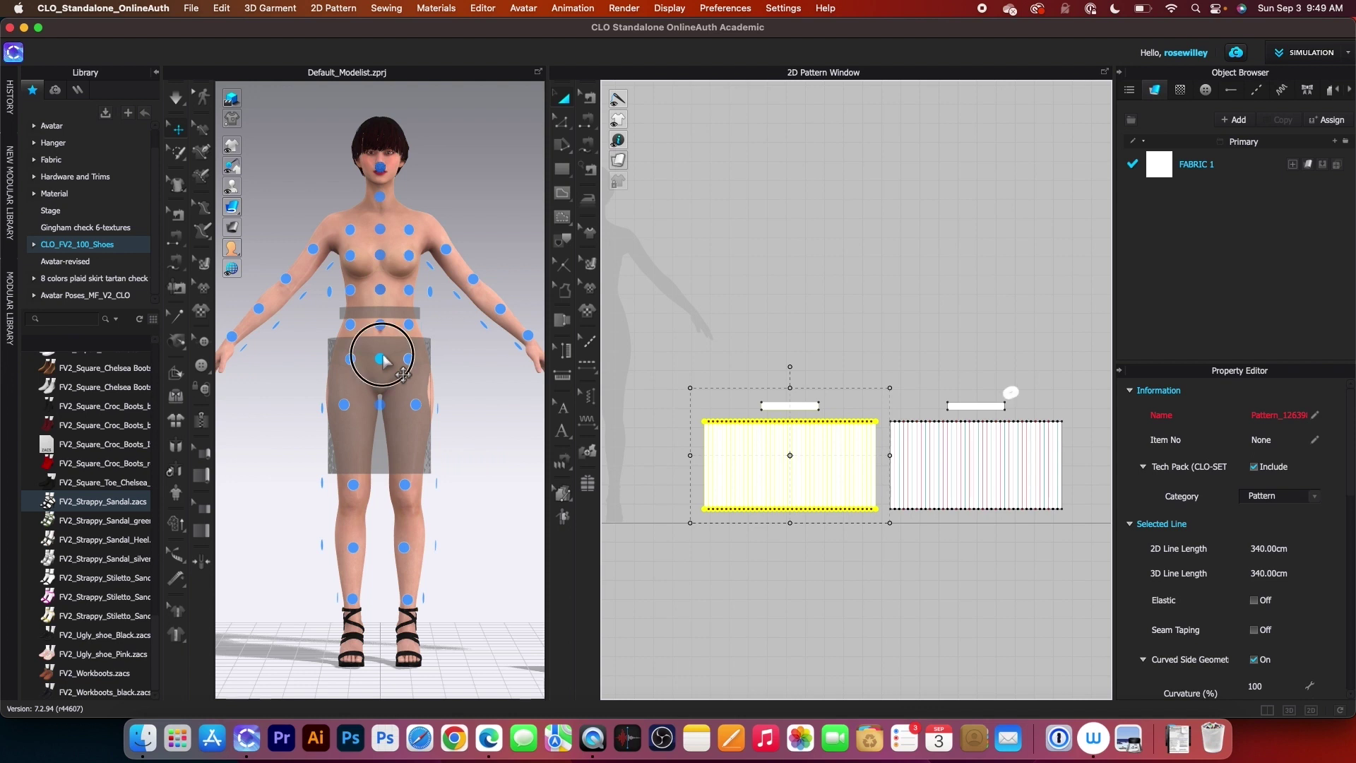
click(382, 360)
click(382, 360)
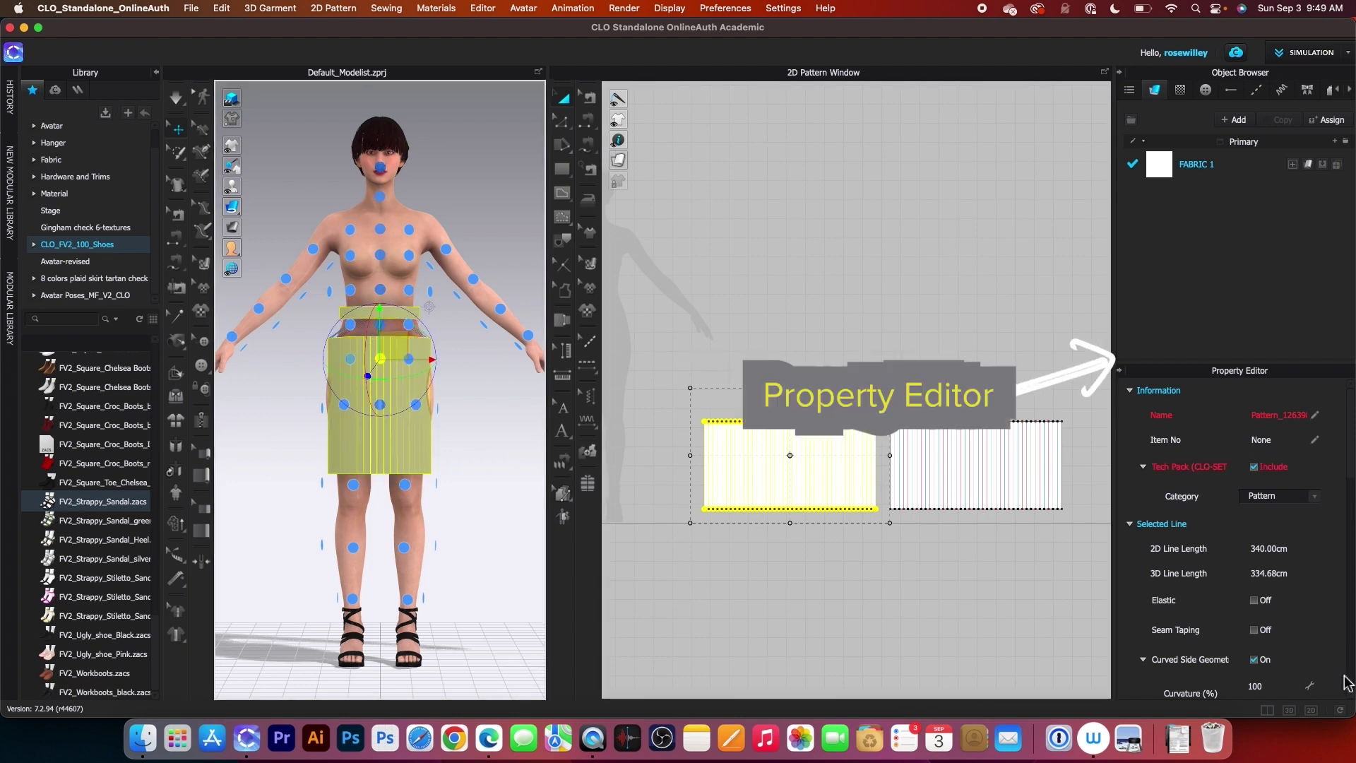
scroll(1268, 622, down, 15)
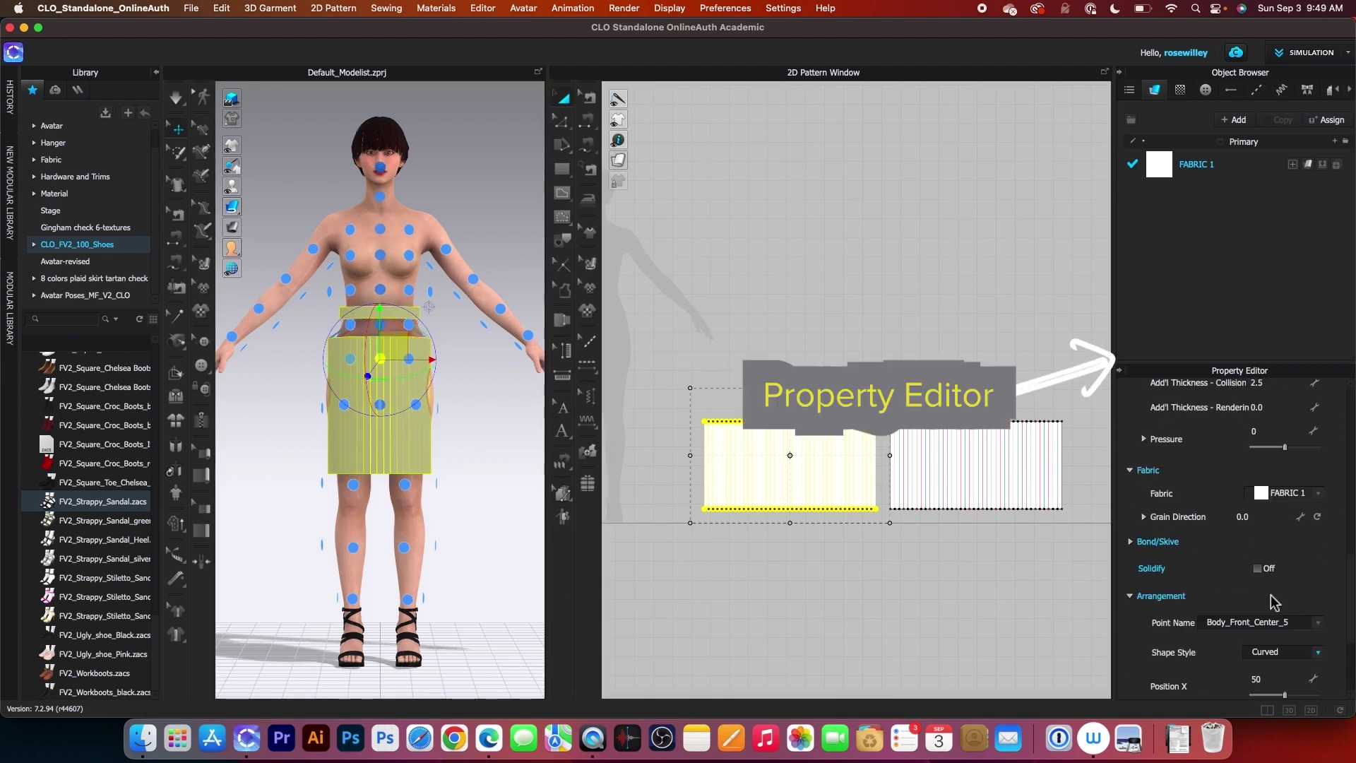
scroll(1274, 602, down, 1)
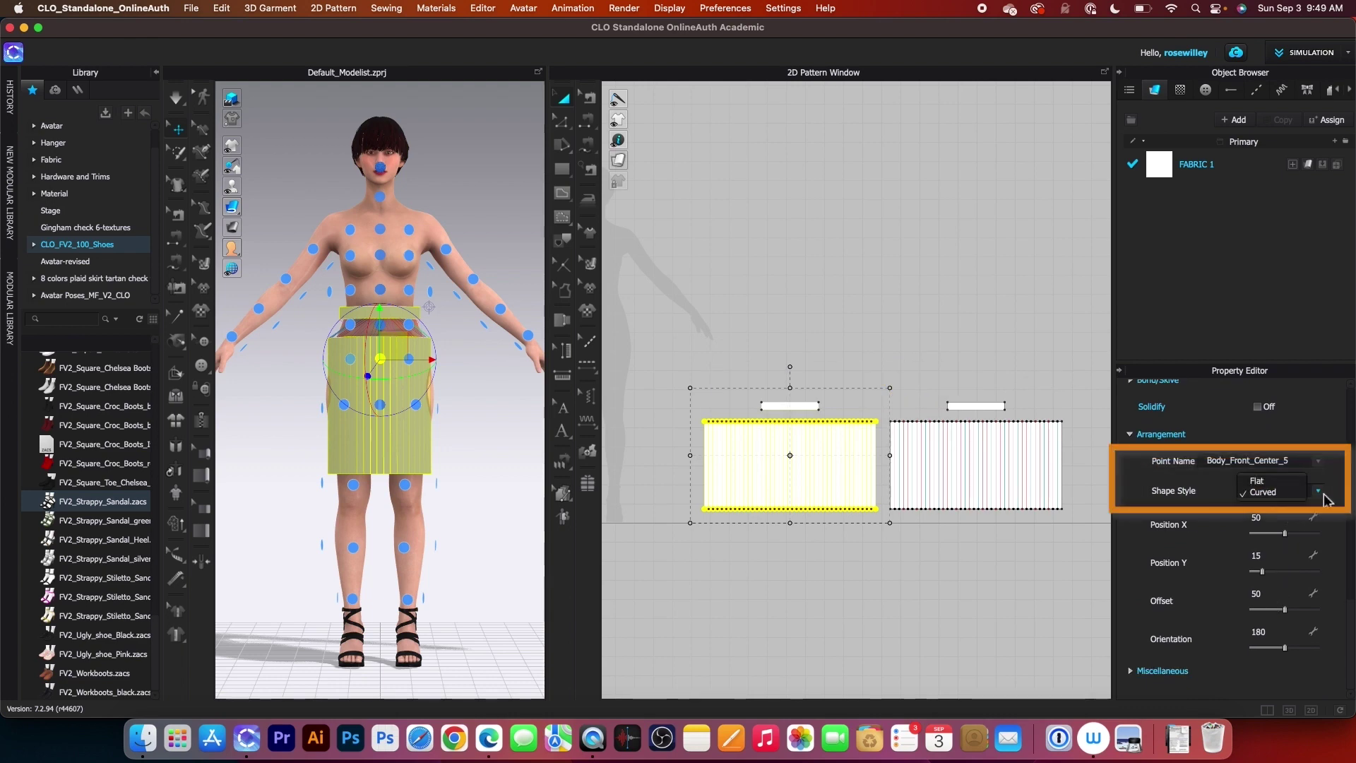
click(1258, 481)
key(8)
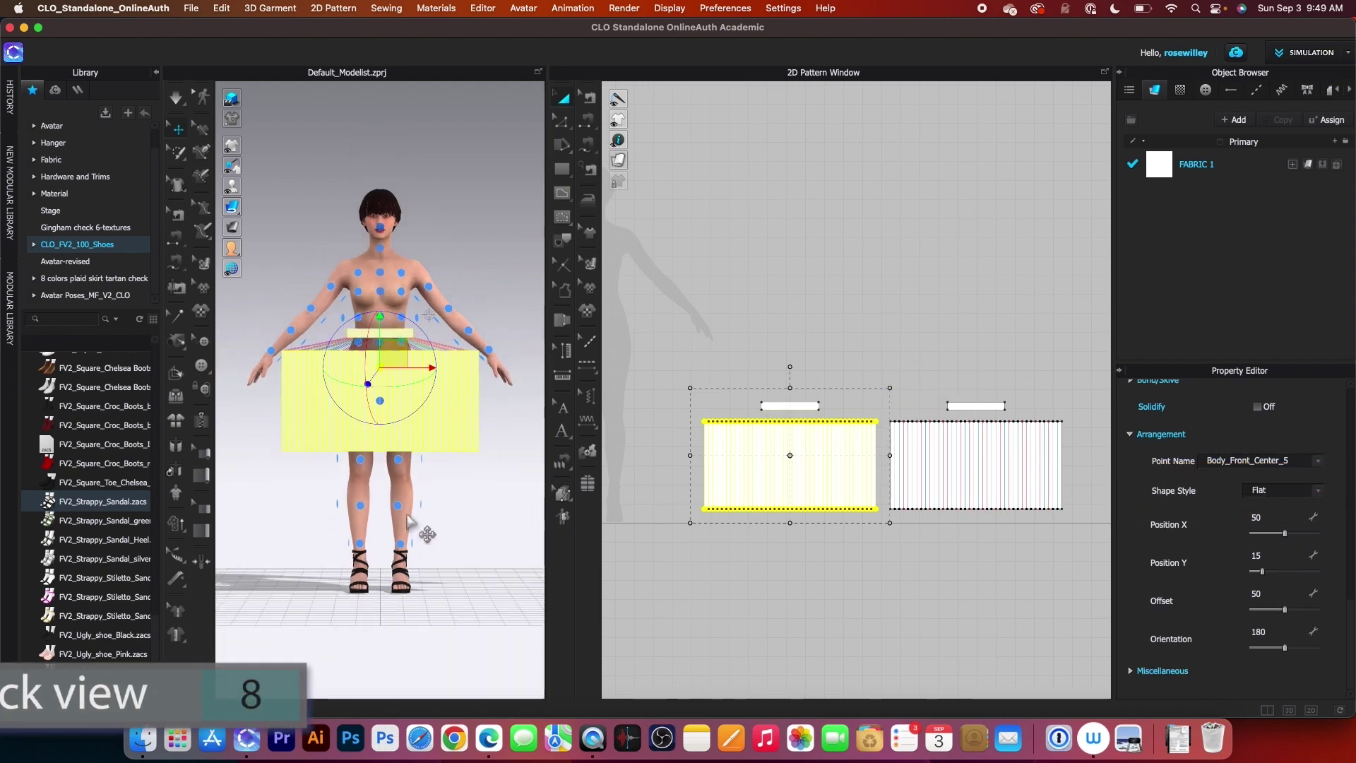
drag(877, 309, 1102, 549)
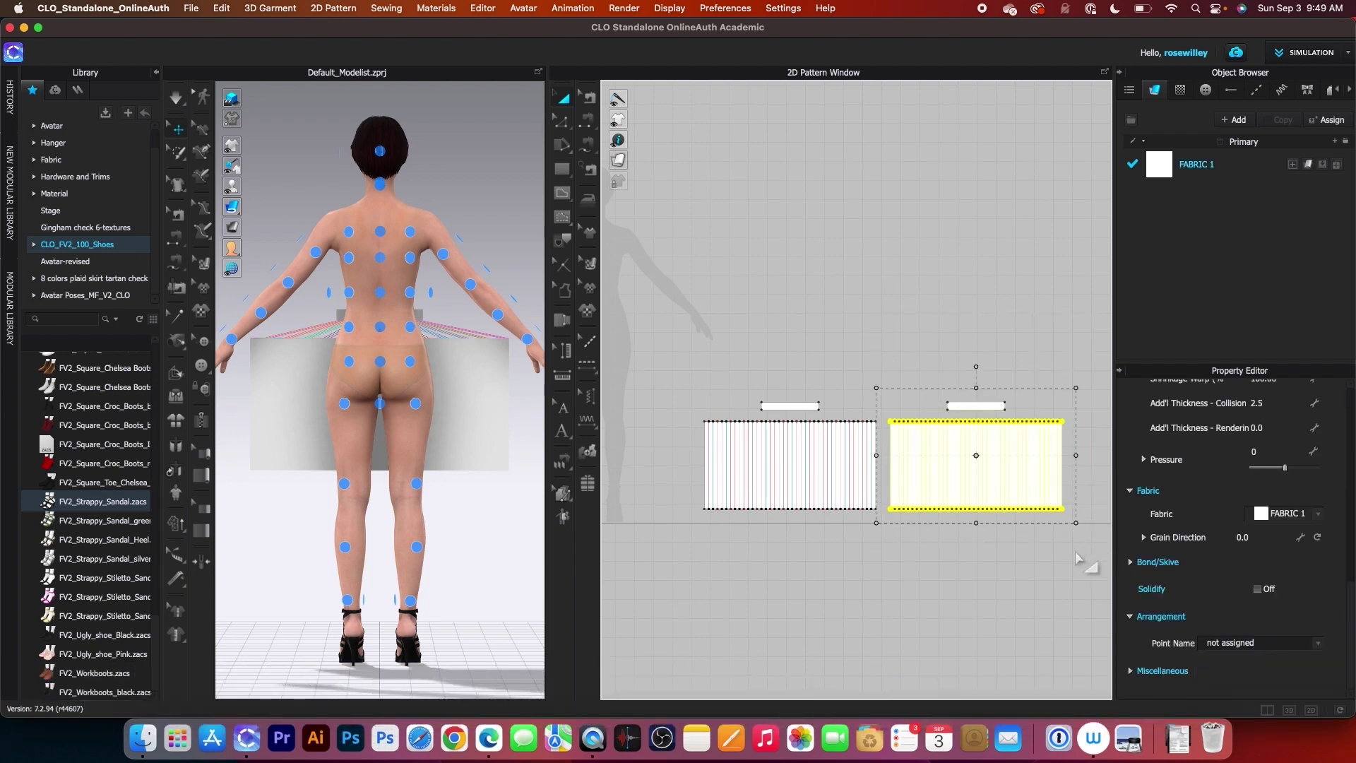
Step: Place the right pleated panel on the back hip point using the Flat shape style
click(380, 364)
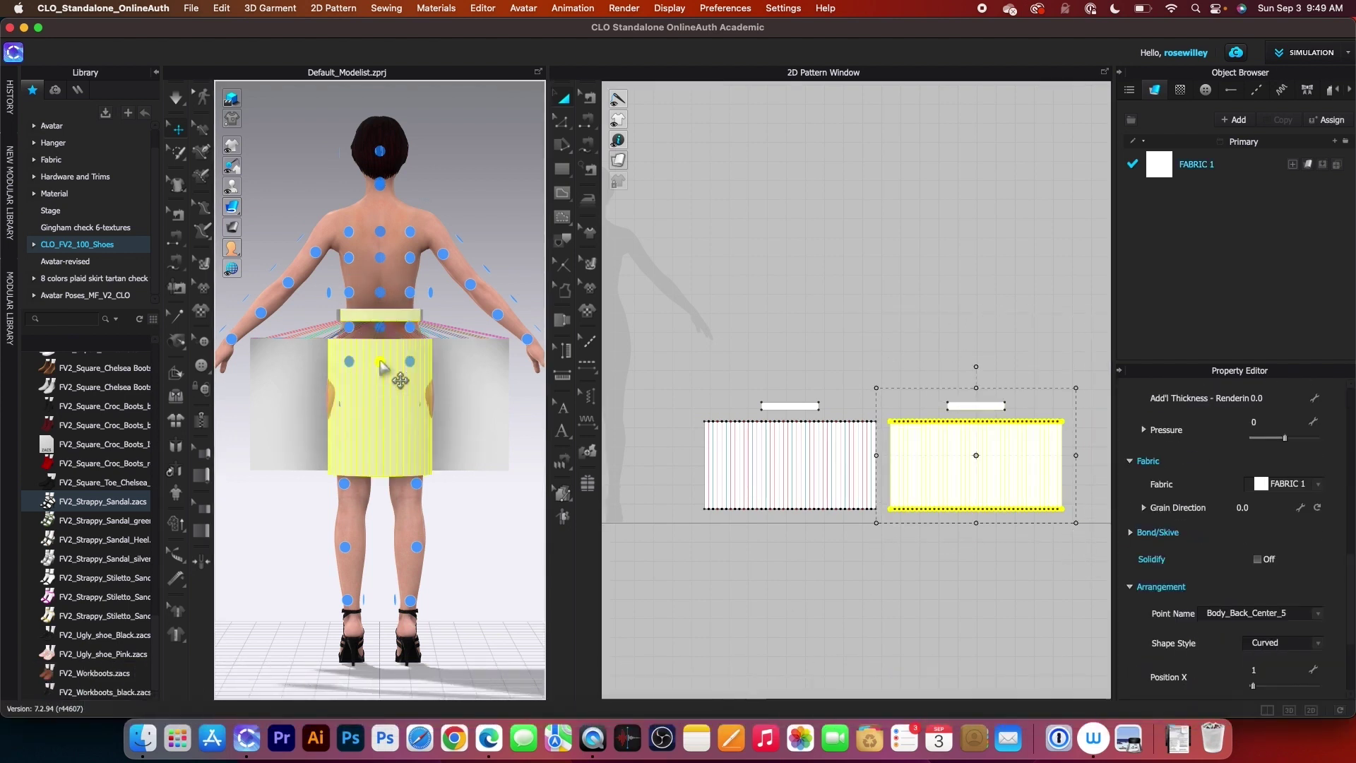
click(1319, 644)
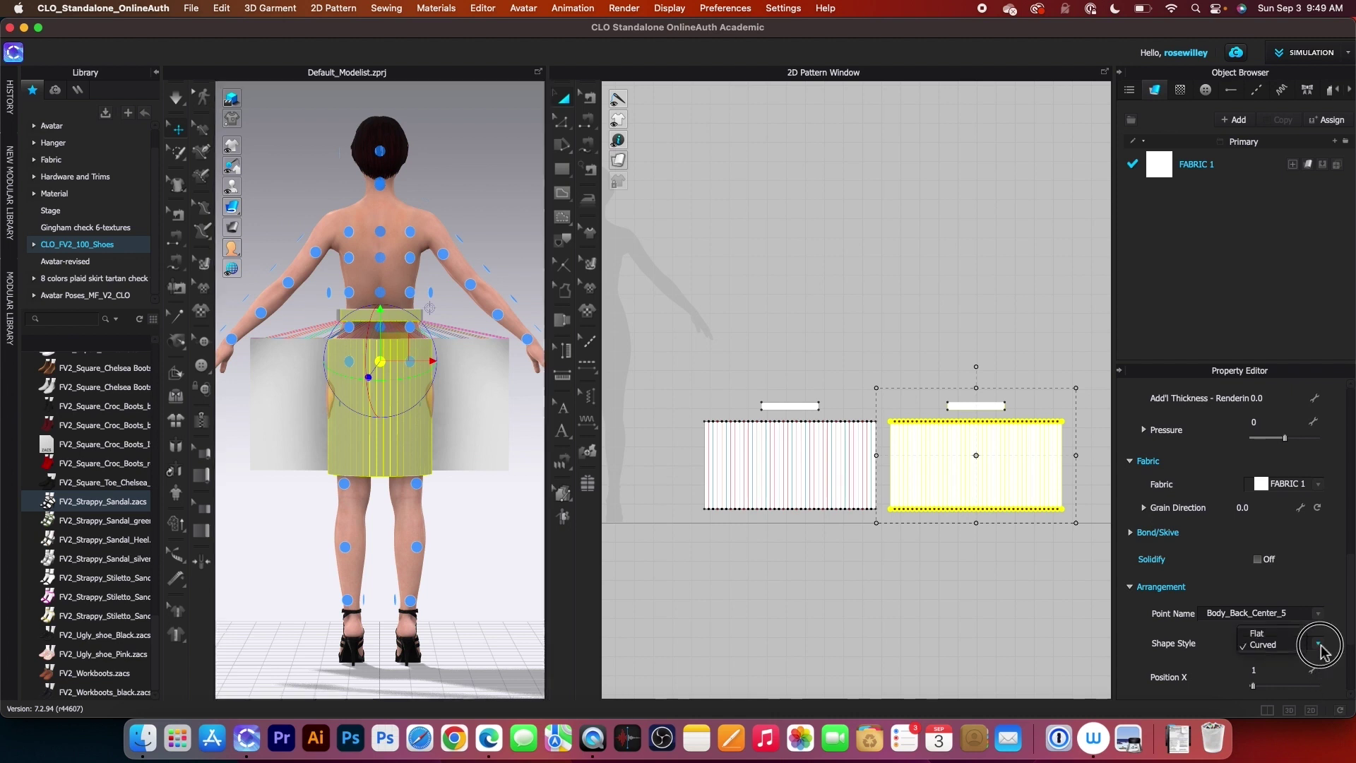
scroll(504, 529, down, 3)
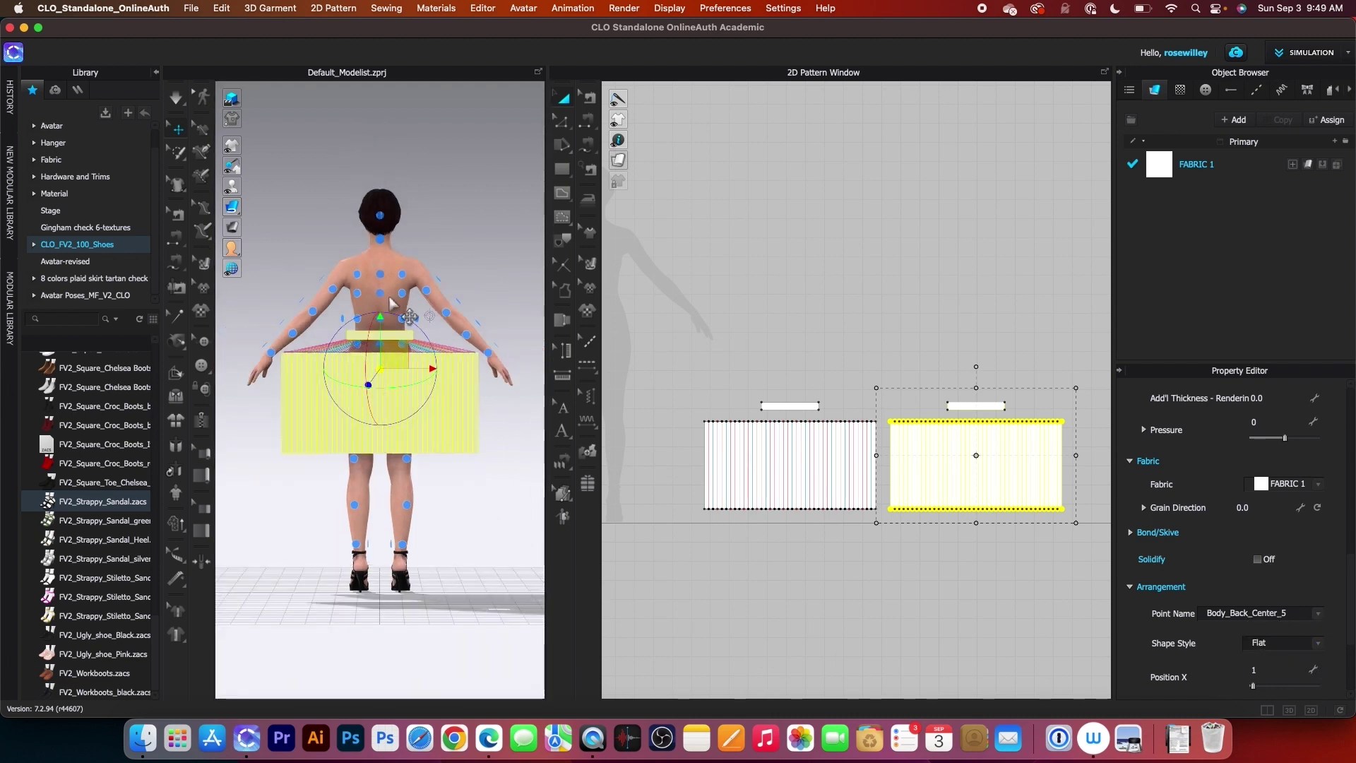
Step: Hide the arrangement points, return to the front view and select both panels
click(272, 186)
key(2)
drag(668, 308, 1074, 622)
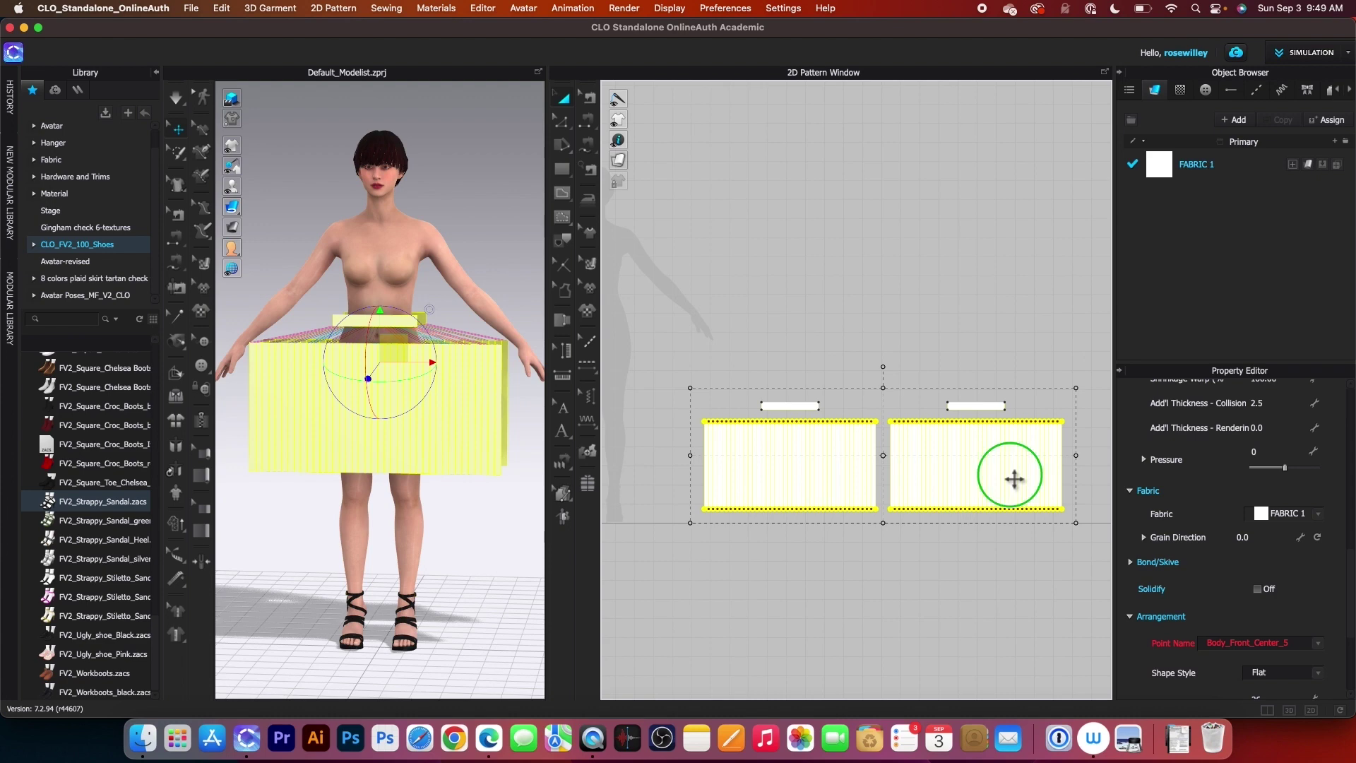
right_click(1013, 475)
click(989, 487)
scroll(989, 486, up, 2)
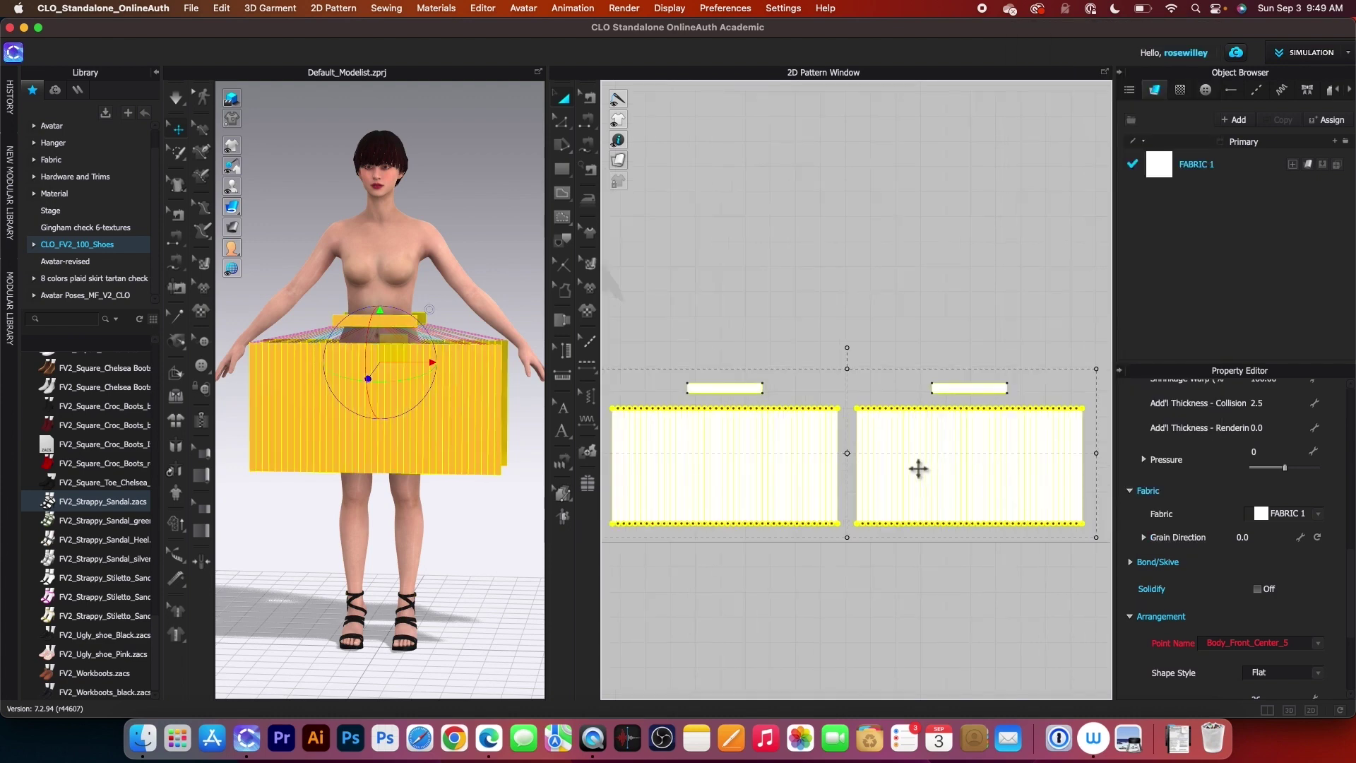
Step: Segment-sew both pairs of short waistband ends, joining the front and back strips
key(n)
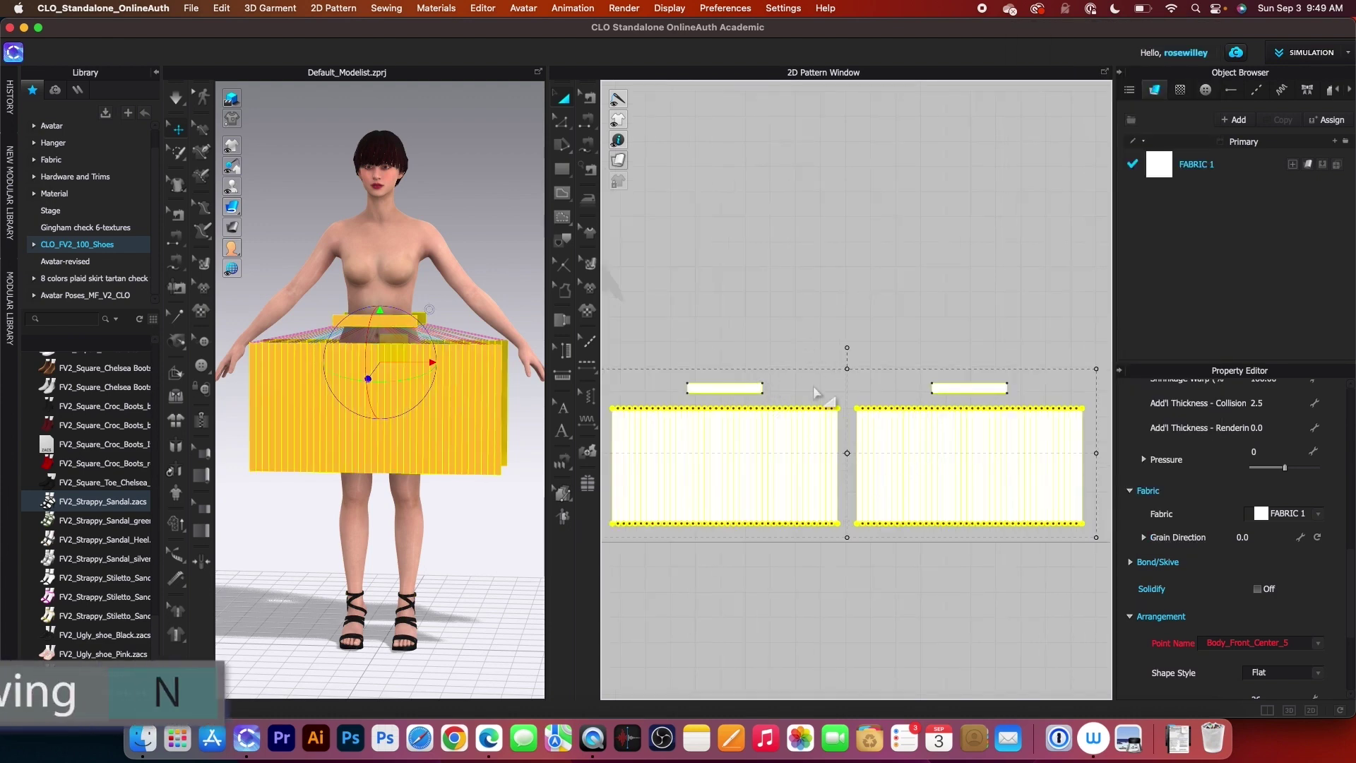
click(587, 122)
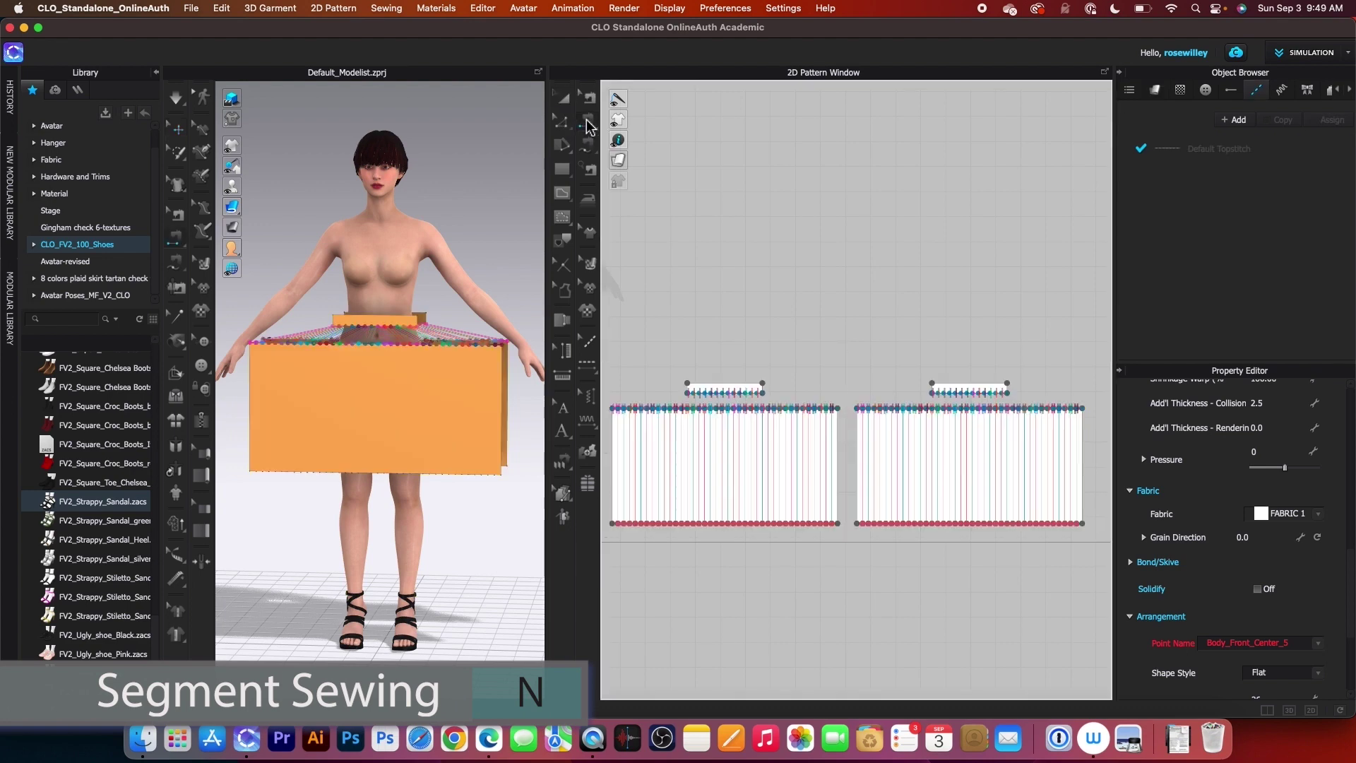
click(762, 390)
scroll(761, 389, up, 2)
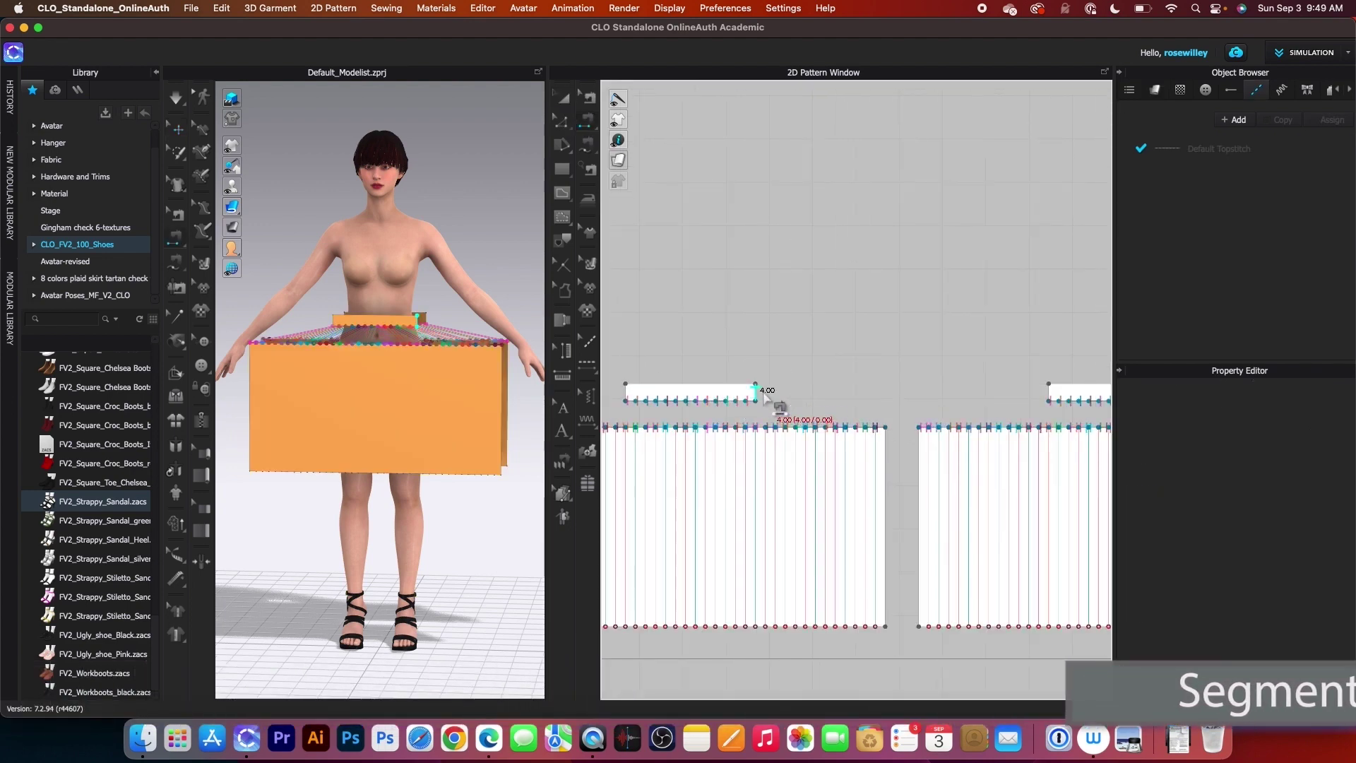
click(1051, 400)
scroll(944, 358, down, 2)
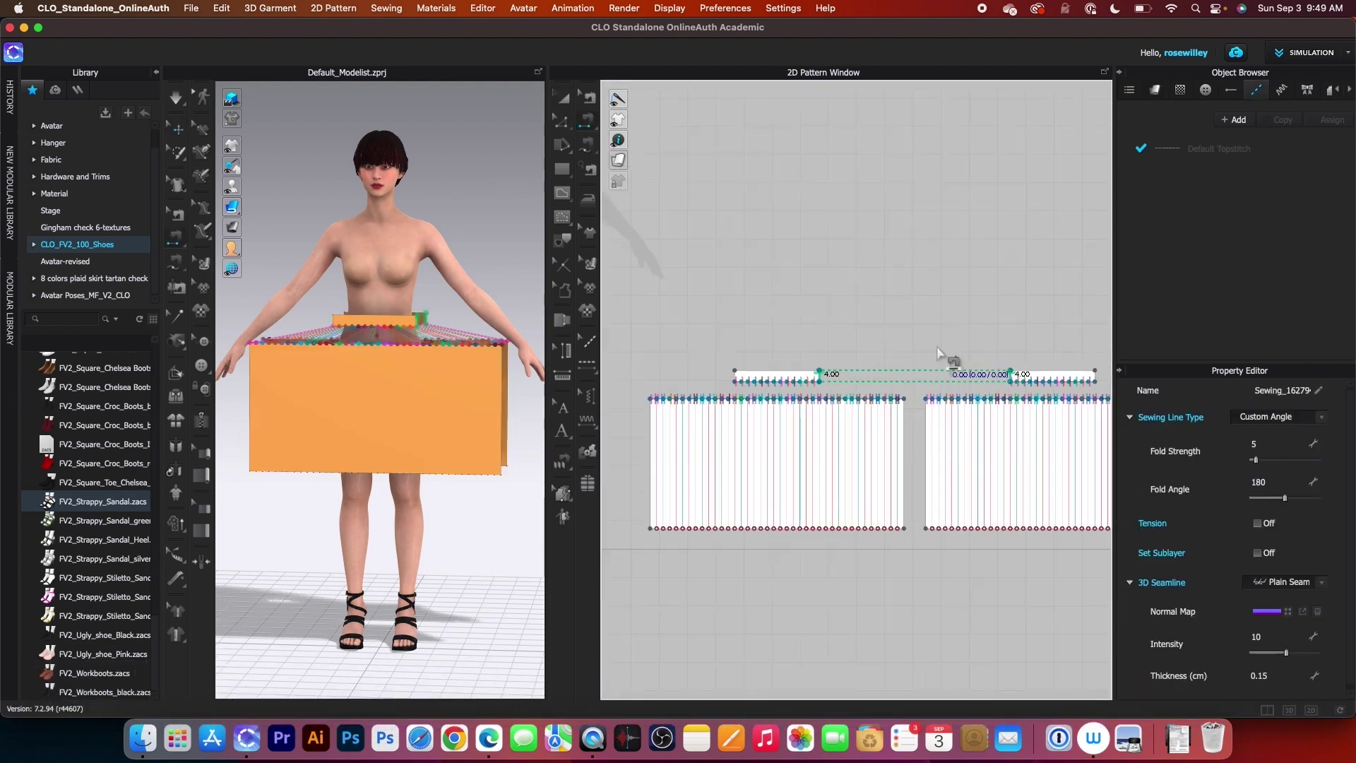
click(735, 378)
scroll(735, 378, down, 2)
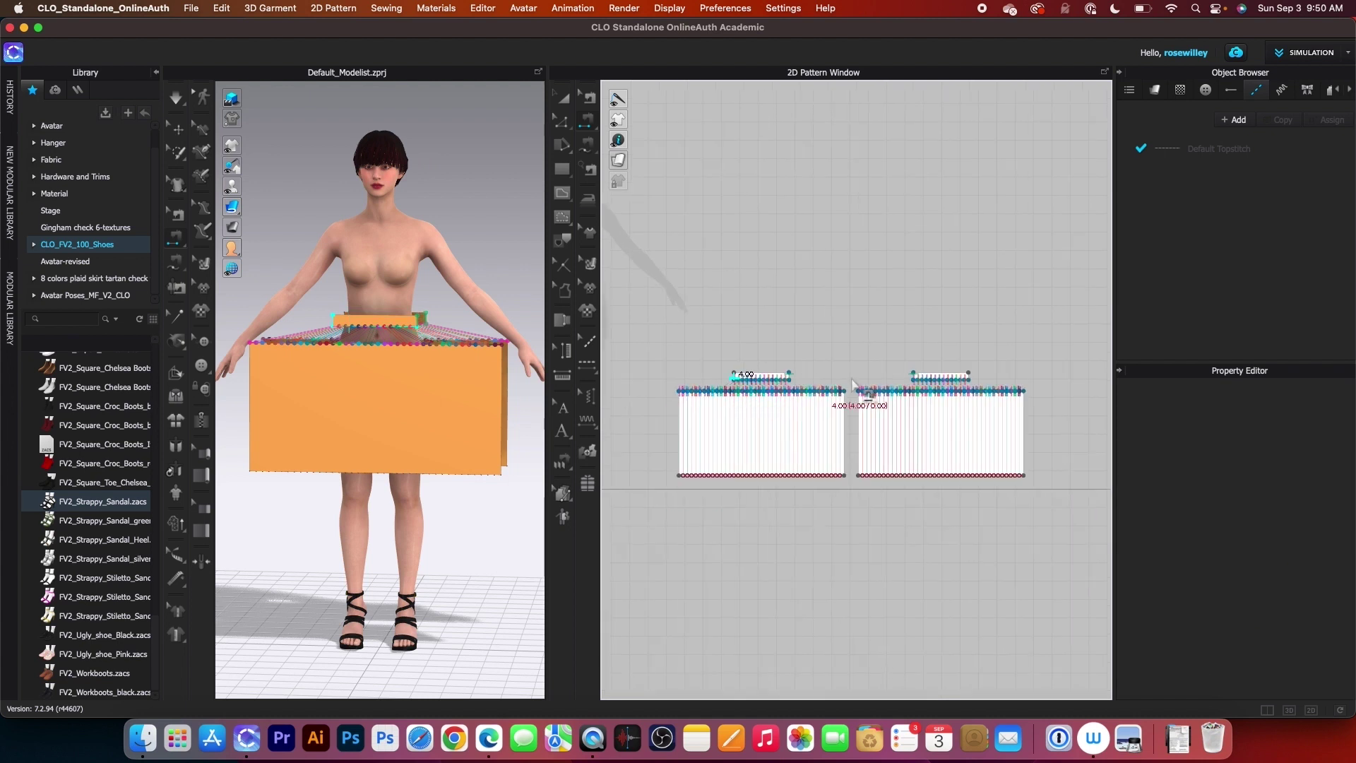
click(974, 381)
scroll(836, 342, down, 2)
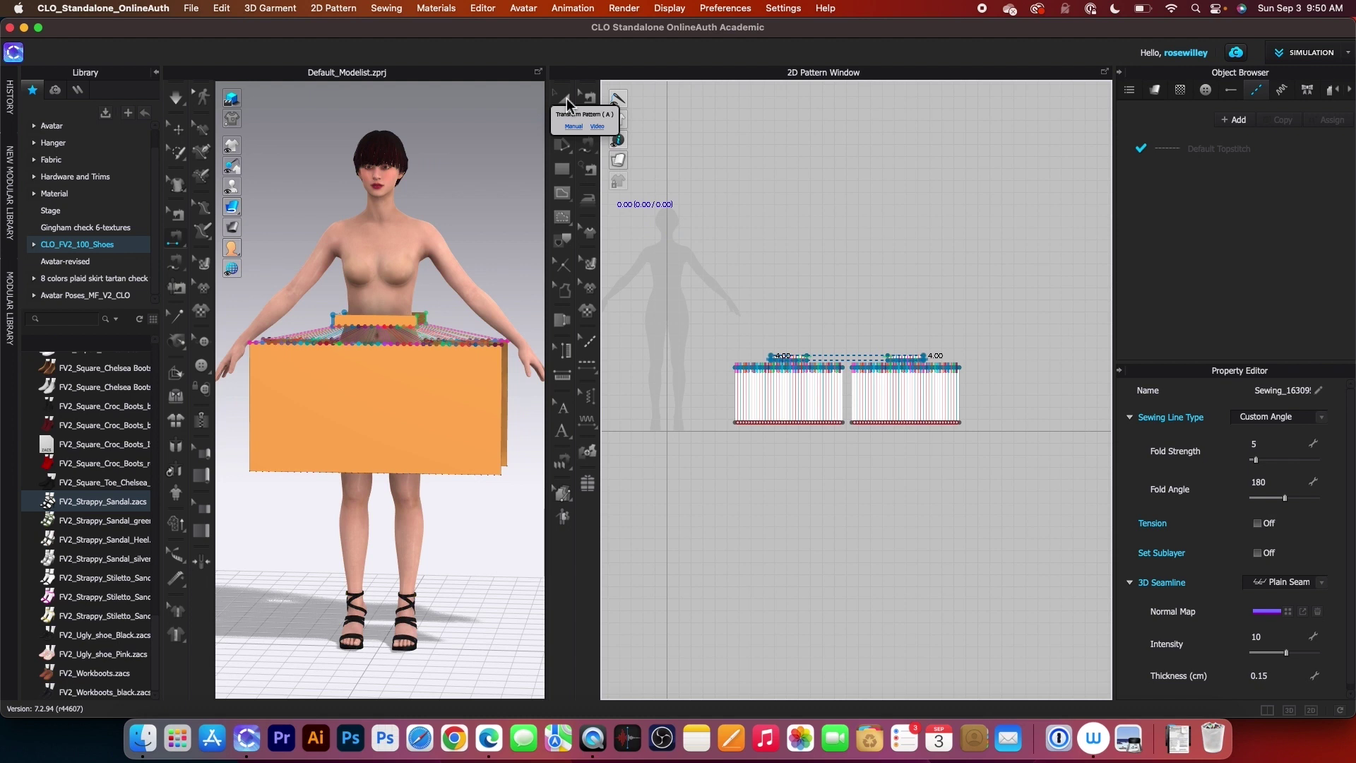
click(565, 99)
scroll(216, 283, up, 1)
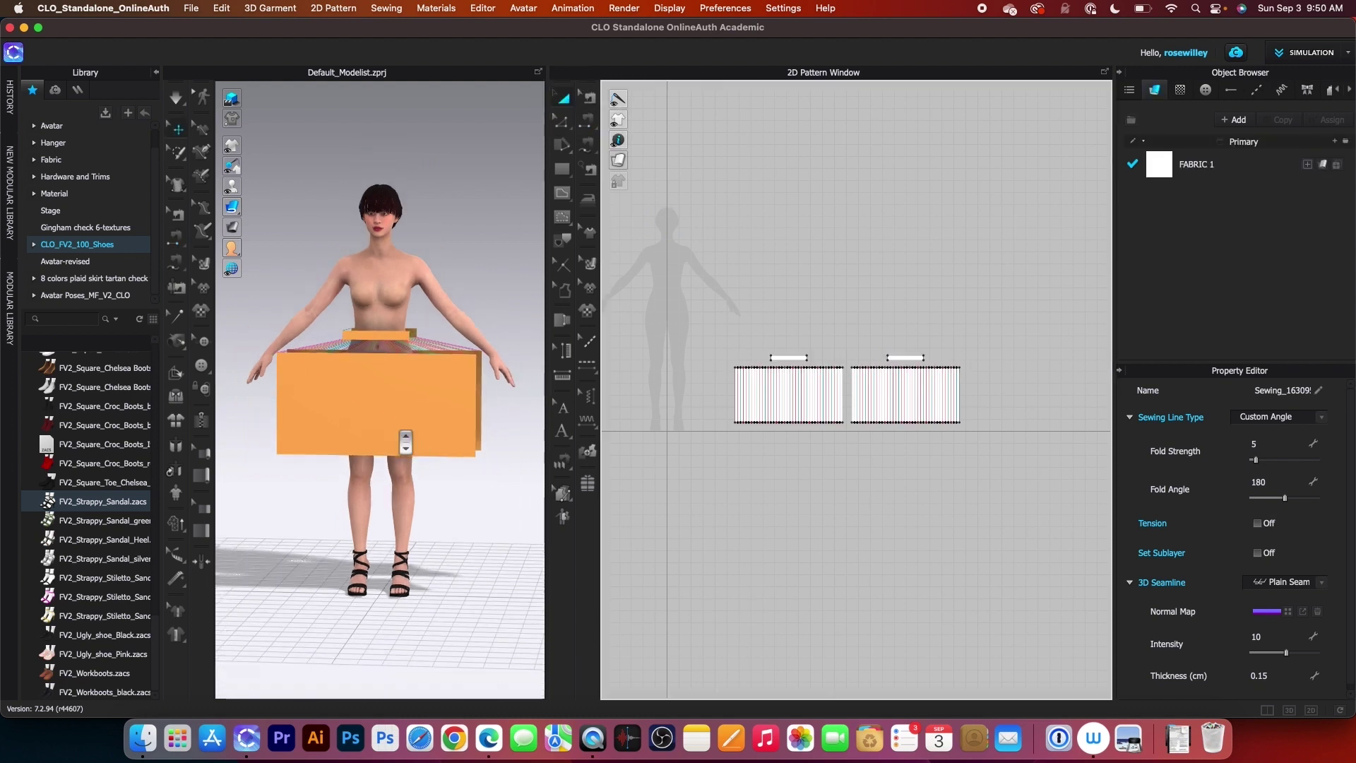
Step: Lift both skirt panels to the avatar's waist and simulate briefly so they drape
click(177, 99)
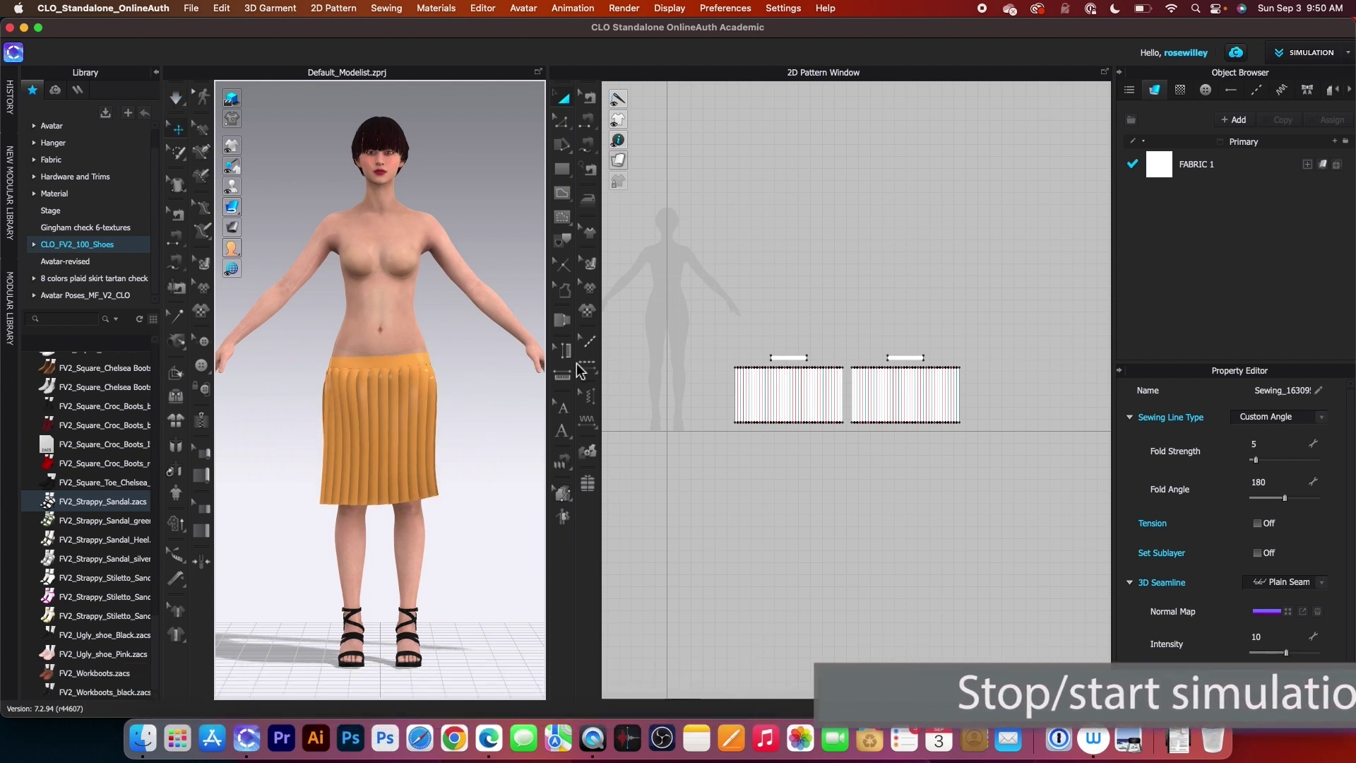
drag(714, 324, 975, 442)
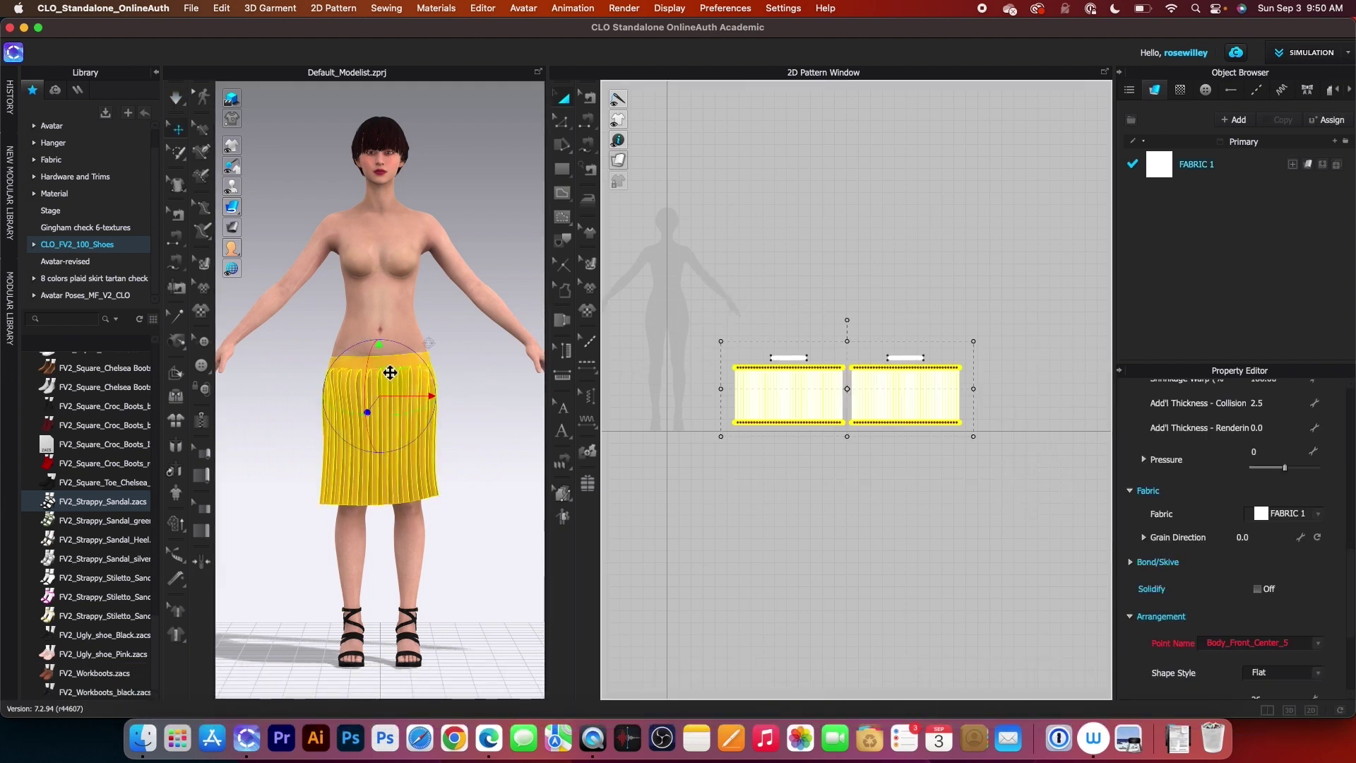
drag(398, 384, 397, 340)
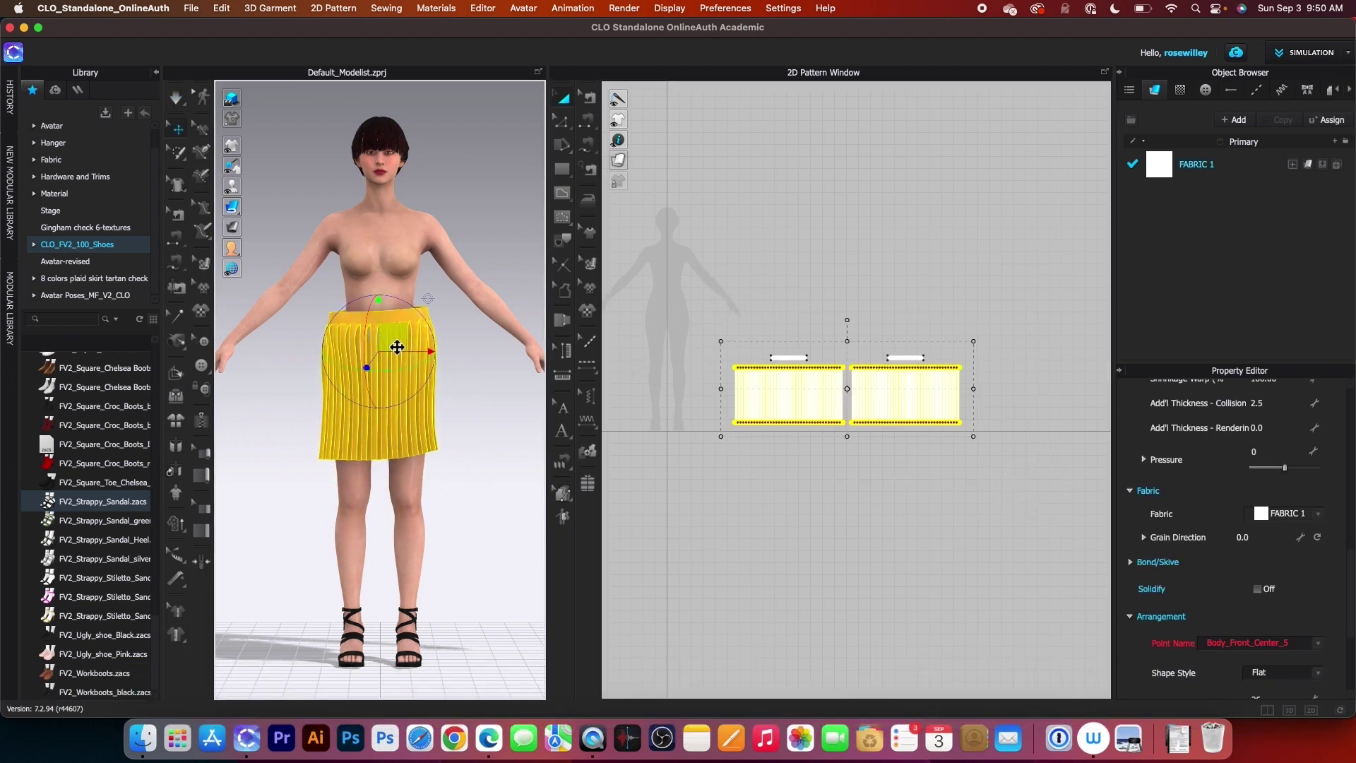
click(178, 99)
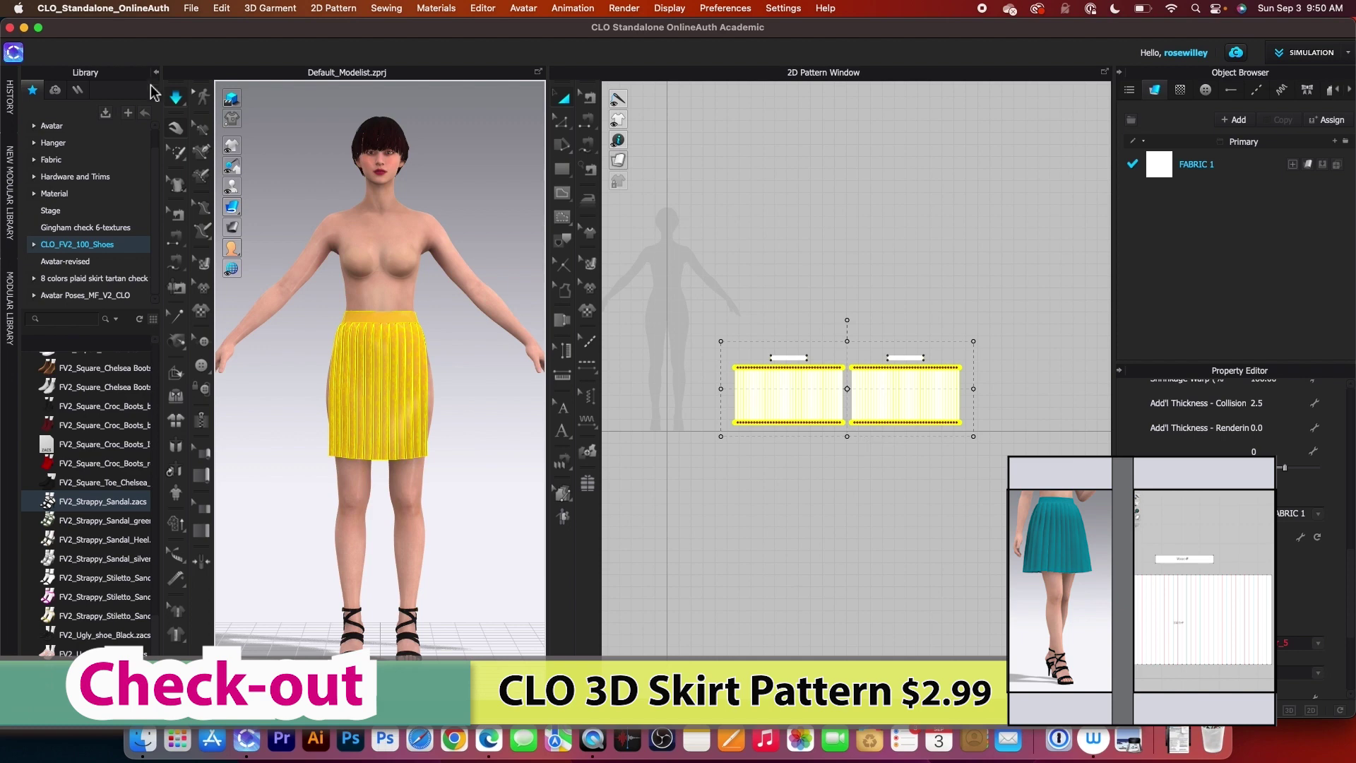
click(176, 104)
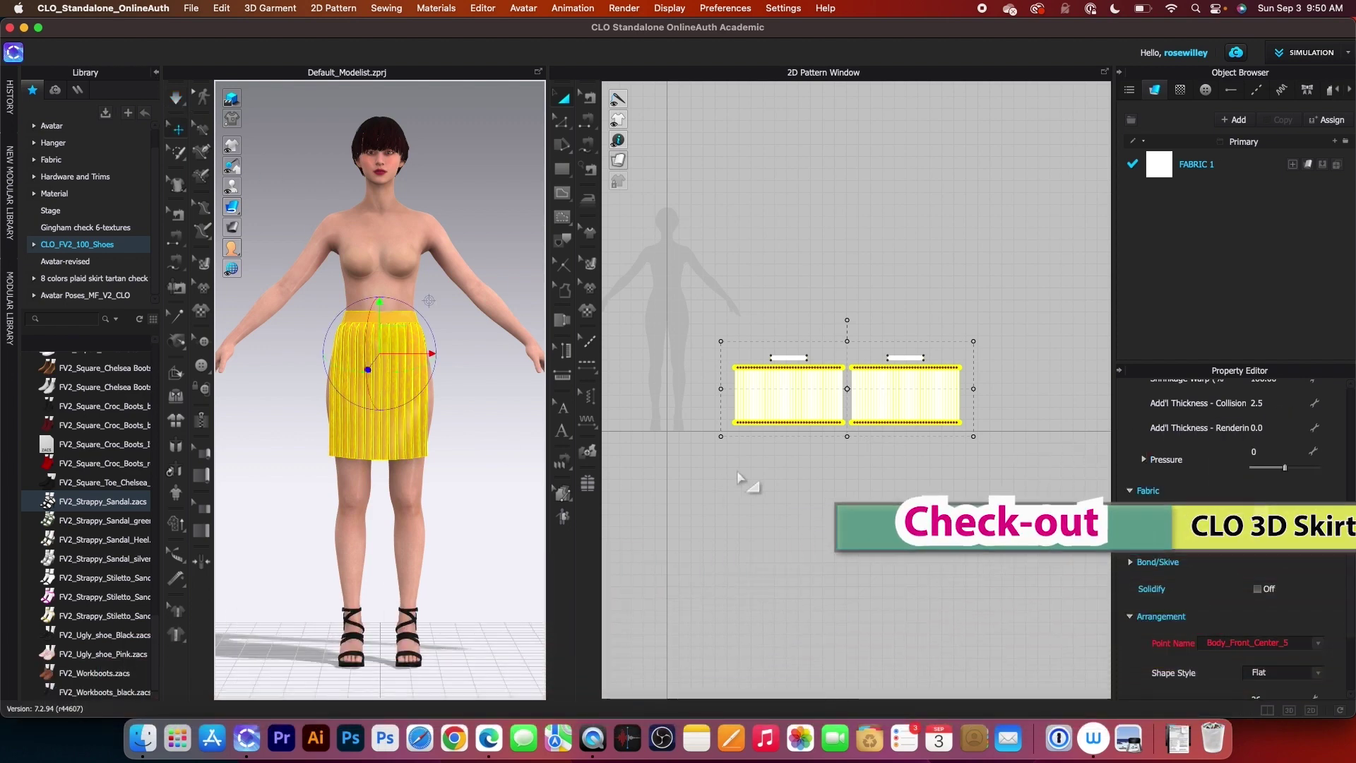
scroll(749, 473, up, 3)
scroll(1014, 233, up, 3)
Step: Sew both 46 cm side edges of the front panel to the back panel
click(589, 125)
click(907, 491)
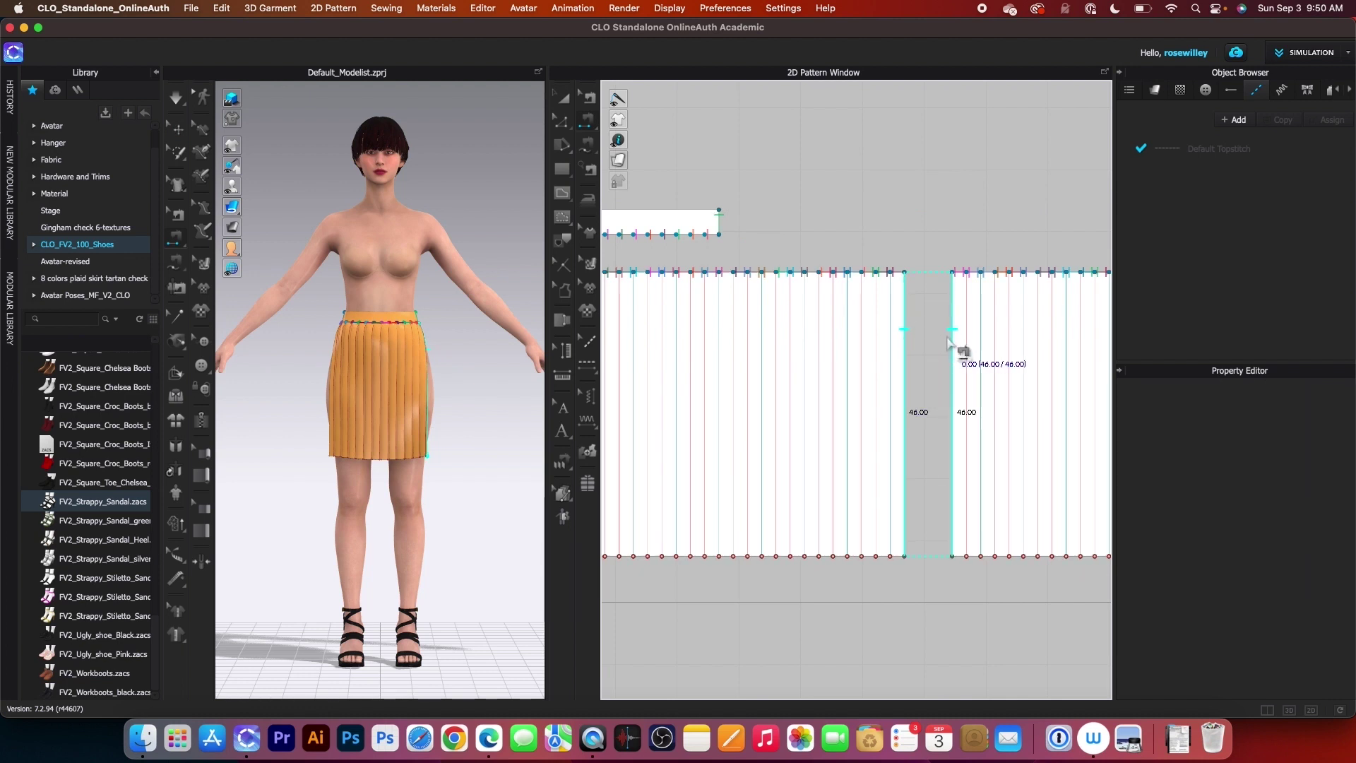
click(948, 342)
scroll(955, 349, down, 3)
right_drag(935, 533, 828, 502)
click(627, 338)
click(1027, 344)
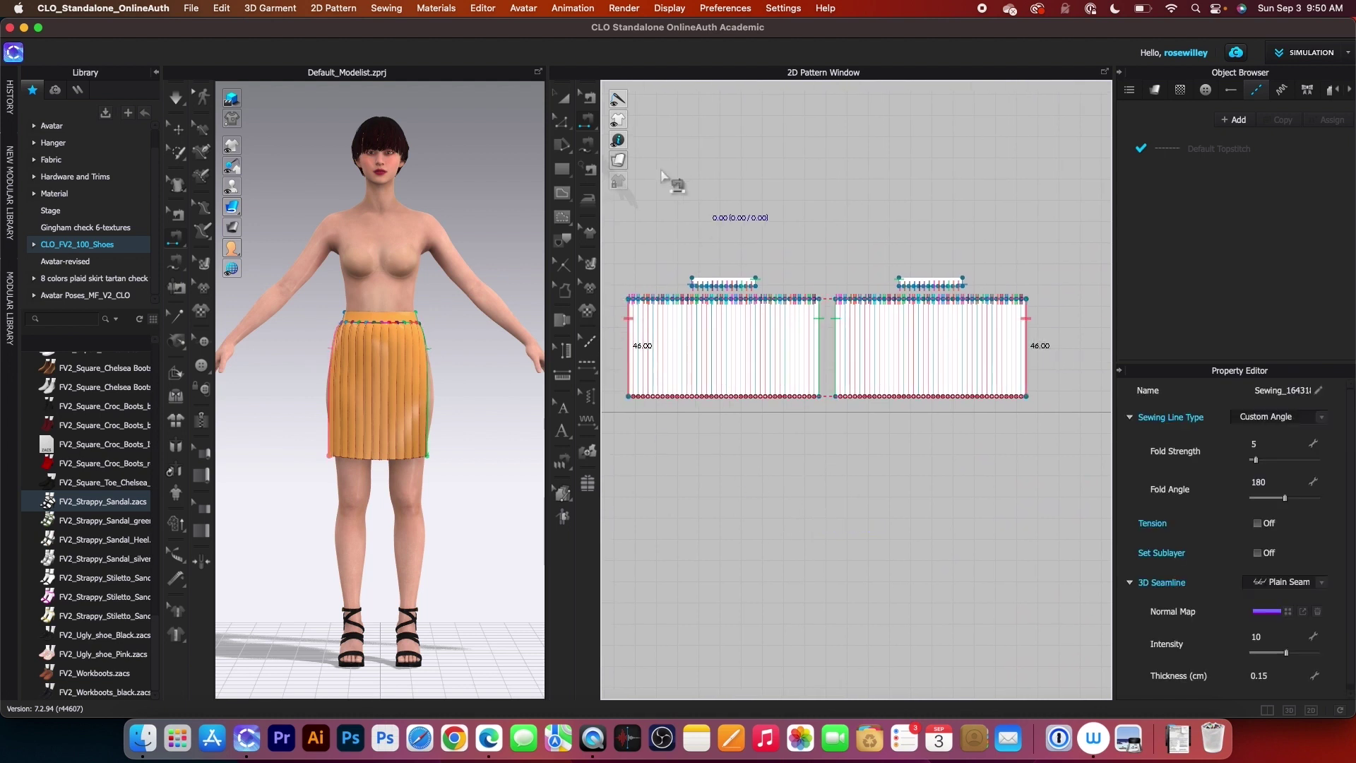
click(176, 99)
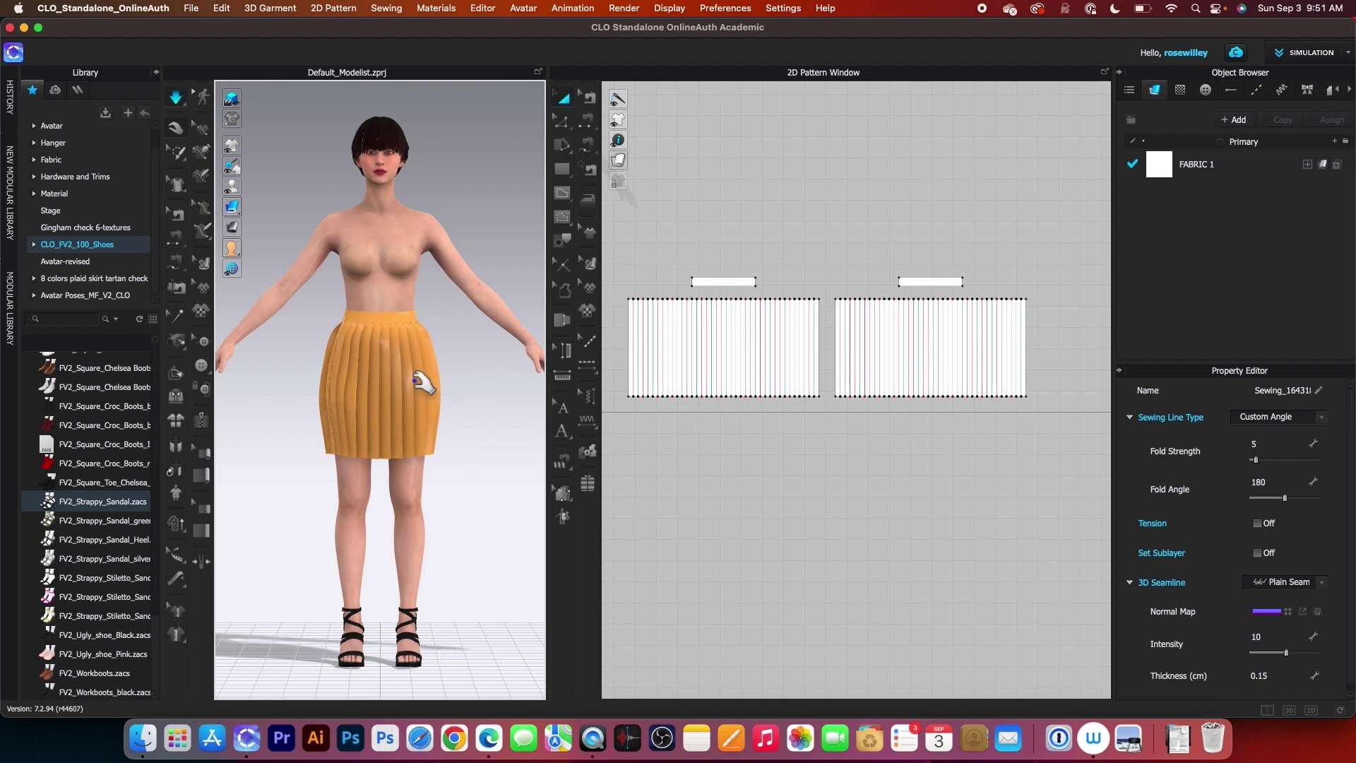
click(585, 122)
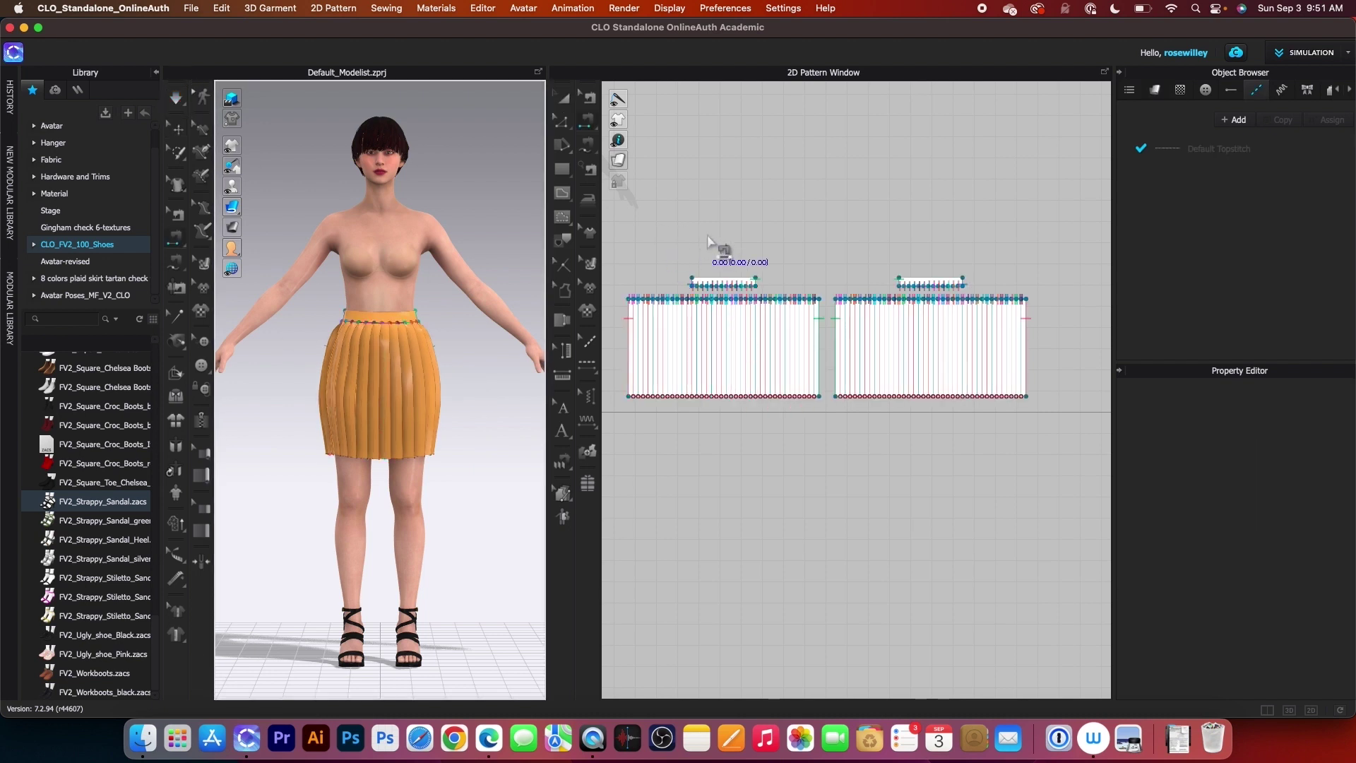
scroll(710, 244, down, 1)
click(564, 101)
Step: Unstrengthen both selected skirt panels
drag(675, 212, 998, 452)
right_click(927, 348)
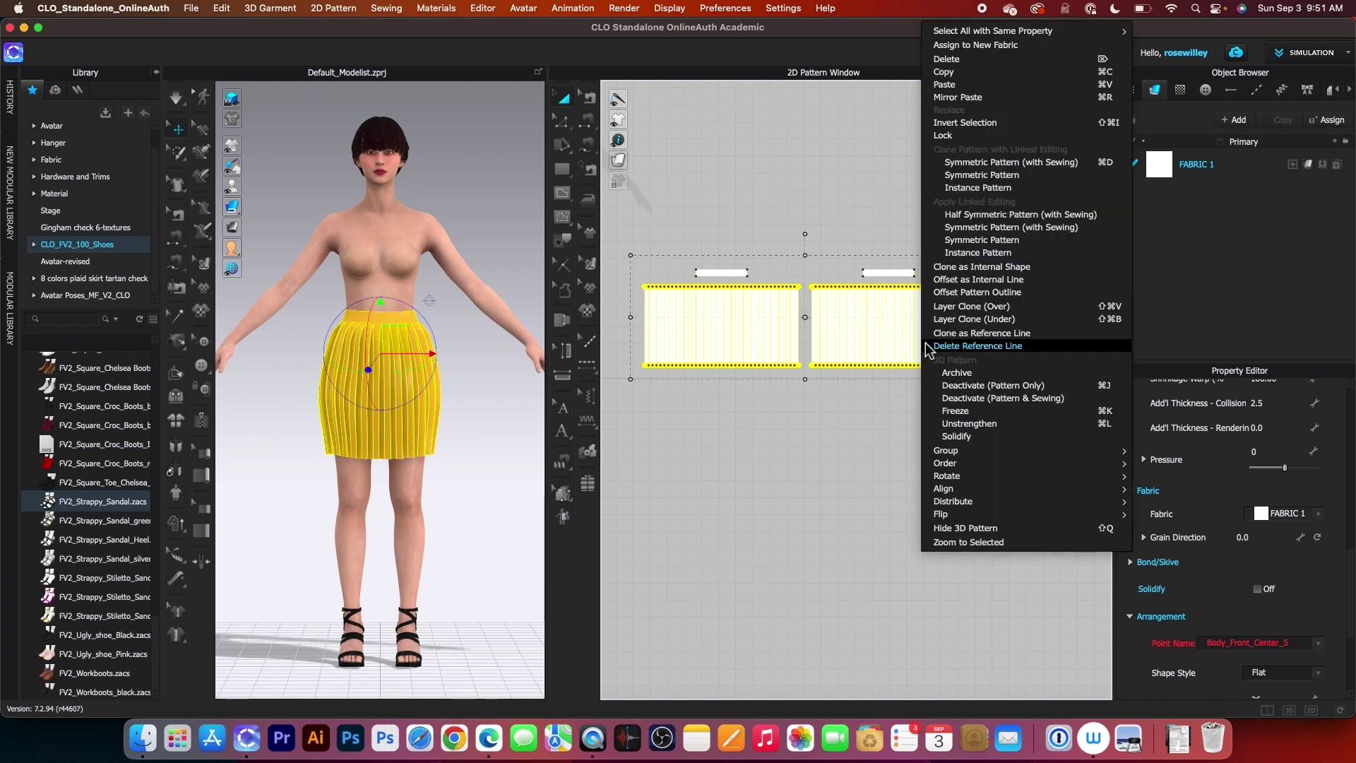
click(1001, 423)
Step: Simulate the skirt into knife pleats and orbit around the avatar to check the drape
click(176, 97)
key(space)
scroll(463, 468, up, 3)
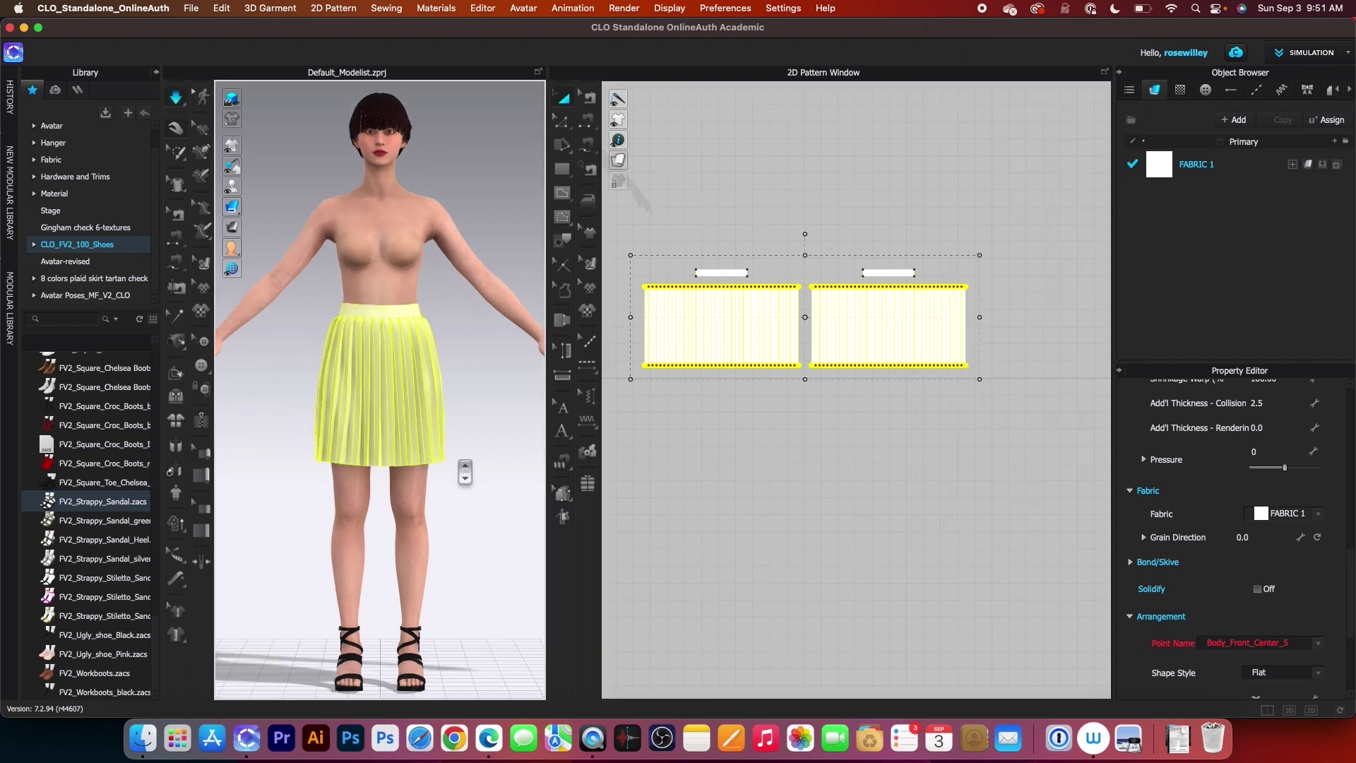
right_drag(494, 485, 441, 503)
click(441, 503)
right_drag(273, 515, 303, 509)
scroll(461, 436, up, 2)
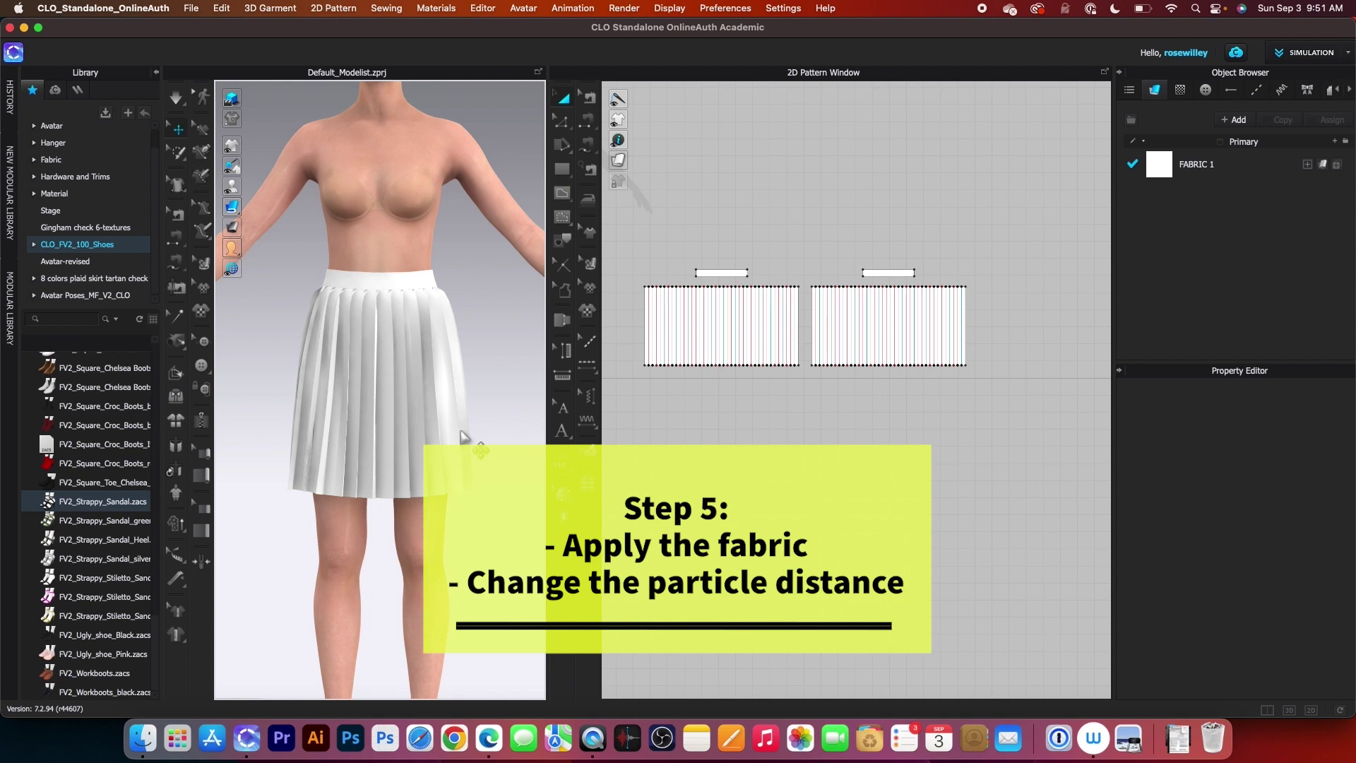
Step: Search the Fabric library for 'wool' and apply Wool_Melton.zfab to FABRIC 1
scroll(707, 233, up, 2)
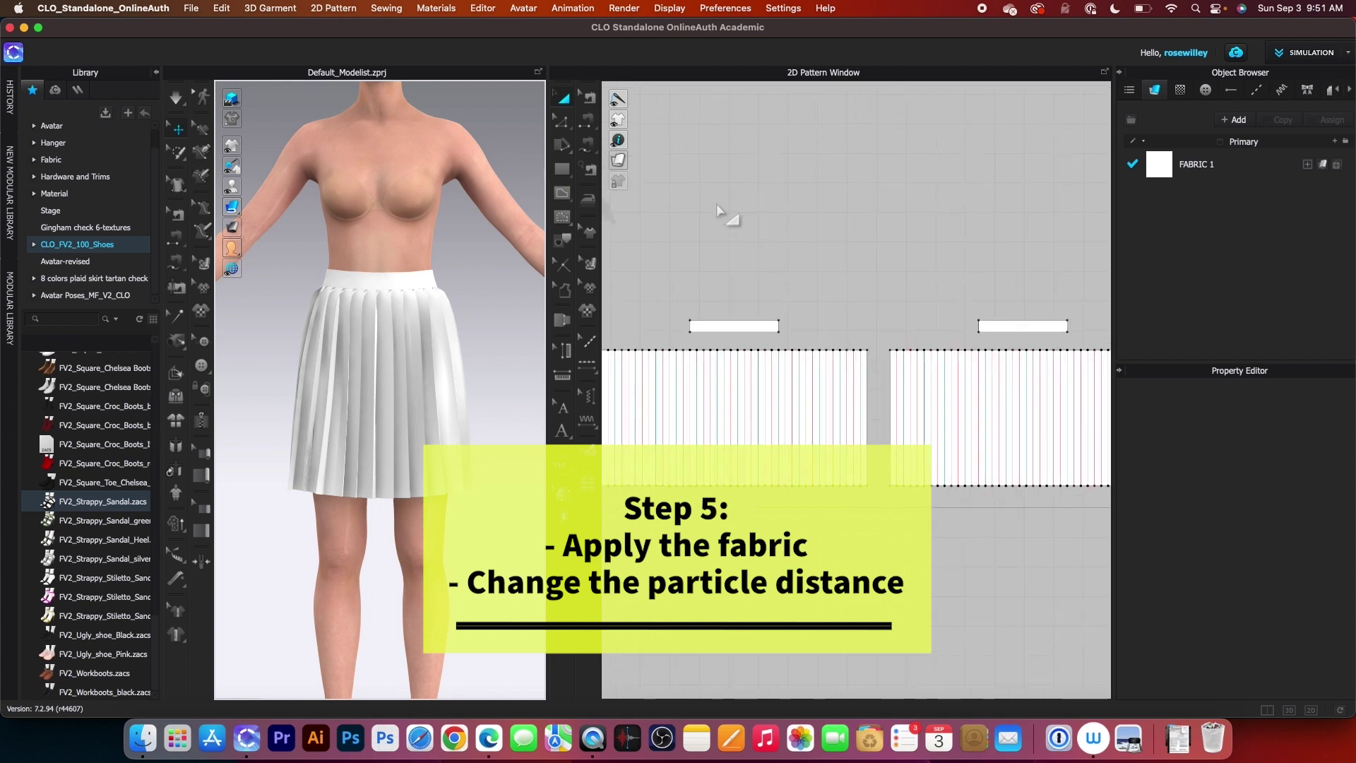
scroll(728, 212, down, 1)
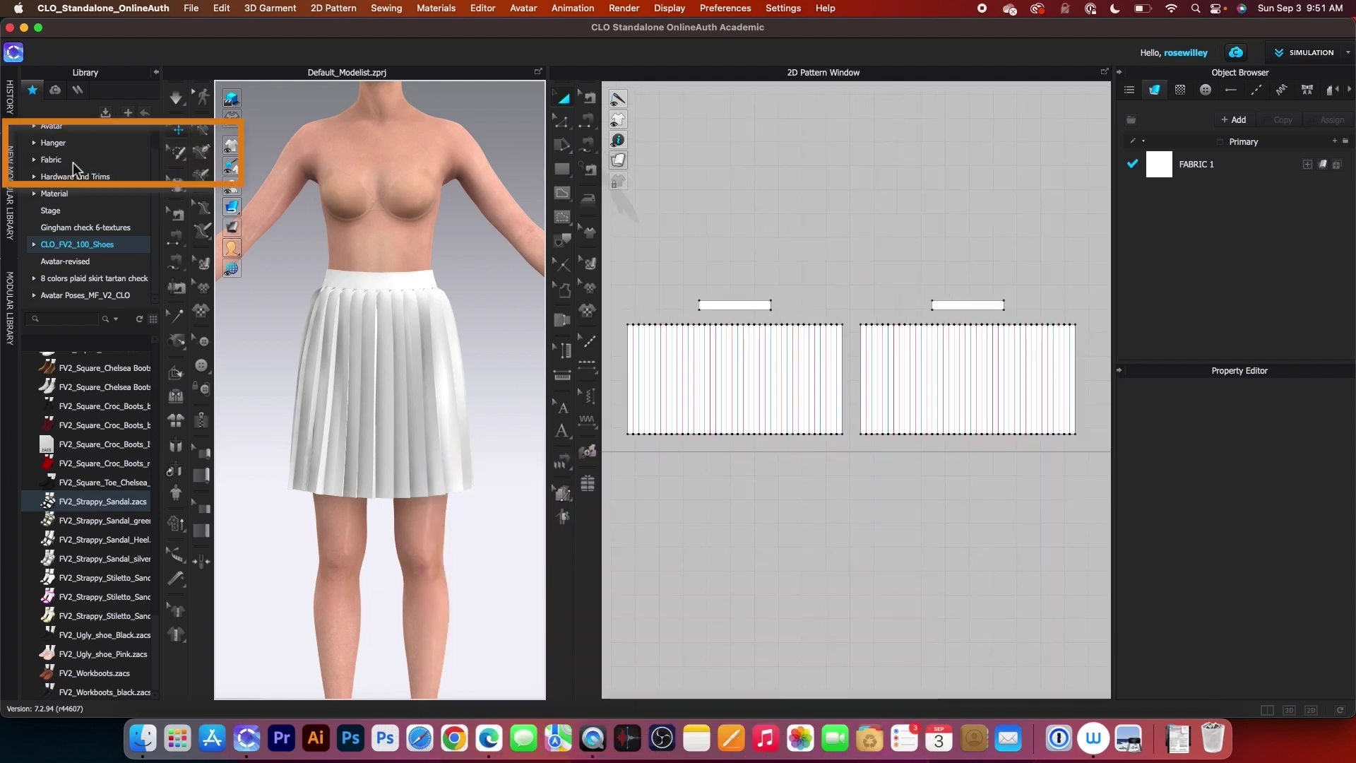
click(72, 161)
click(65, 319)
text(wool)
key(Return)
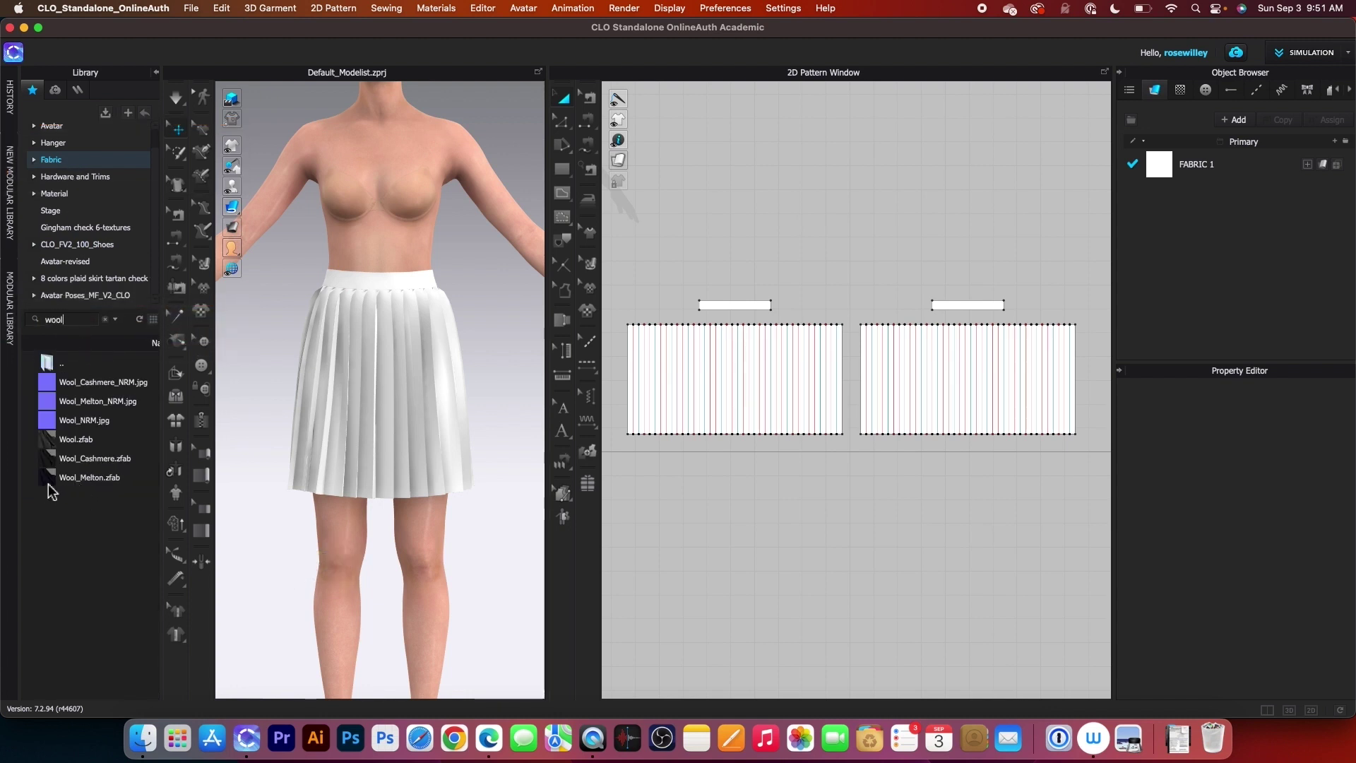
drag(94, 480, 1193, 164)
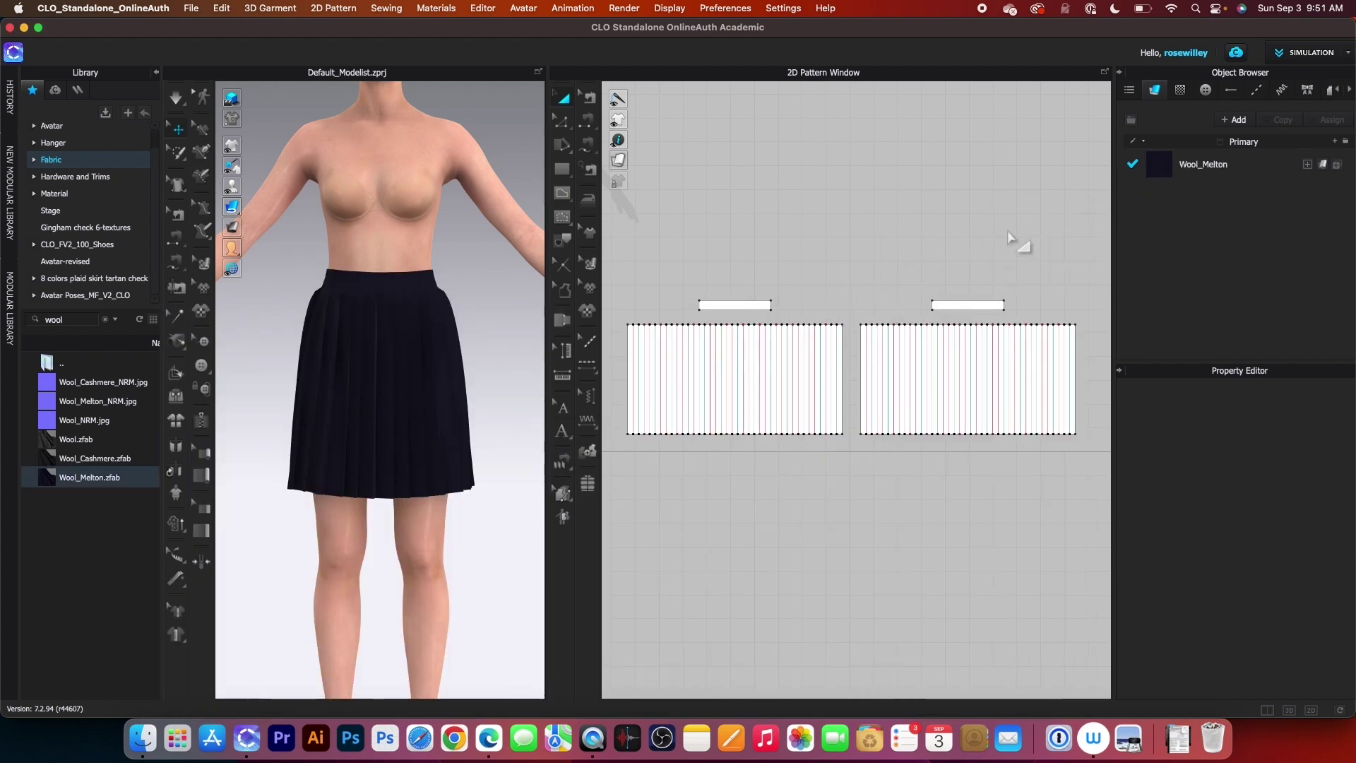
click(1261, 167)
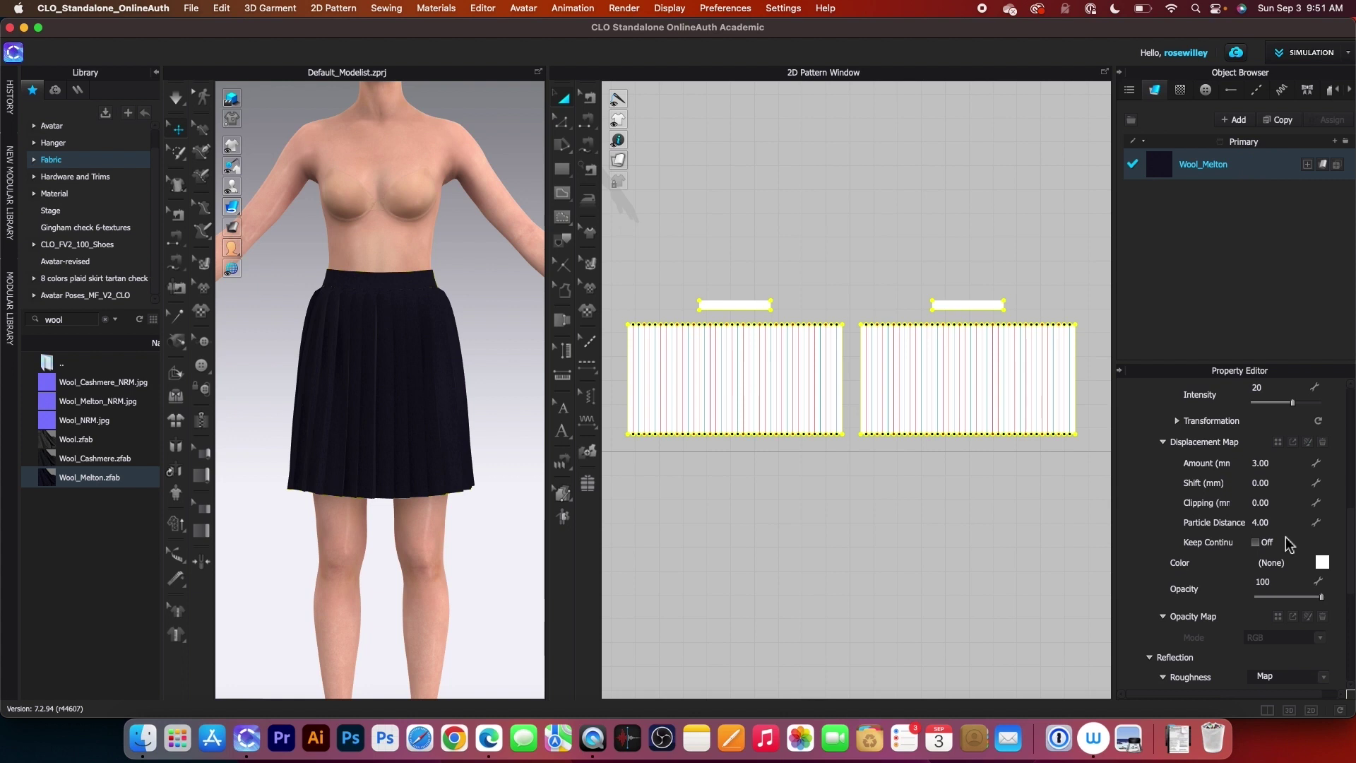
Step: Turn on Texture Desaturation for Wool_Melton and set its colour to teal 3F9BBA
scroll(1288, 544, up, 10)
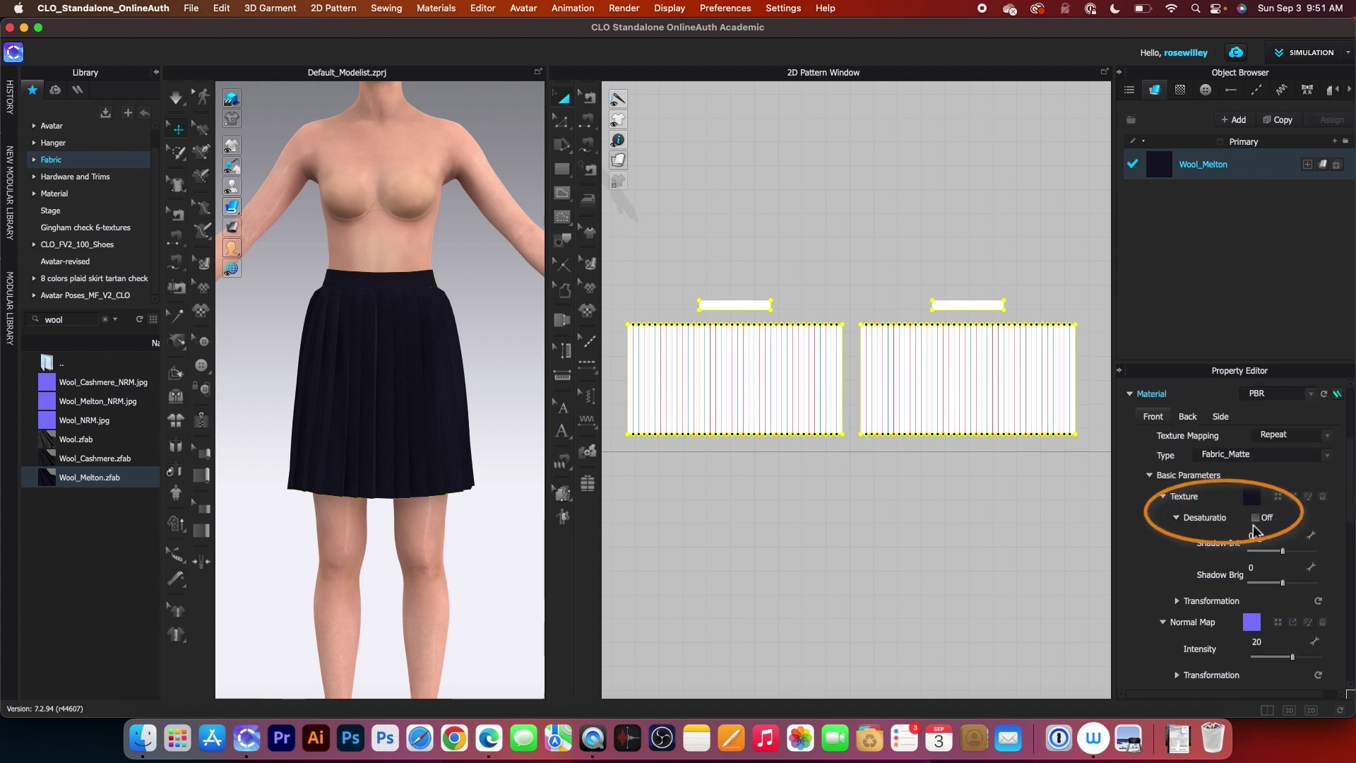
click(1257, 519)
scroll(1229, 537, down, 6)
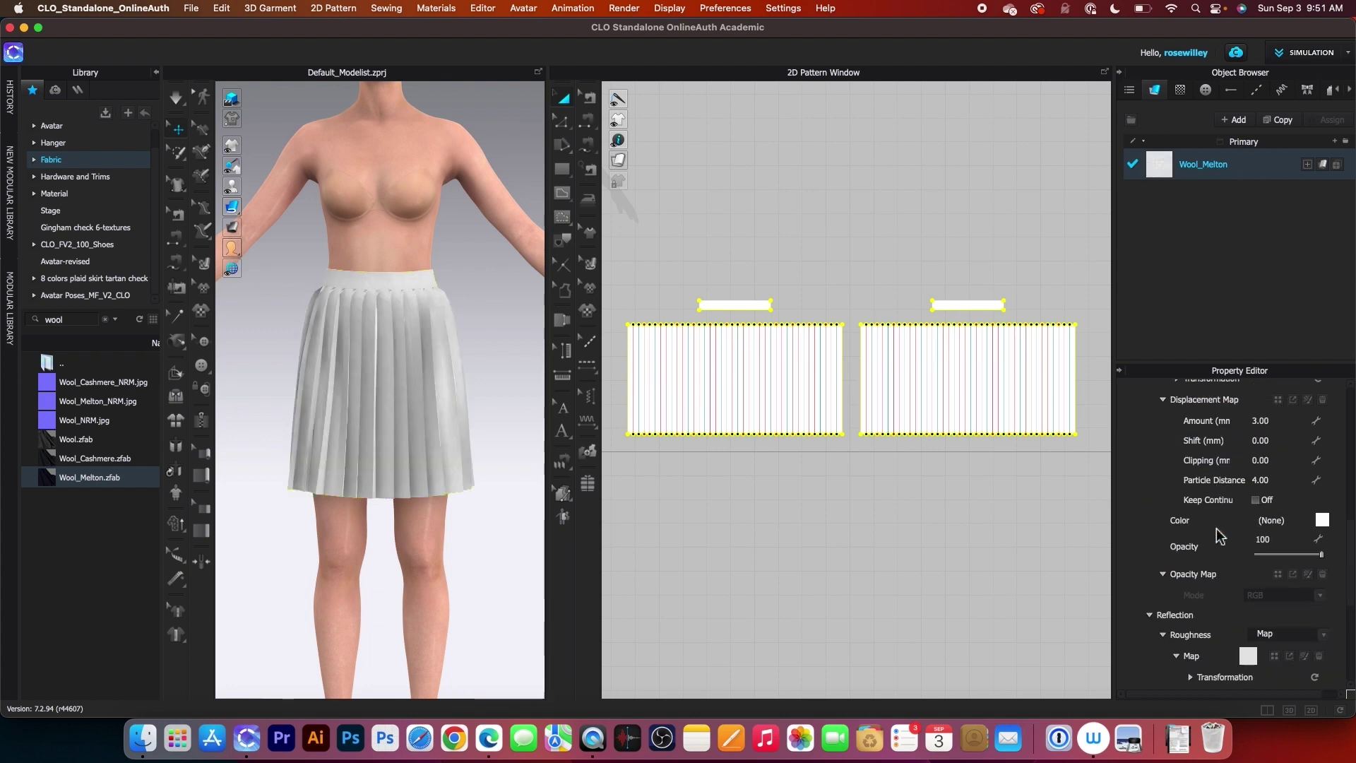
scroll(1220, 536, up, 2)
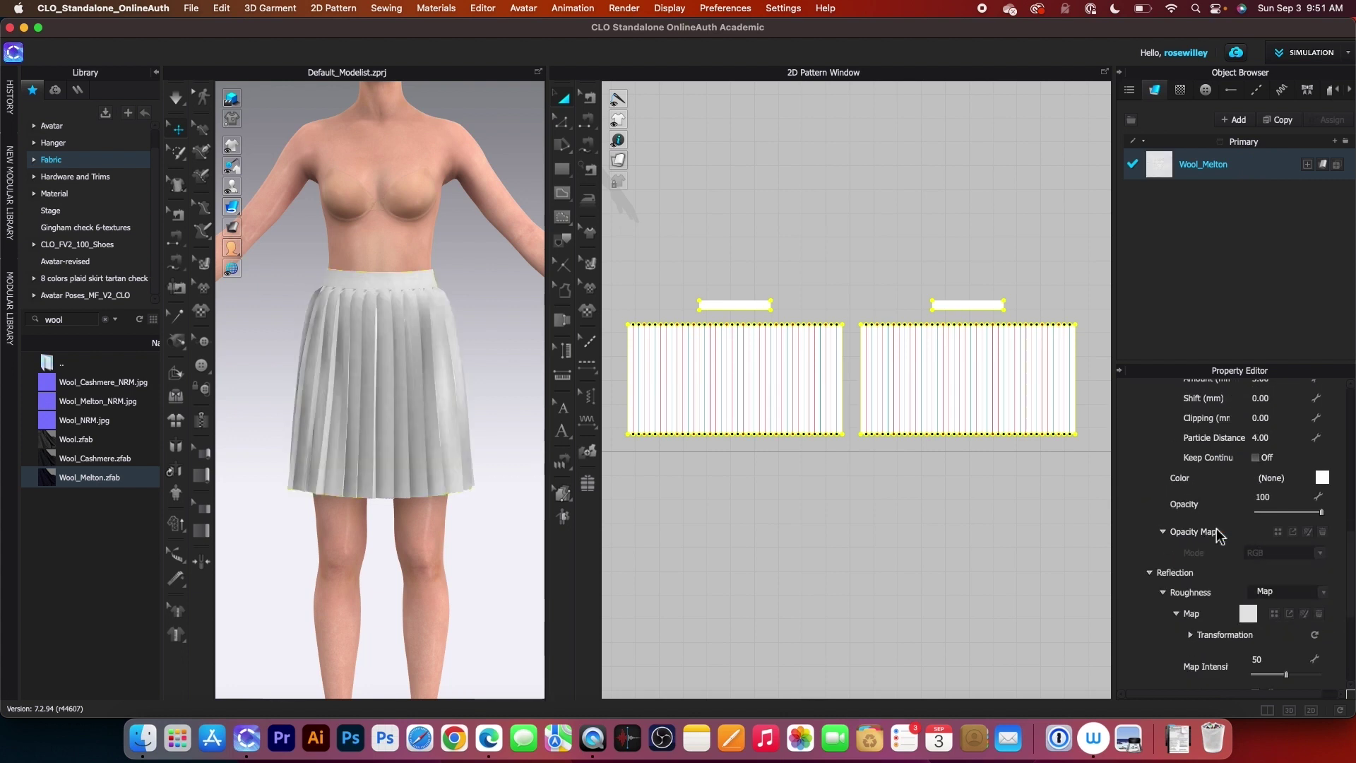
click(1326, 481)
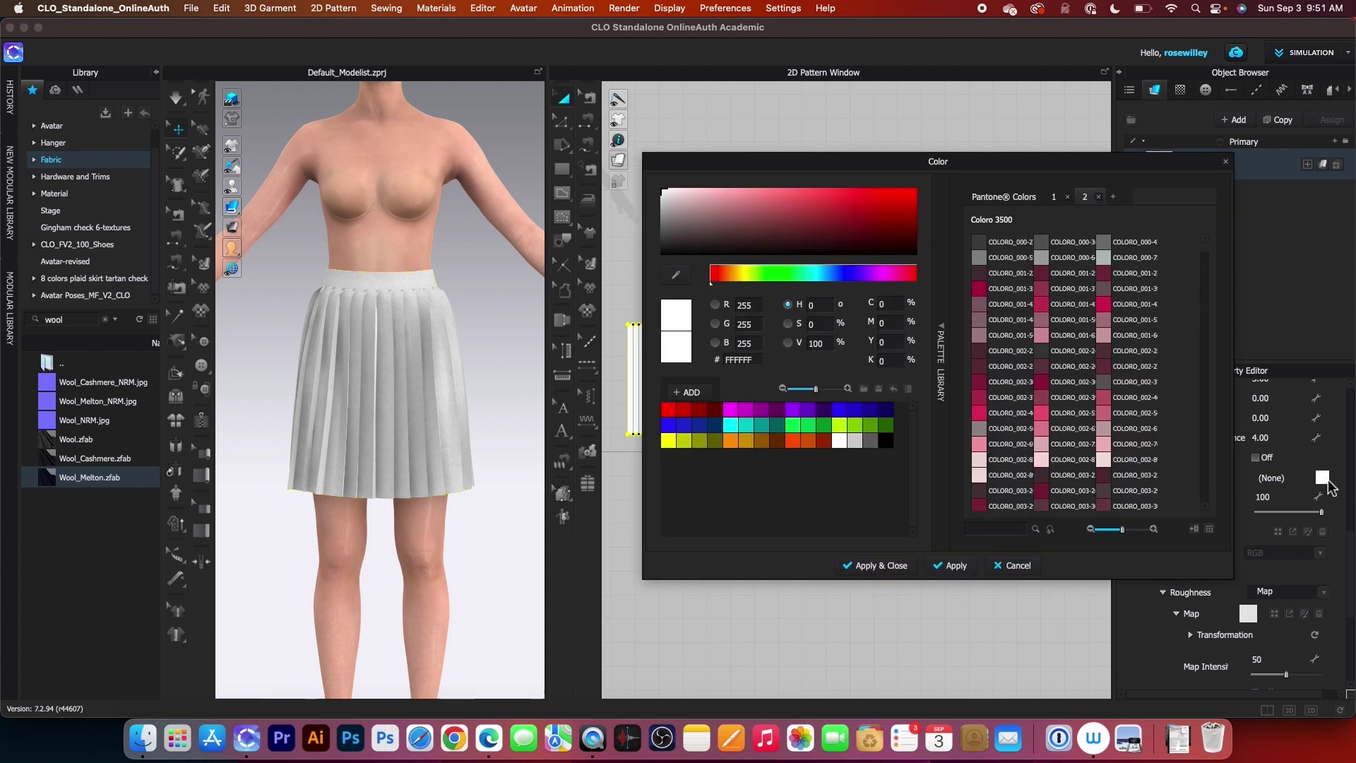
click(823, 278)
mouse_move(839, 225)
mouse_down()
mouse_move(802, 199)
mouse_move(830, 206)
mouse_up()
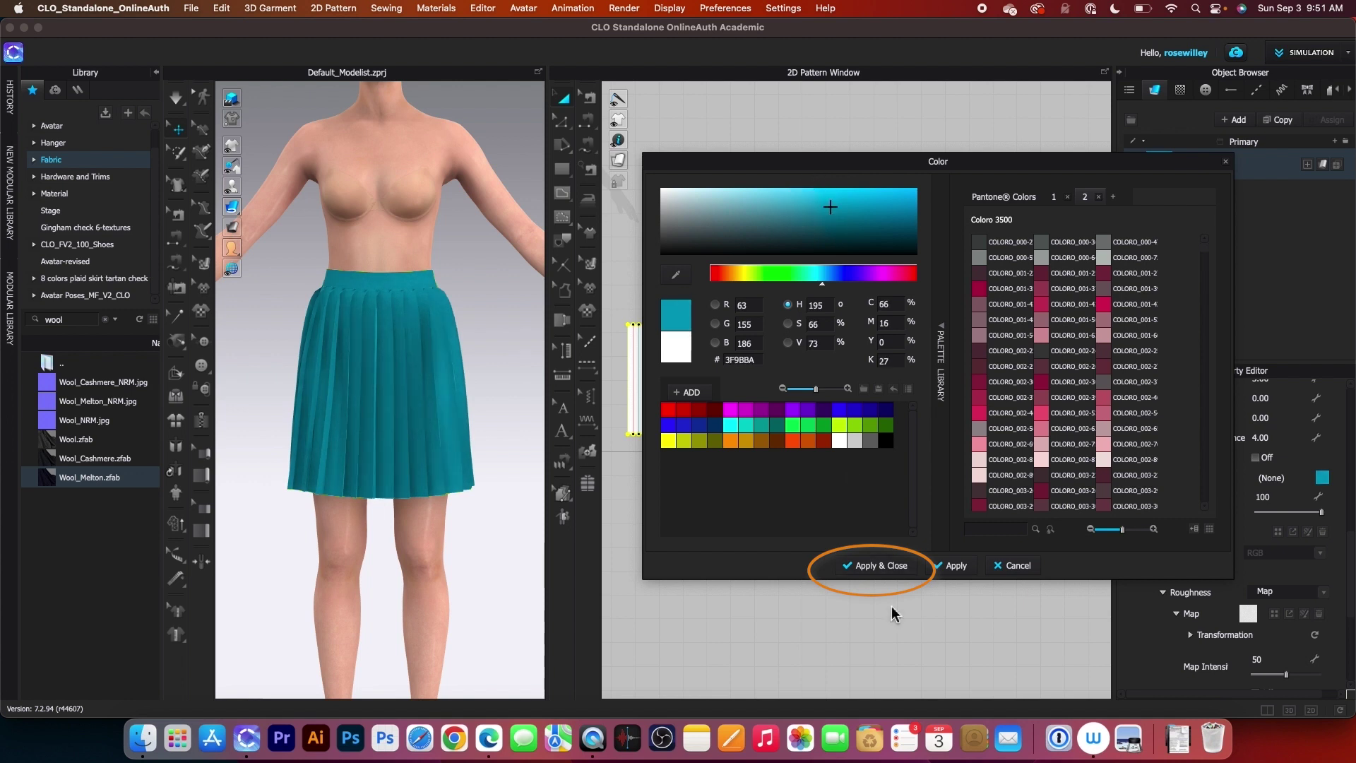
click(881, 570)
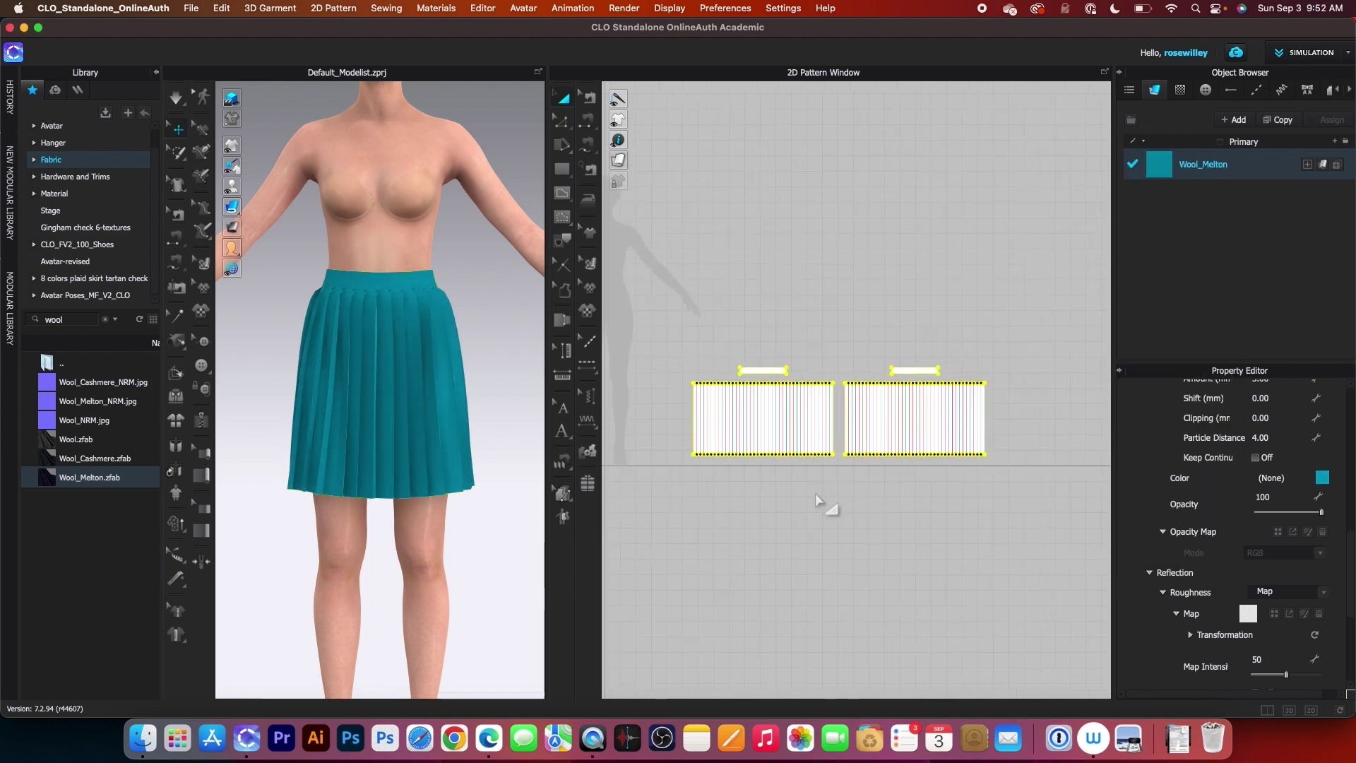
Step: Set Particle Distance to 10 on both skirt panels and re-simulate the drape
drag(653, 321, 1031, 537)
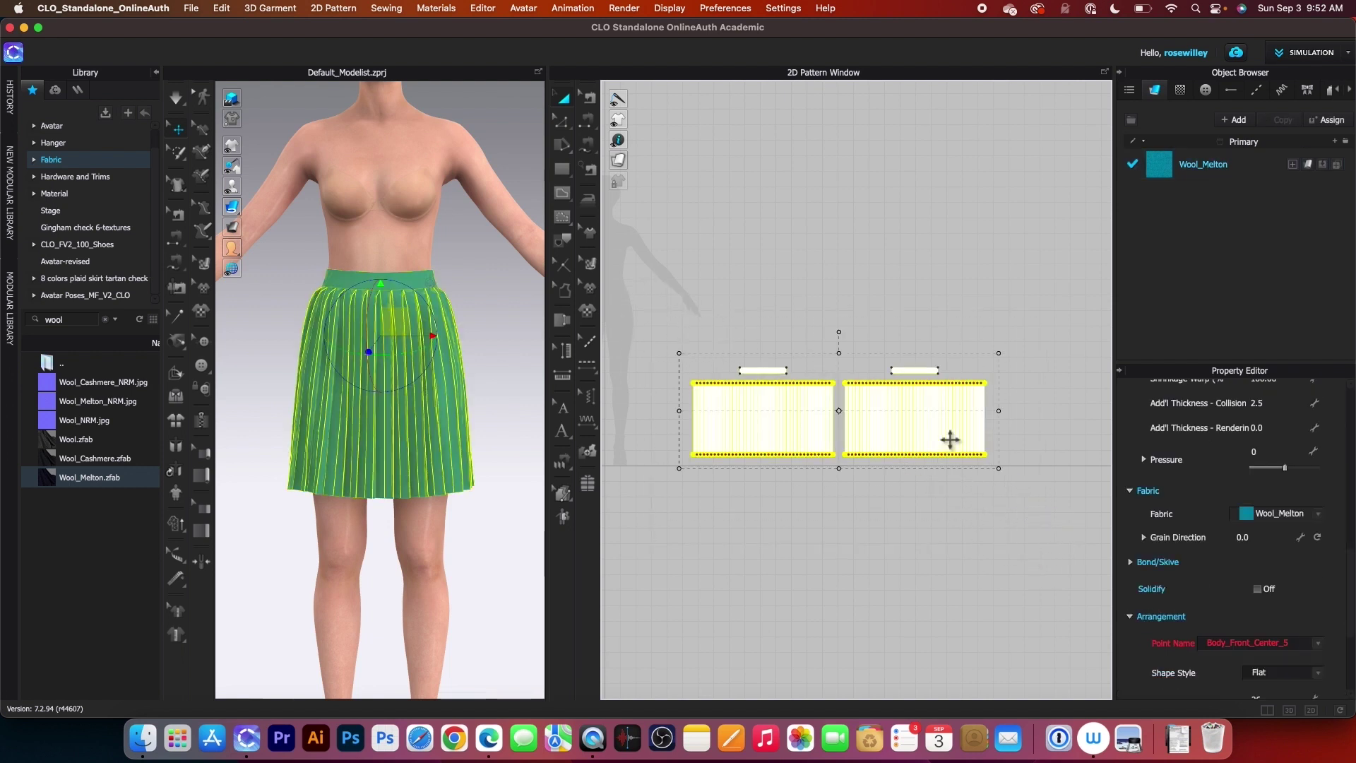
scroll(1256, 580, down, 3)
scroll(1258, 565, down, 5)
scroll(1205, 563, up, 4)
click(1284, 601)
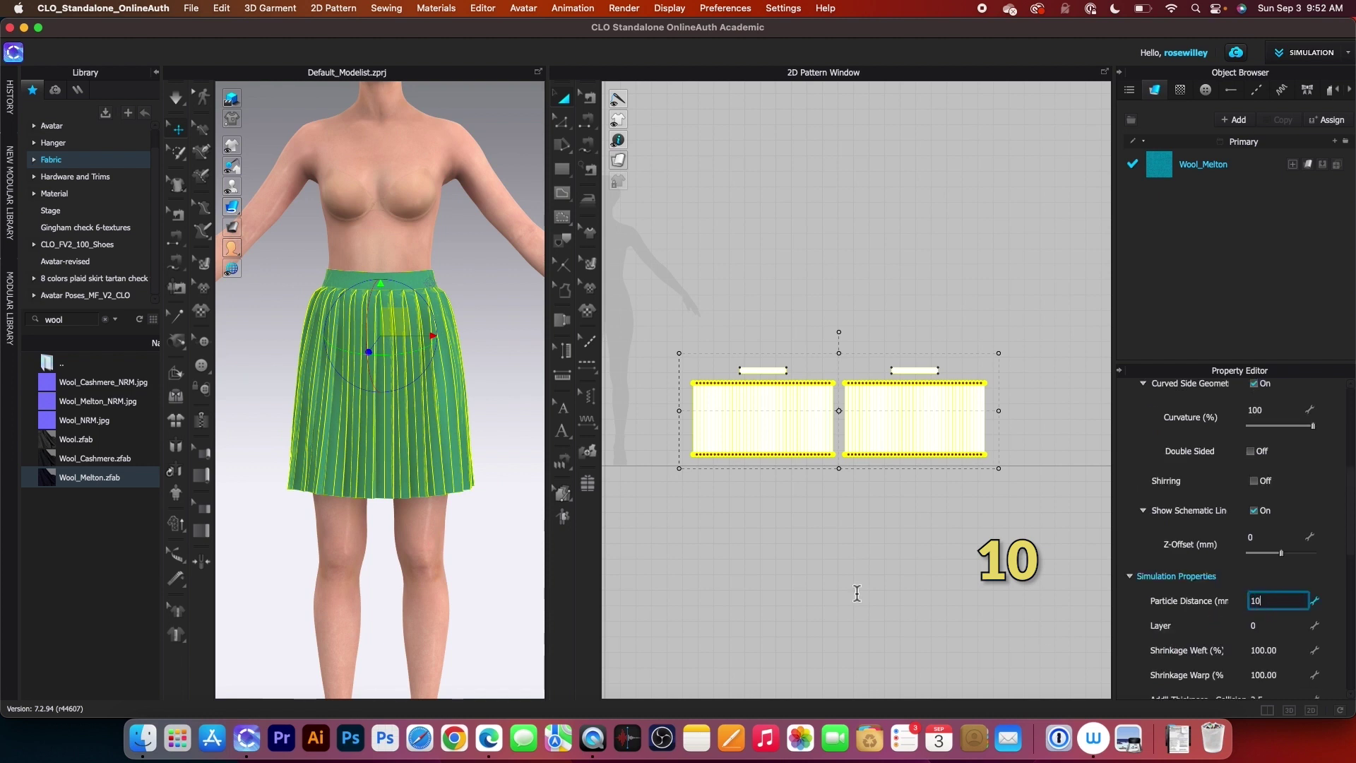
text(10)
key(Return)
key(space)
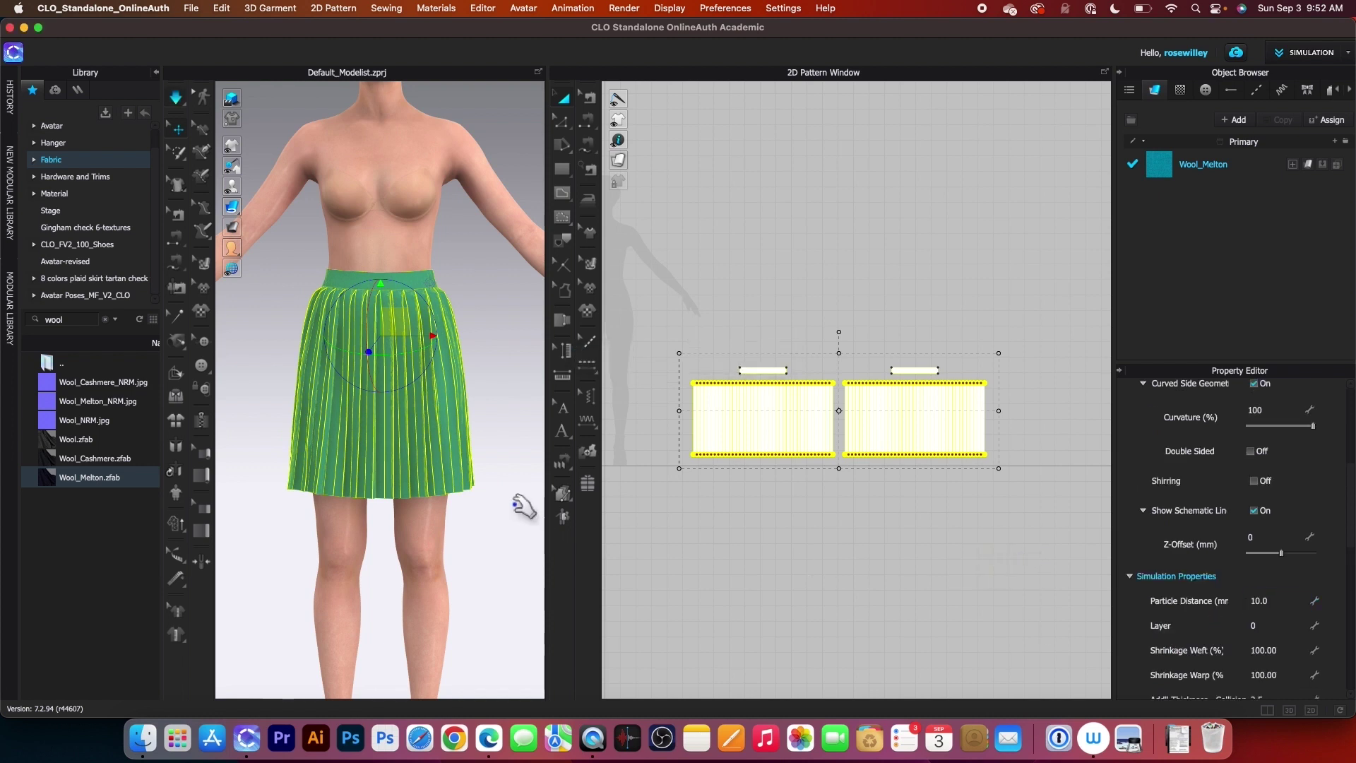
click(494, 558)
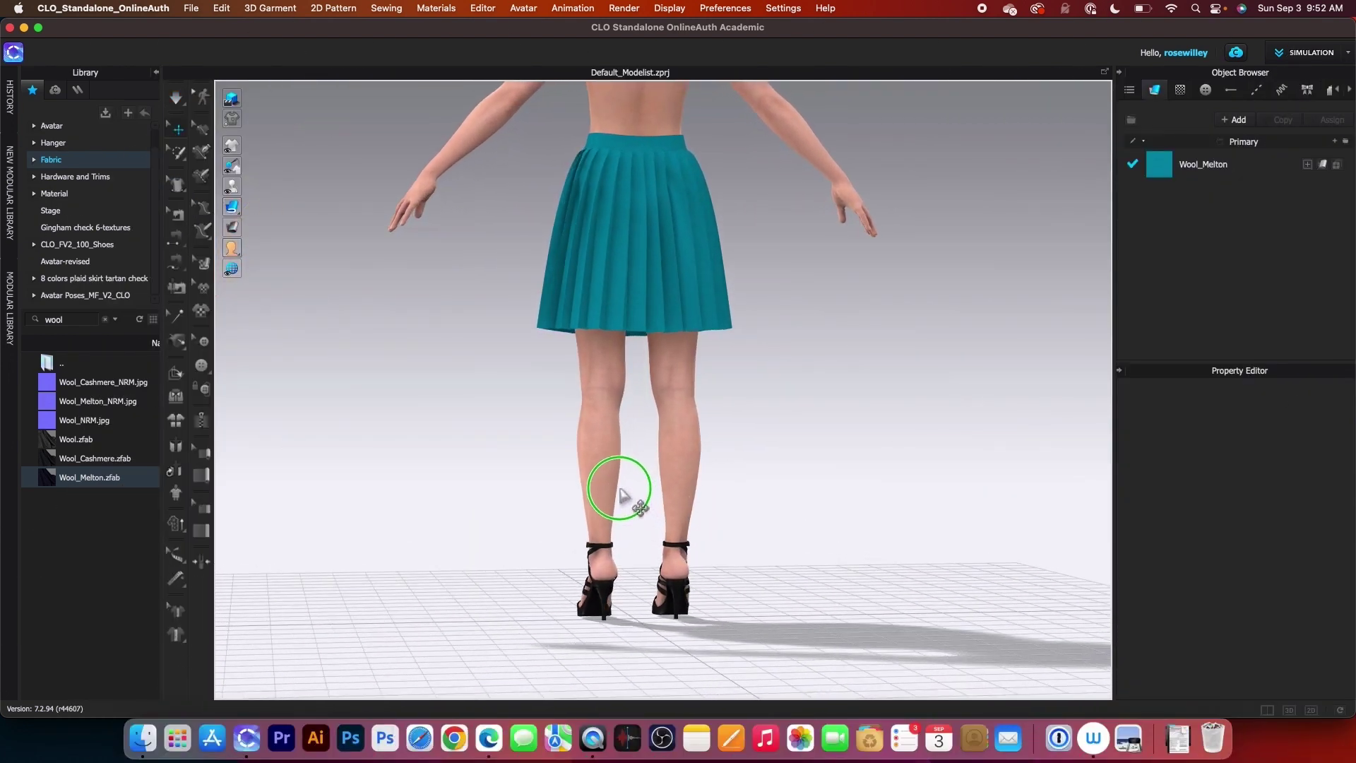
mouse_move(908, 509)
right_down()
mouse_move(863, 484)
mouse_move(751, 498)
mouse_move(953, 521)
mouse_move(859, 531)
mouse_move(892, 529)
right_up()
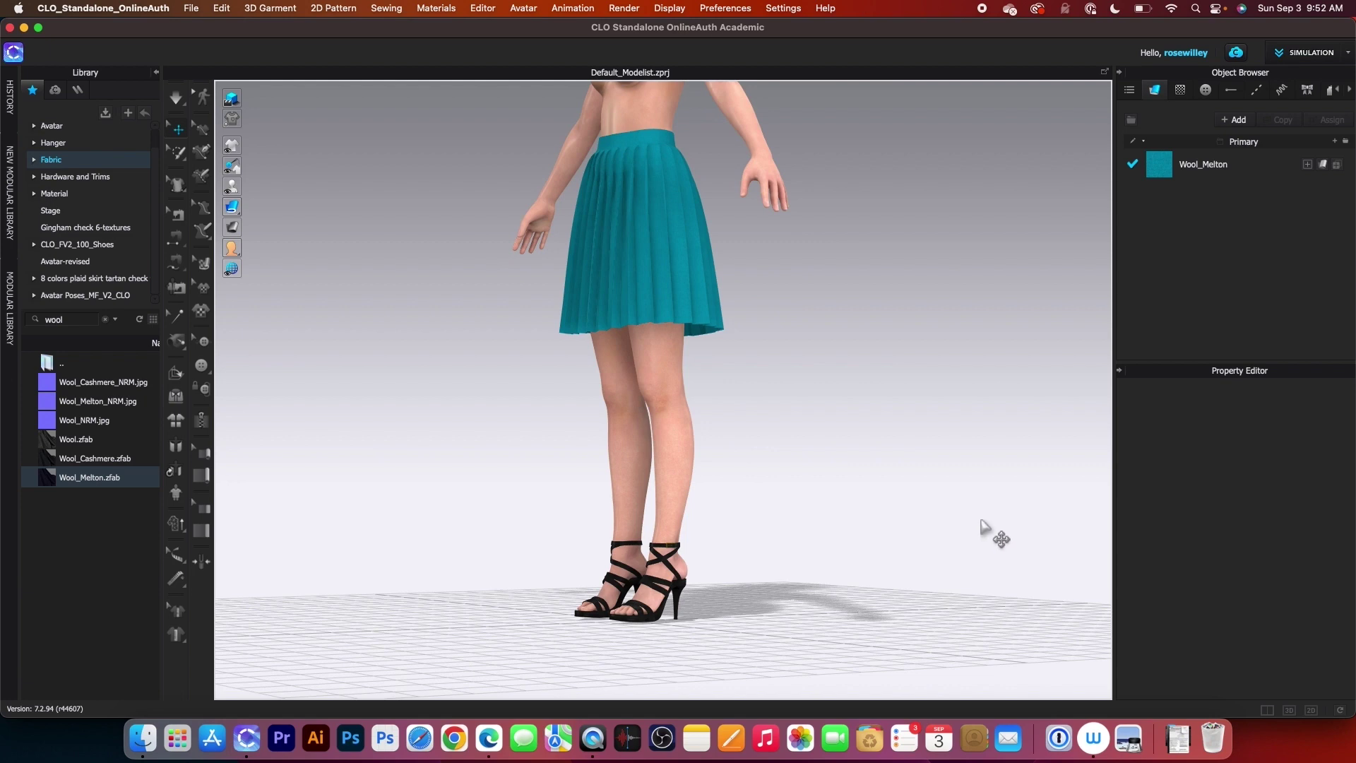